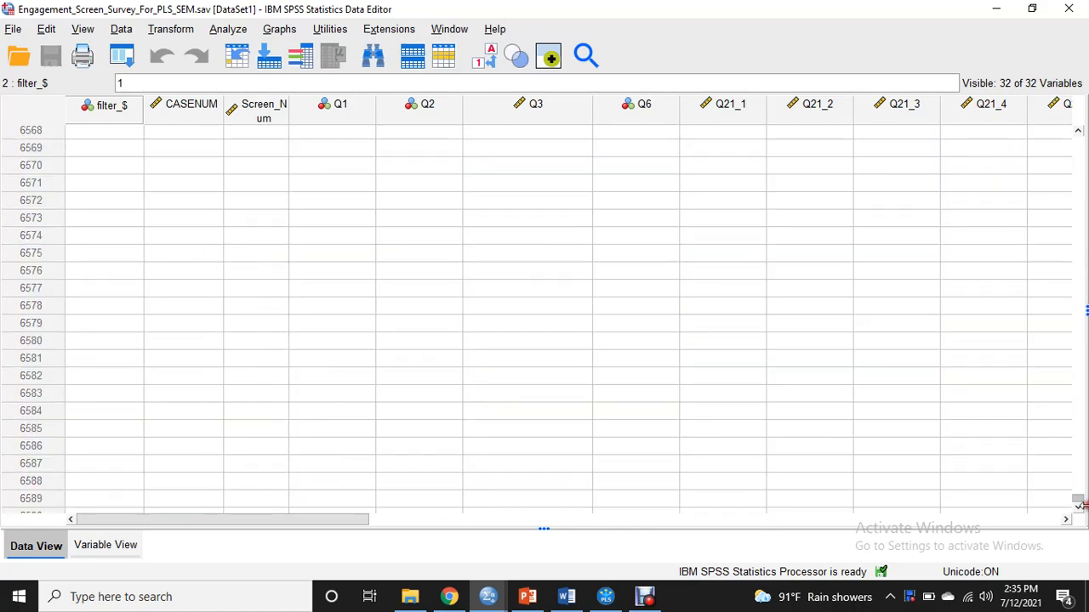
Step: Find and select the last filled case row in the survey dataset, and return to the first case
{"action": "scroll", "coordinate": [277, 332], "scroll_direction": "down", "scroll_amount": 5}
{"action": "scroll", "coordinate": [77, 224], "scroll_direction": "down", "scroll_amount": 6}
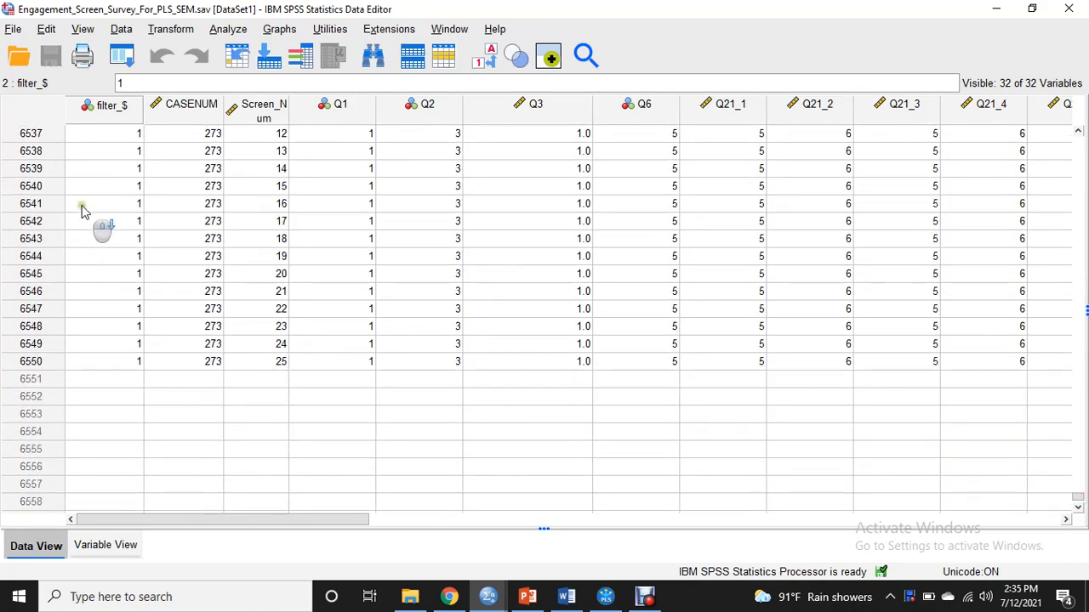
{"action": "left_click", "coordinate": [35, 259]}
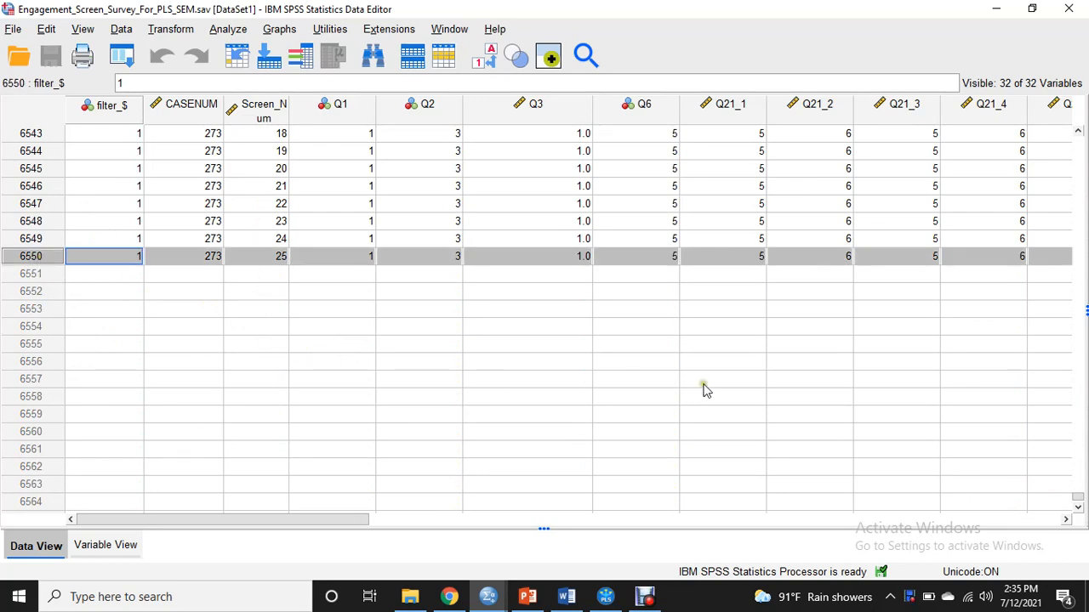
{"action": "left_click_drag", "start_coordinate": [1076, 499], "coordinate": [1082, 101]}
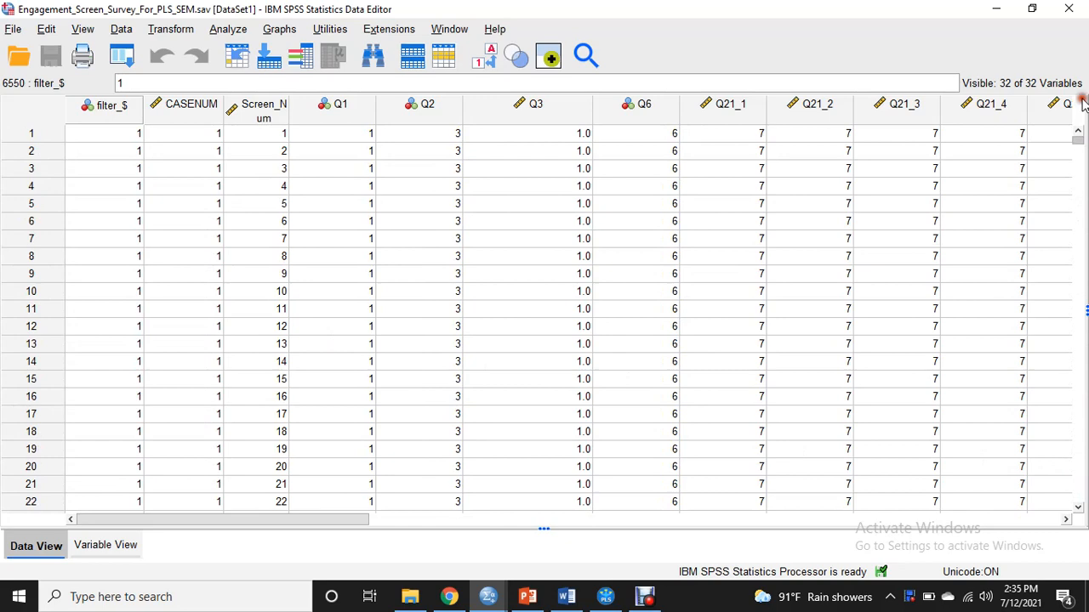
Step: Save the dataset as a comma-delimited file with variable names, overwriting the existing PLS data.csv
{"action": "left_click", "coordinate": [13, 31]}
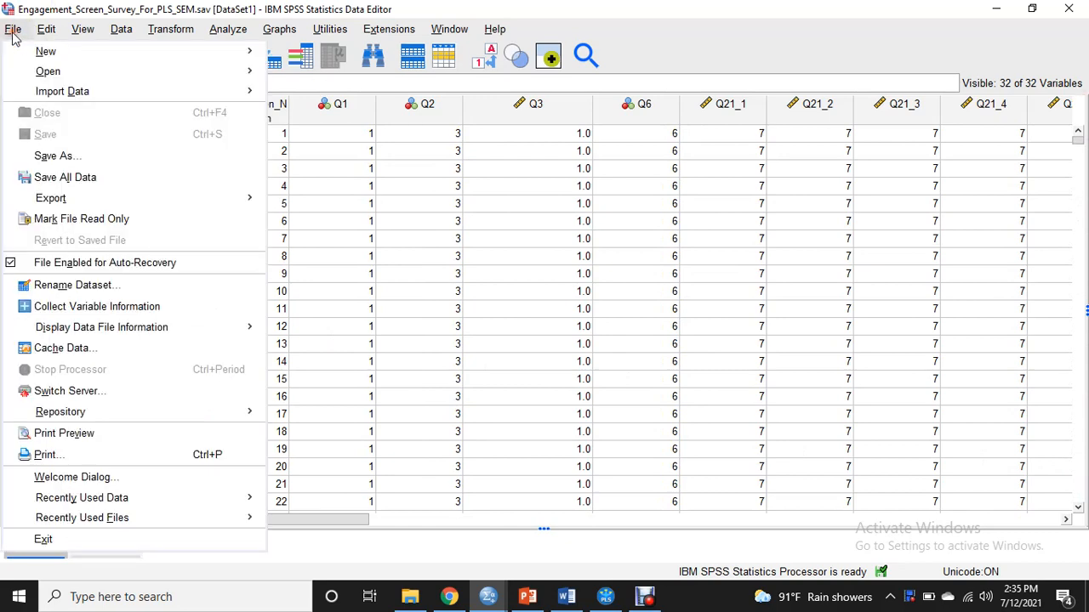
{"action": "left_click", "coordinate": [82, 154]}
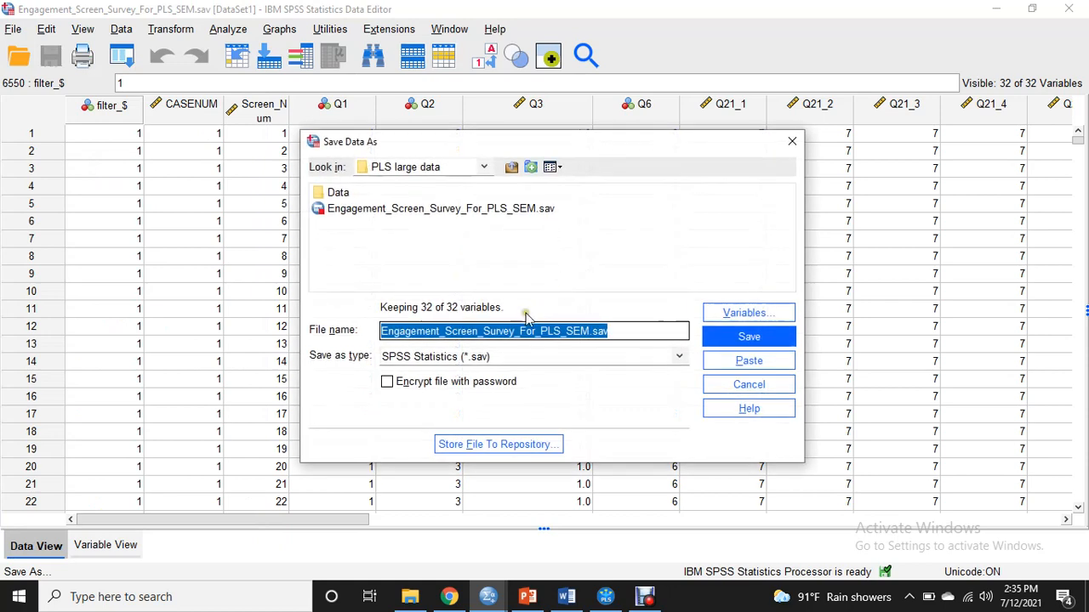
{"action": "left_click", "coordinate": [514, 358]}
{"action": "left_click", "coordinate": [460, 471]}
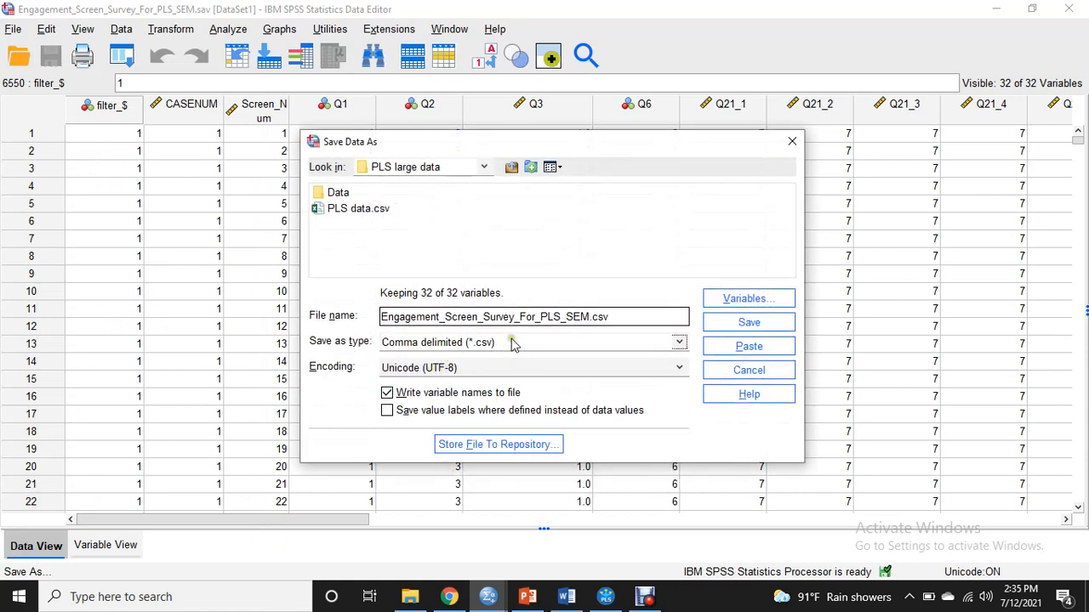
{"action": "left_click_drag", "start_coordinate": [613, 316], "coordinate": [369, 318]}
{"action": "key", "text": "BackSpace"}
{"action": "left_click", "coordinate": [363, 214]}
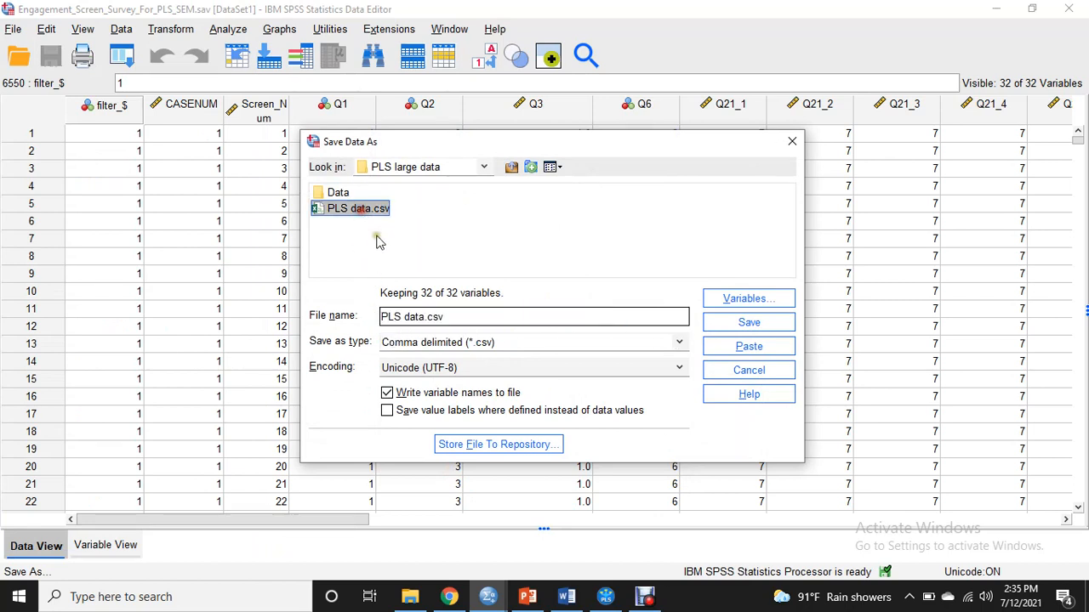
{"action": "left_click", "coordinate": [749, 322]}
{"action": "left_click", "coordinate": [534, 332]}
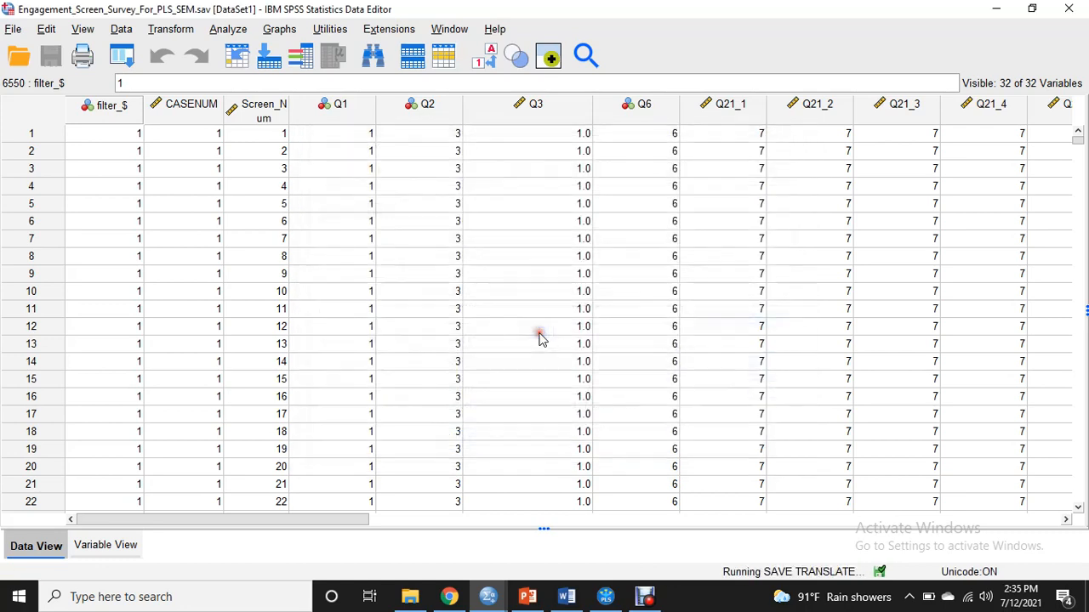
Step: Switch to SmartPLS and enlarge the Project Explorer so more of the project list shows
{"action": "left_click", "coordinate": [410, 596]}
{"action": "left_click", "coordinate": [190, 172]}
{"action": "left_click", "coordinate": [605, 596]}
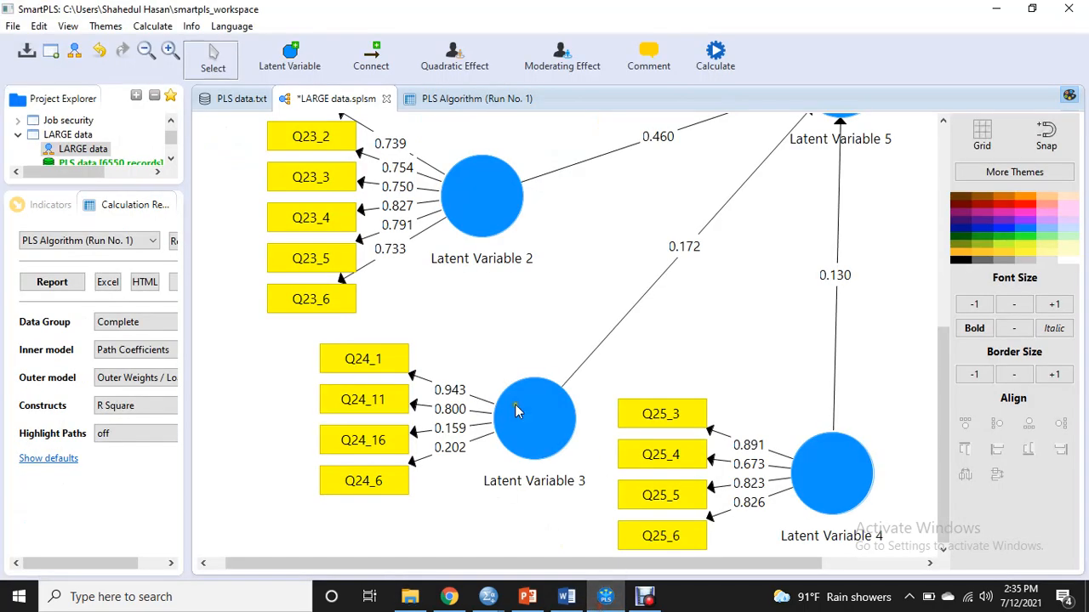
{"action": "scroll", "coordinate": [408, 310], "scroll_direction": "down", "scroll_amount": 5}
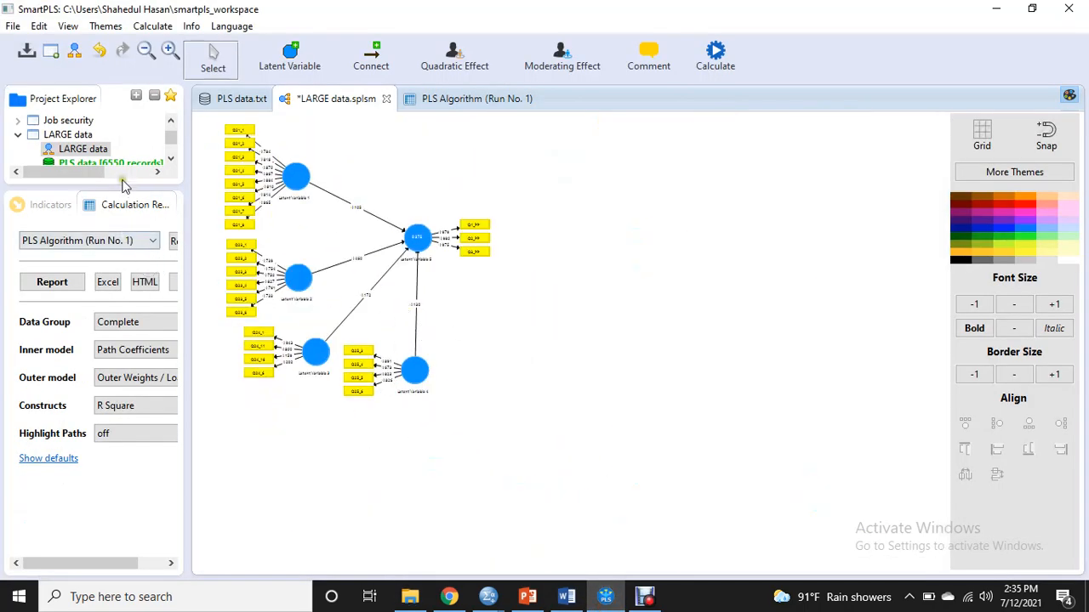
{"action": "left_click_drag", "start_coordinate": [76, 188], "coordinate": [75, 360]}
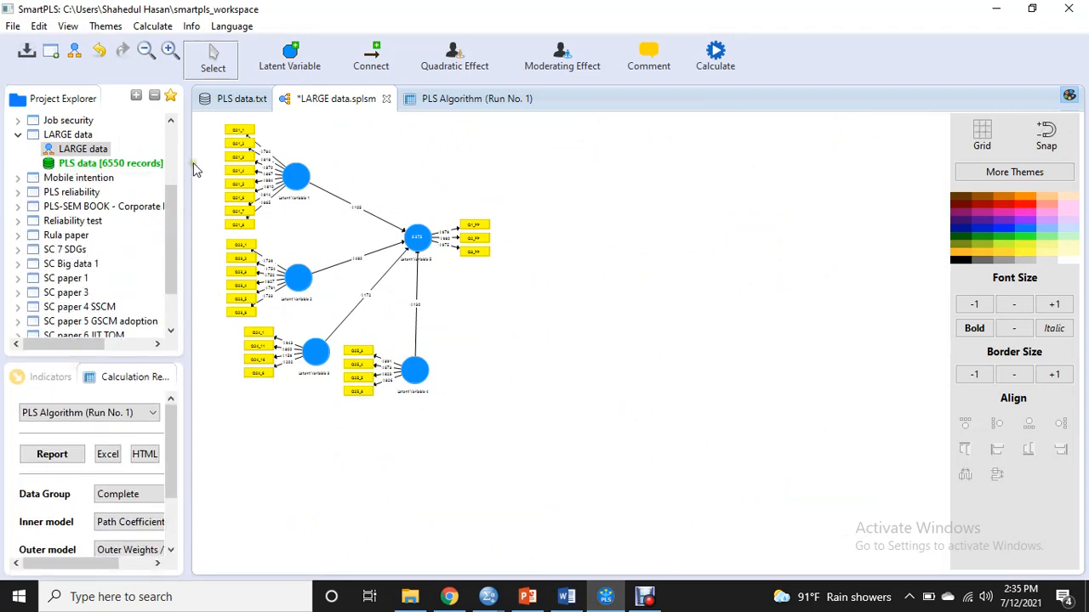
Step: Create a new project named PLS analysis and collapse the LARGE data project
{"action": "left_click", "coordinate": [51, 55]}
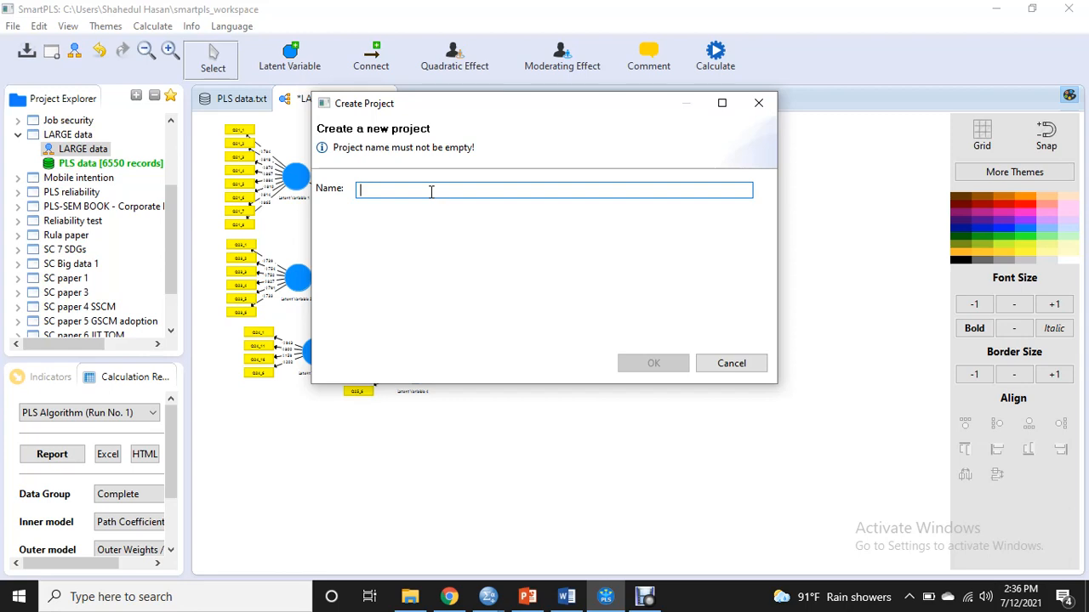
{"action": "type", "text": "PLS analysis"}
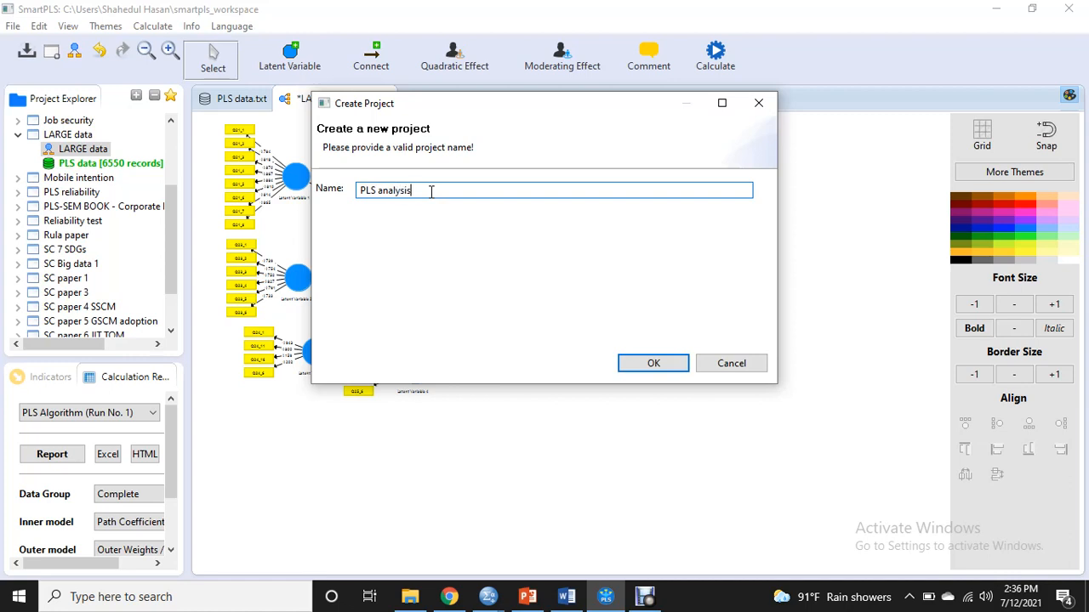
{"action": "left_click", "coordinate": [651, 363]}
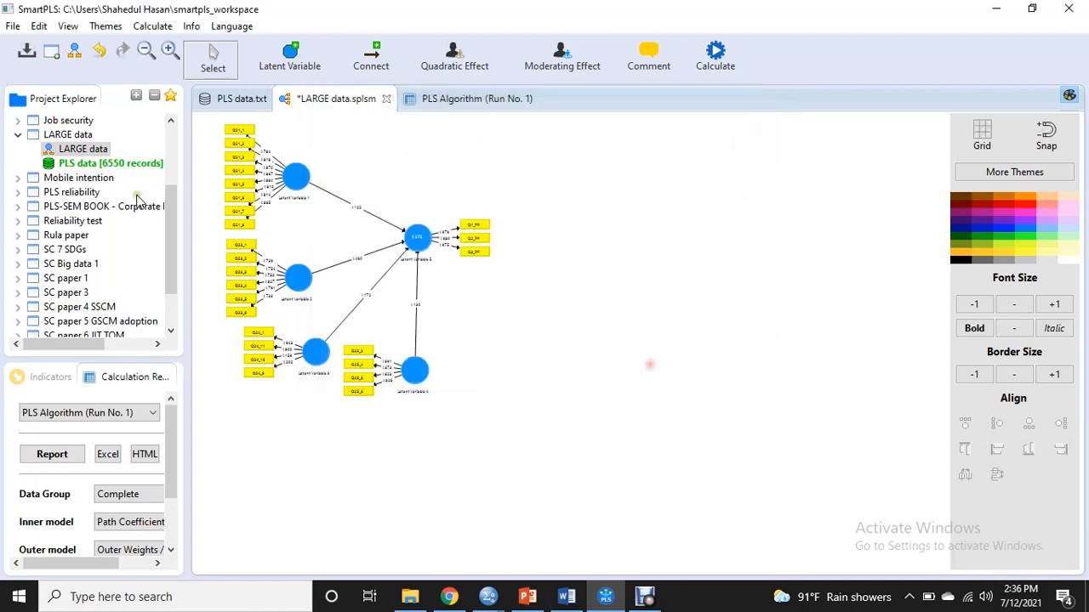
{"action": "left_click", "coordinate": [18, 134]}
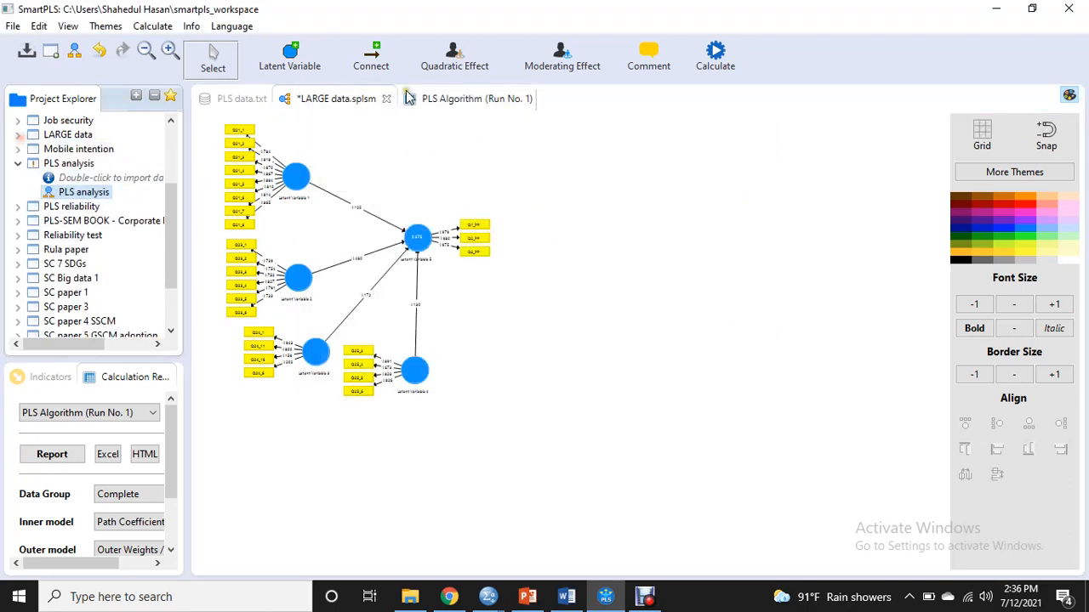
Step: Import the PLS data CSV file into the PLS analysis project, keeping PLS data as its name
{"action": "double_click", "coordinate": [111, 180]}
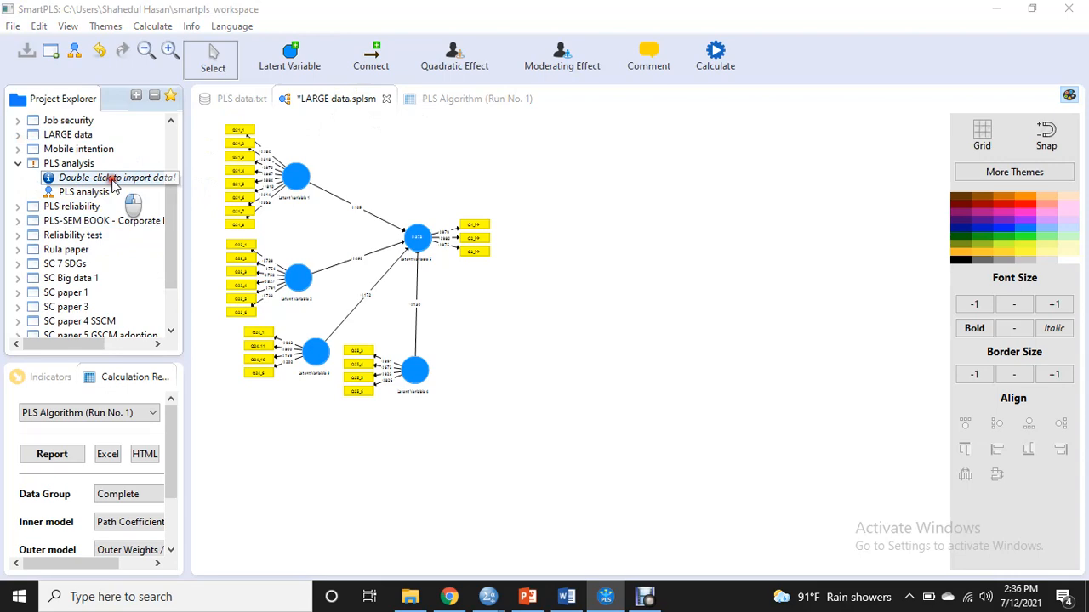
{"action": "left_click", "coordinate": [393, 284]}
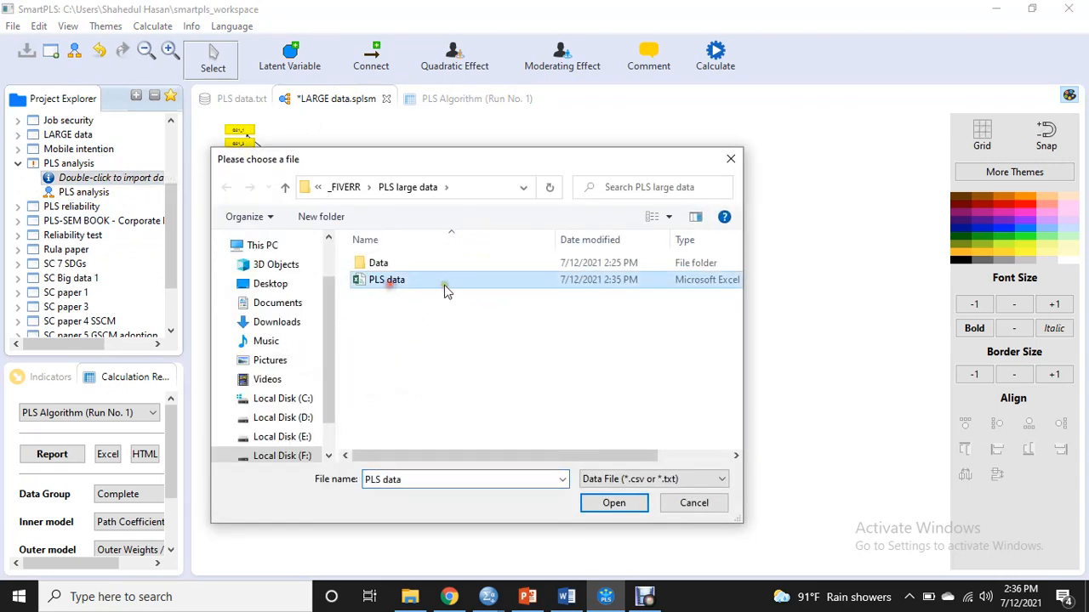
{"action": "left_click", "coordinate": [590, 503]}
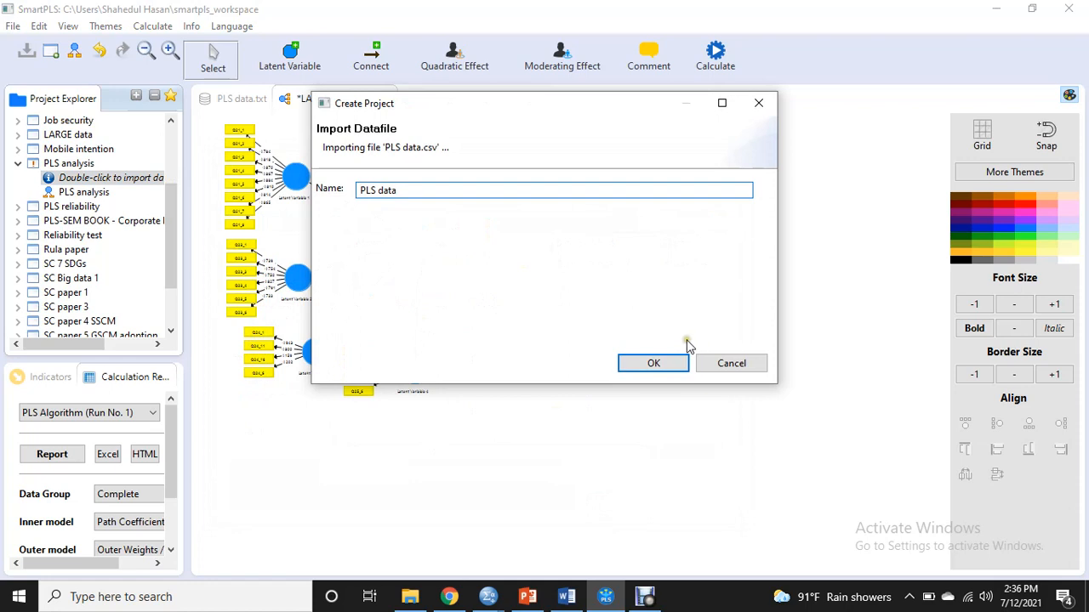
{"action": "left_click", "coordinate": [647, 365]}
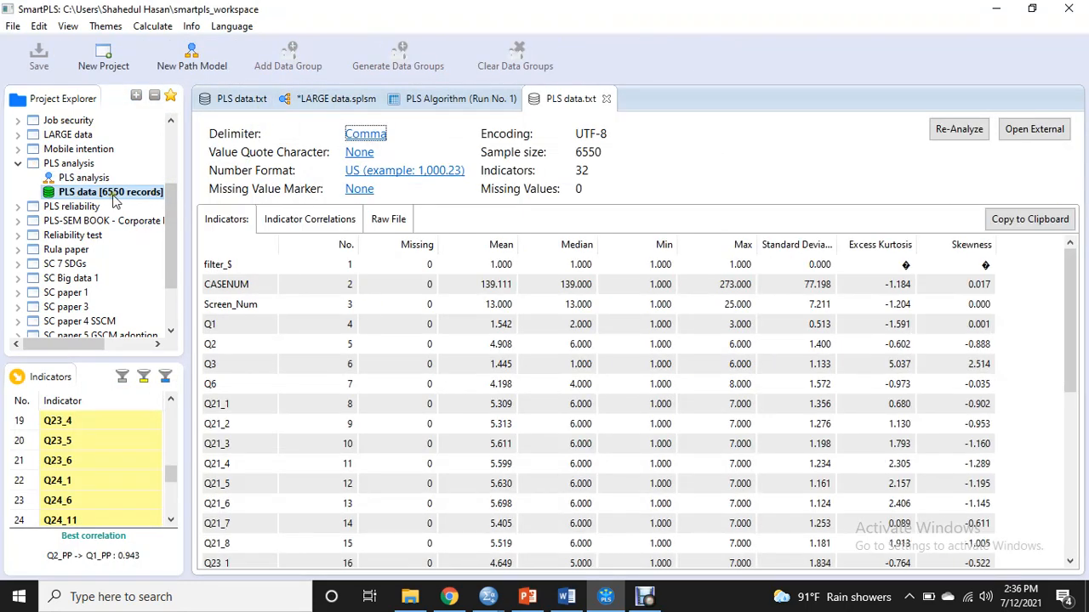
Step: Examine the imported indicators' missing values, means, medians, minimums and maximums
{"action": "scroll", "coordinate": [408, 327], "scroll_direction": "down", "scroll_amount": 8}
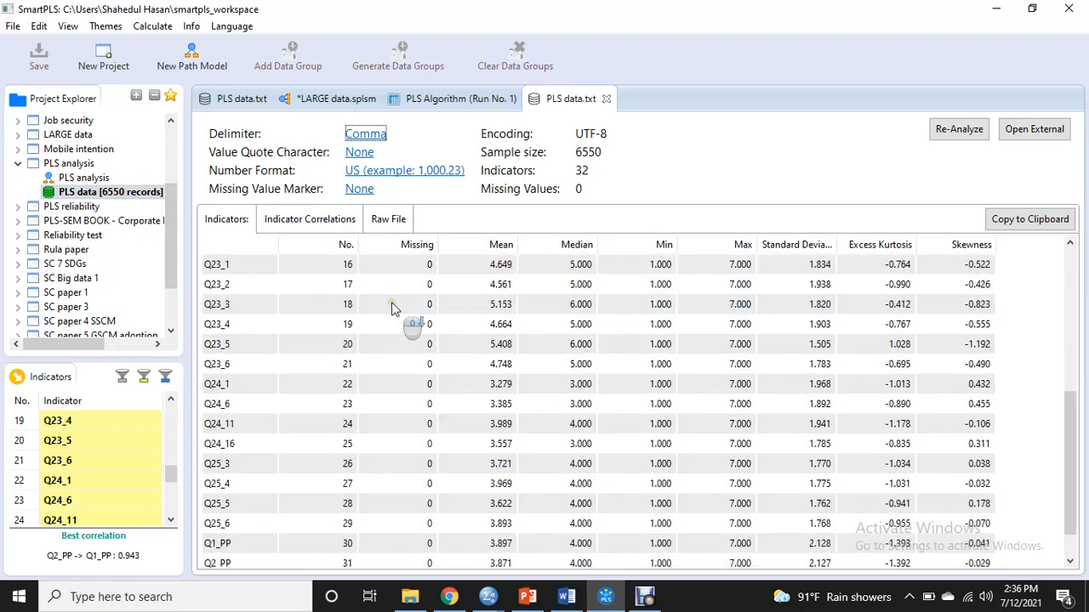
{"action": "scroll", "coordinate": [412, 340], "scroll_direction": "up", "scroll_amount": 8}
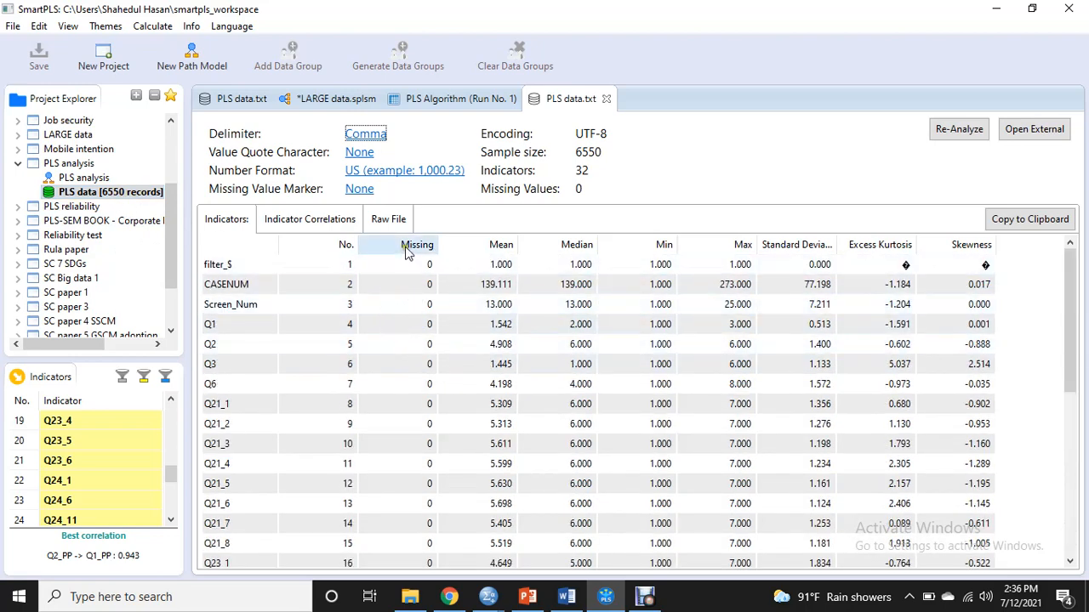
{"action": "scroll", "coordinate": [415, 400], "scroll_direction": "down", "scroll_amount": 7}
{"action": "scroll", "coordinate": [375, 340], "scroll_direction": "up", "scroll_amount": 6}
{"action": "scroll", "coordinate": [364, 304], "scroll_direction": "up", "scroll_amount": 1}
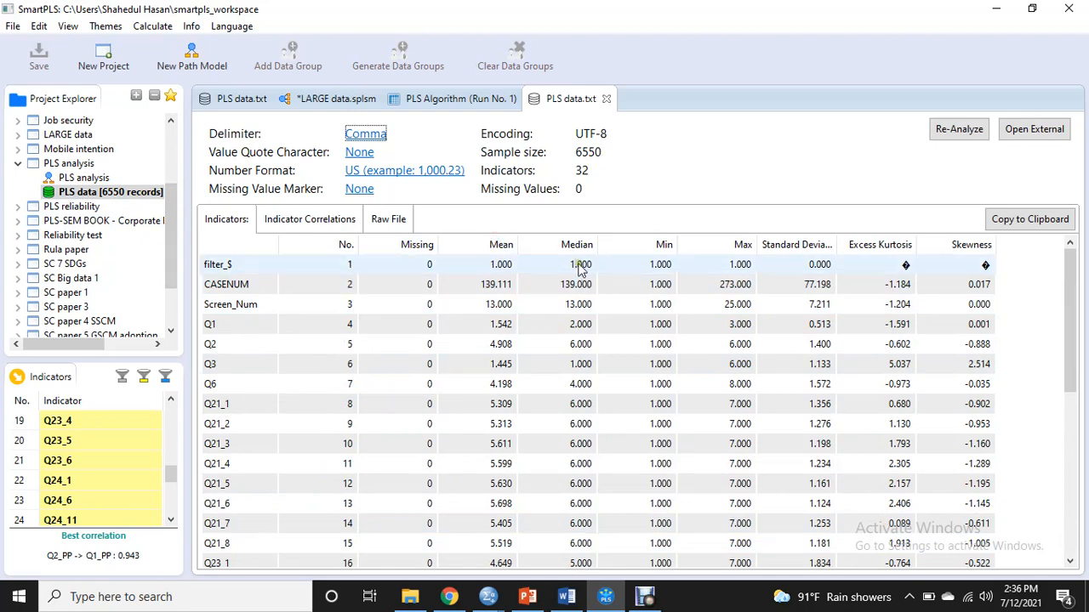
{"action": "scroll", "coordinate": [511, 383], "scroll_direction": "down", "scroll_amount": 5}
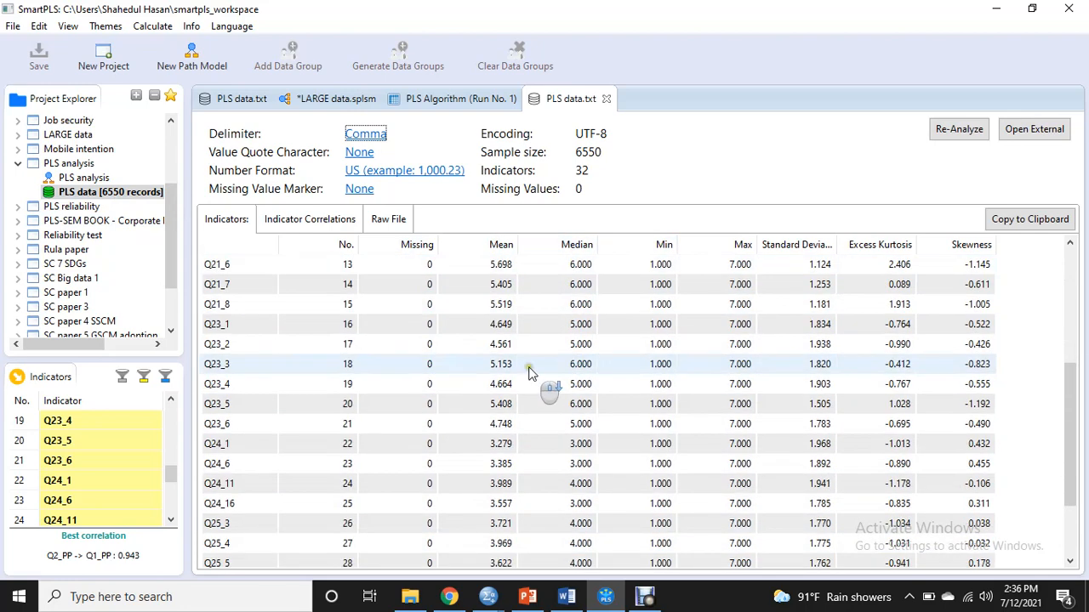
{"action": "scroll", "coordinate": [713, 423], "scroll_direction": "up", "scroll_amount": 5}
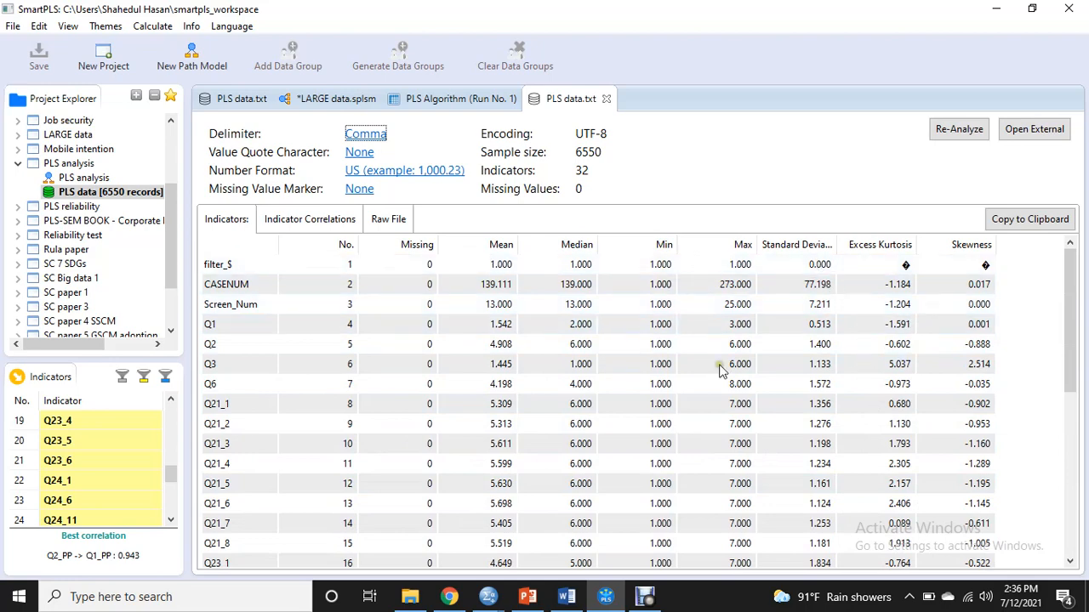
{"action": "scroll", "coordinate": [749, 429], "scroll_direction": "down", "scroll_amount": 5}
{"action": "scroll", "coordinate": [740, 433], "scroll_direction": "up", "scroll_amount": 5}
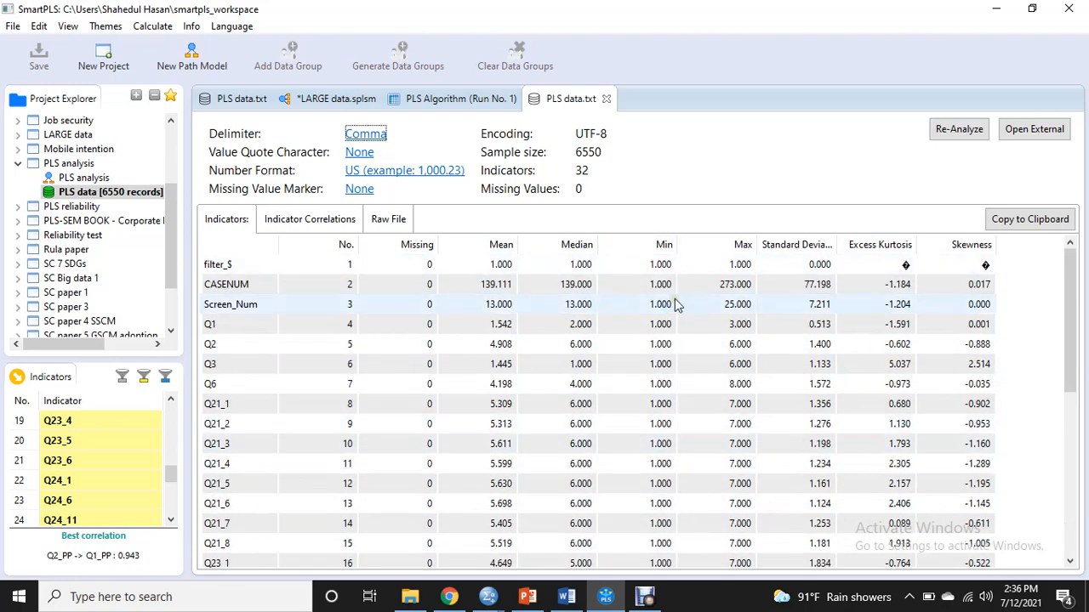
Step: Open the PLS analysis path model and enlarge the list of indicators
{"action": "double_click", "coordinate": [73, 178]}
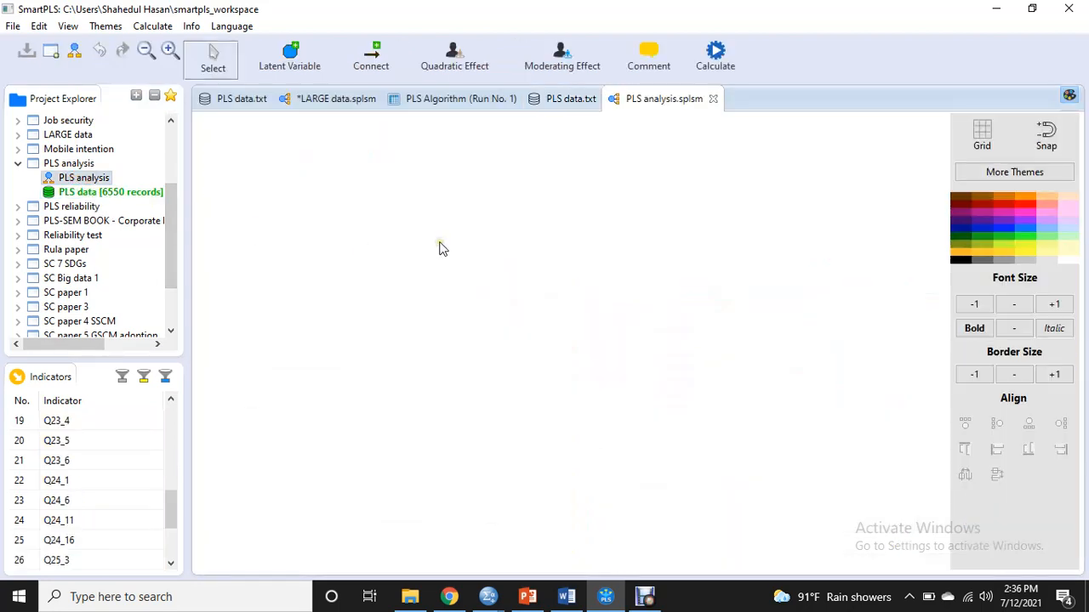
{"action": "scroll", "coordinate": [94, 460], "scroll_direction": "up", "scroll_amount": 5}
{"action": "scroll", "coordinate": [94, 460], "scroll_direction": "up", "scroll_amount": 1}
{"action": "left_click_drag", "start_coordinate": [85, 359], "coordinate": [79, 213]}
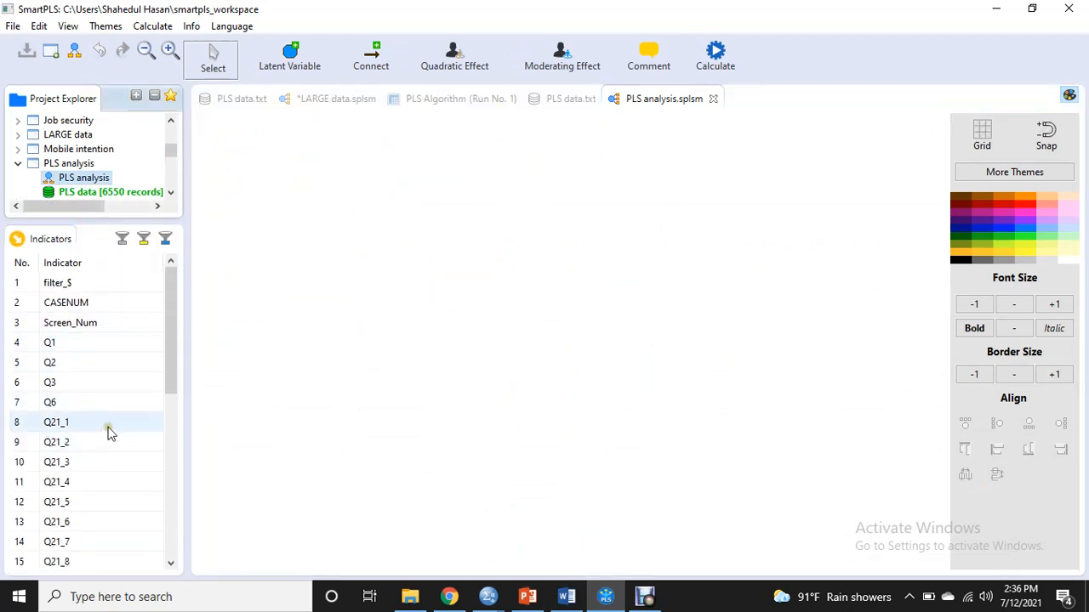
Step: Add a latent variable measured by indicators Q21_1 through Q21_8 to the upper part of the empty model canvas
{"action": "left_click", "coordinate": [75, 419]}
{"action": "scroll", "coordinate": [94, 432], "scroll_direction": "down", "scroll_amount": 1}
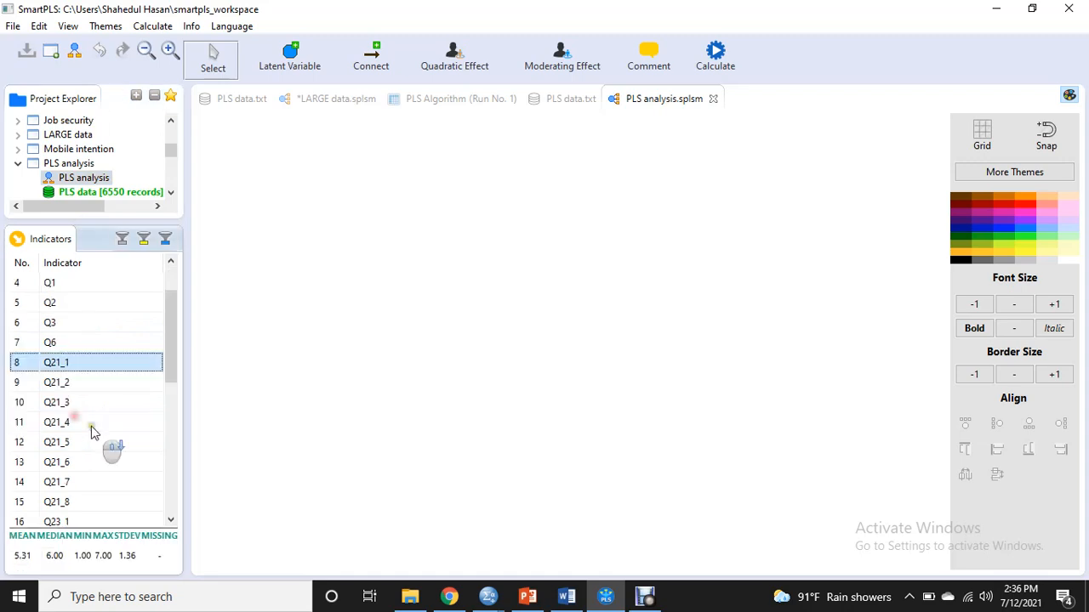
{"action": "scroll", "coordinate": [94, 432], "scroll_direction": "down", "scroll_amount": 1}
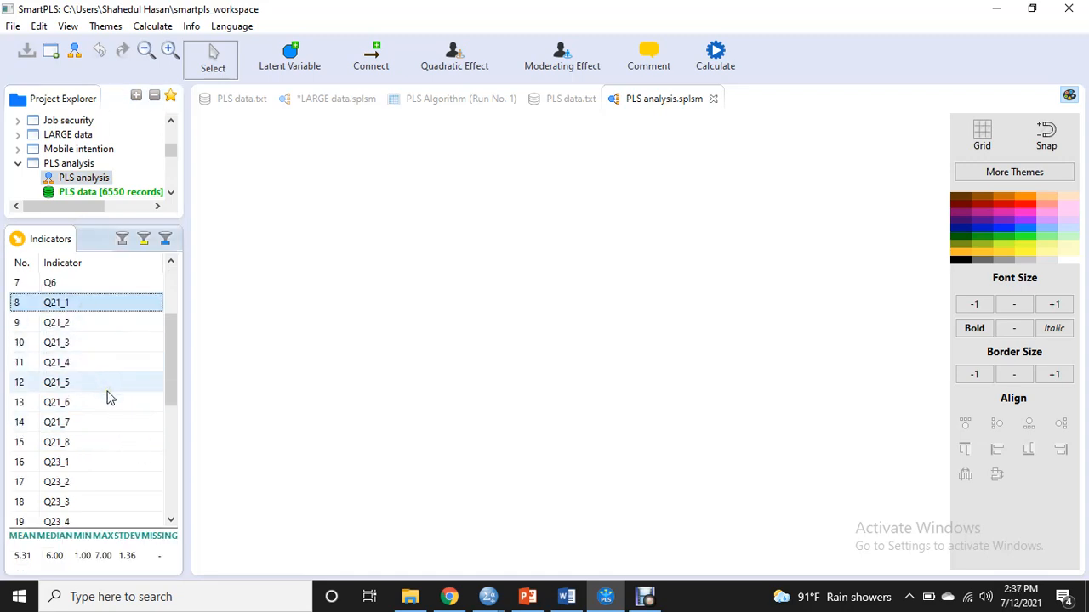
{"action": "left_click", "coordinate": [75, 443], "text": "shift"}
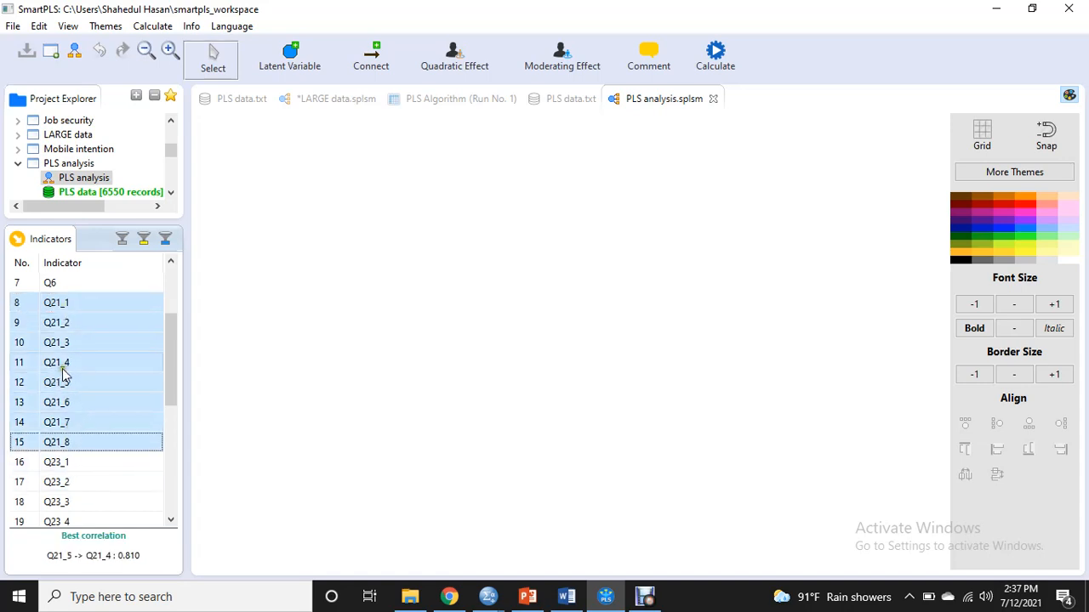
{"action": "left_click_drag", "start_coordinate": [60, 367], "coordinate": [392, 229]}
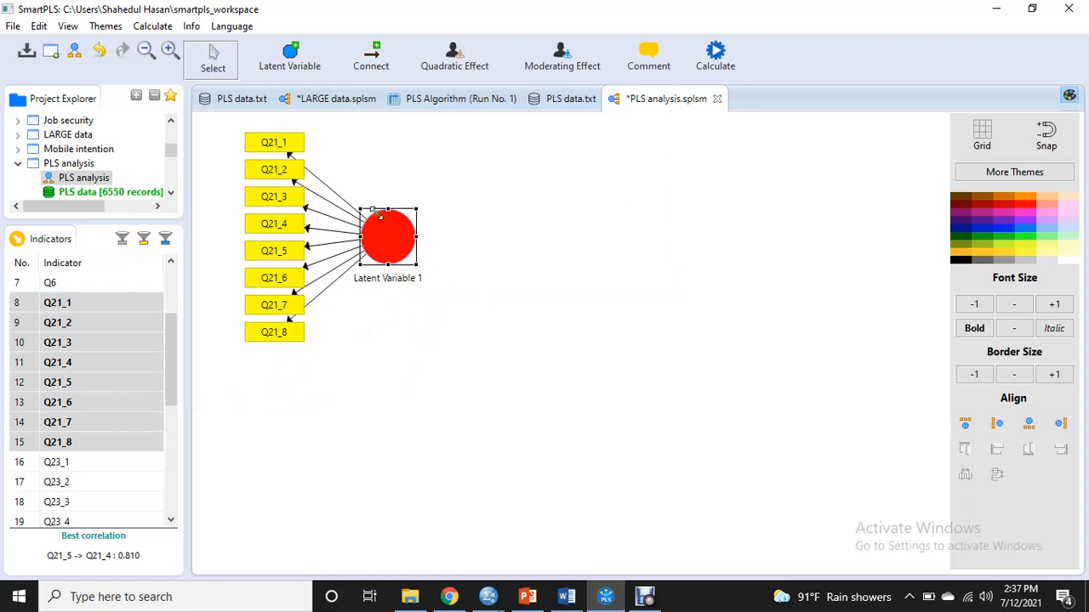
Step: Add a second latent variable with indicators Q23_1 through Q23_6 below Latent Variable 1
{"action": "left_click", "coordinate": [82, 462]}
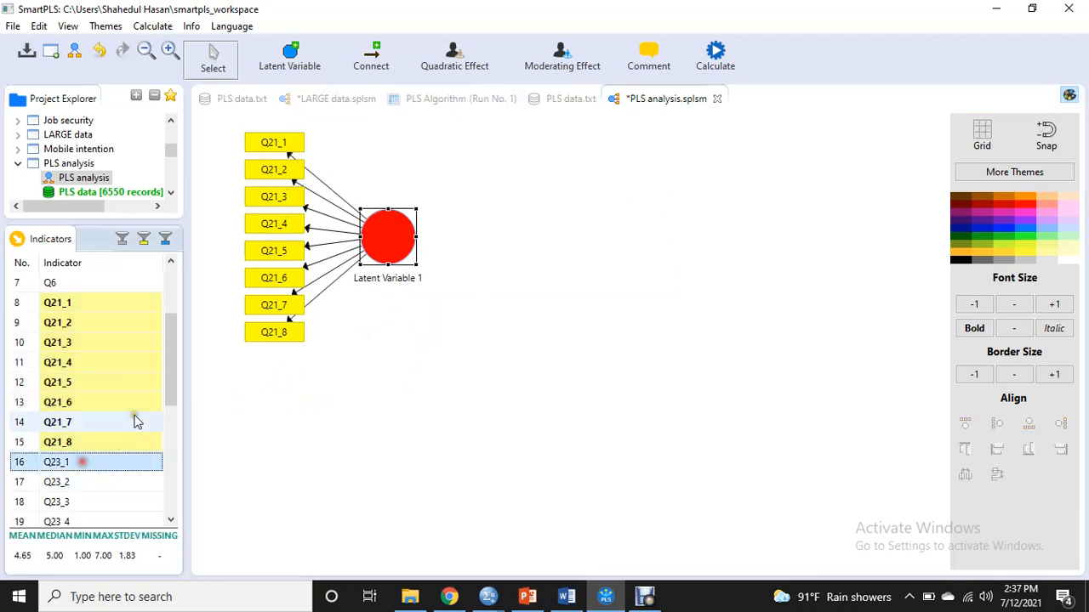
{"action": "scroll", "coordinate": [136, 415], "scroll_direction": "down", "scroll_amount": 2}
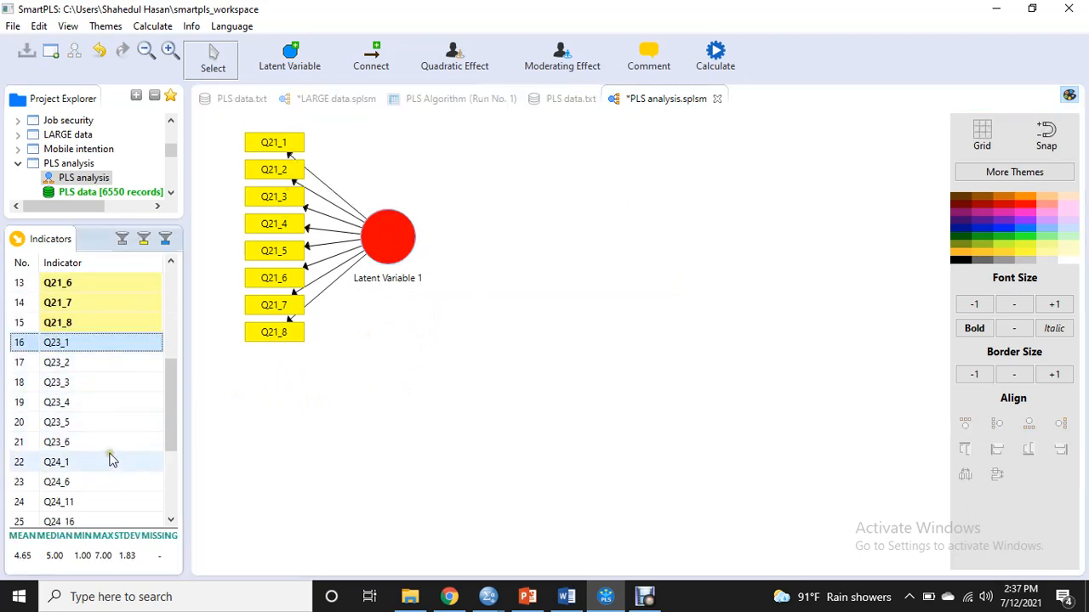
{"action": "left_click", "coordinate": [102, 443], "text": "shift"}
{"action": "left_click_drag", "start_coordinate": [102, 443], "coordinate": [385, 380]}
Step: Add a third latent variable with indicators Q24_1, Q24_6, Q24_11 and Q24_16, below and to the right of Latent Variable 2
{"action": "left_click", "coordinate": [126, 466]}
{"action": "scroll", "coordinate": [124, 456], "scroll_direction": "down", "scroll_amount": 1}
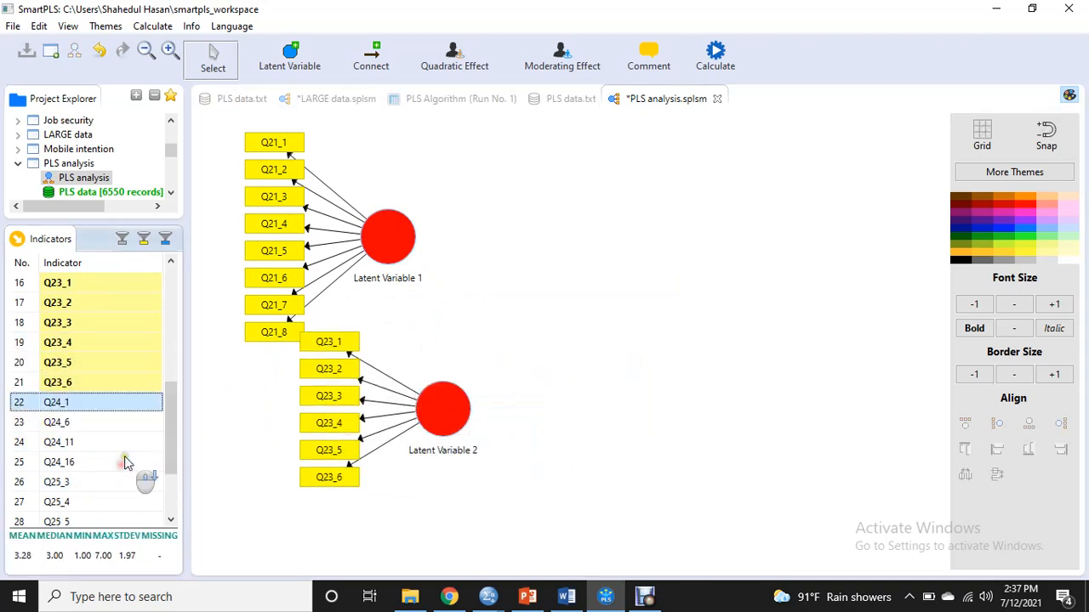
{"action": "left_click", "coordinate": [100, 463], "text": "shift"}
{"action": "left_click_drag", "start_coordinate": [99, 464], "coordinate": [650, 498]}
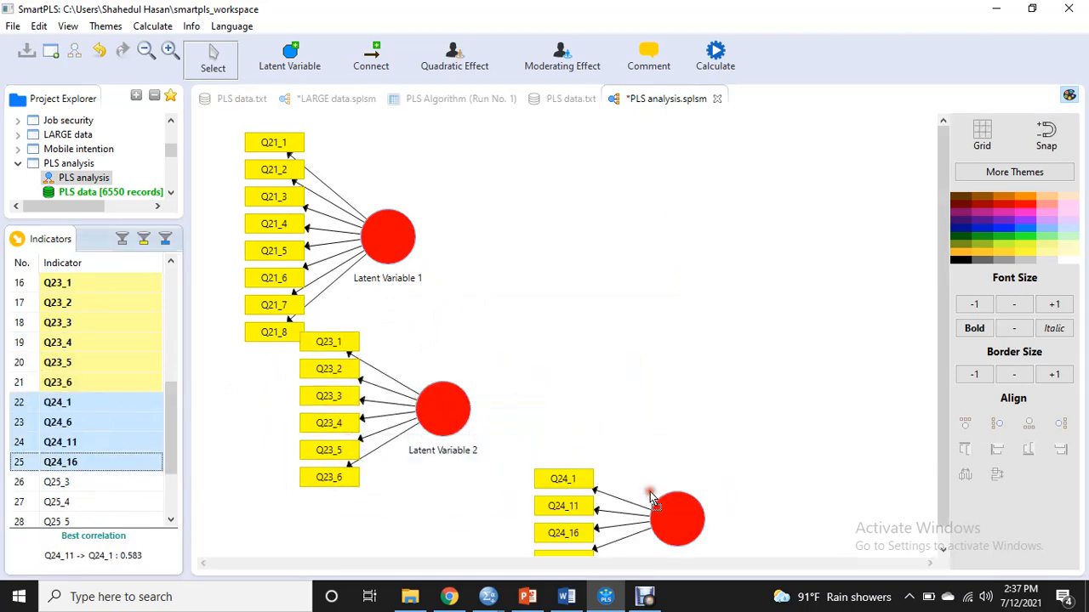
Step: Add a fourth latent variable with indicators Q25_3 through Q25_6 to the right of Latent Variable 3
{"action": "left_click", "coordinate": [92, 482]}
{"action": "scroll", "coordinate": [92, 459], "scroll_direction": "down", "scroll_amount": 2}
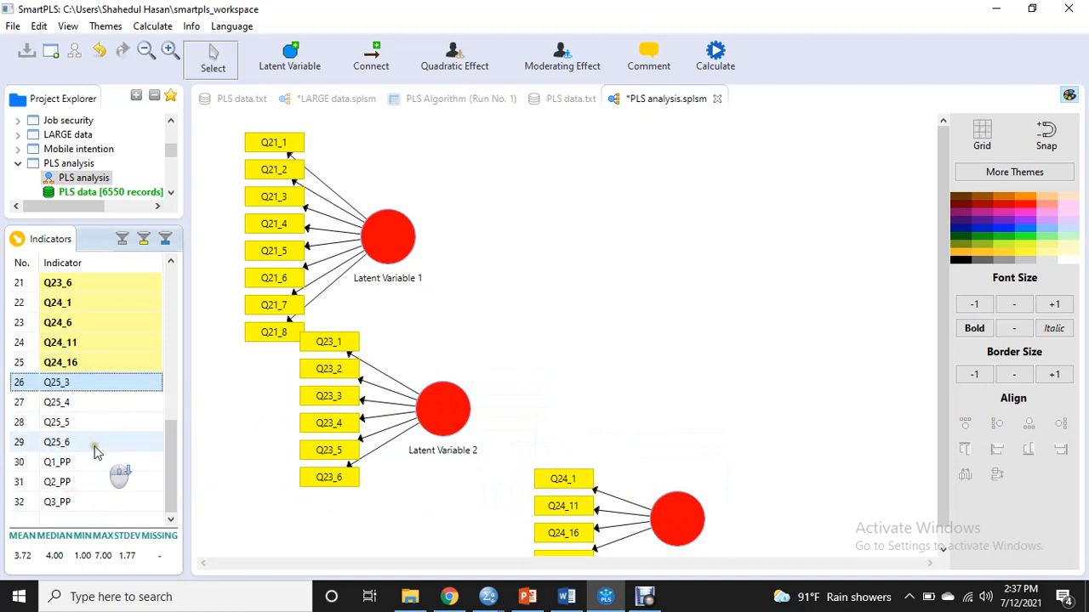
{"action": "left_click", "coordinate": [90, 442], "text": "shift"}
{"action": "left_click_drag", "start_coordinate": [89, 403], "coordinate": [818, 453]}
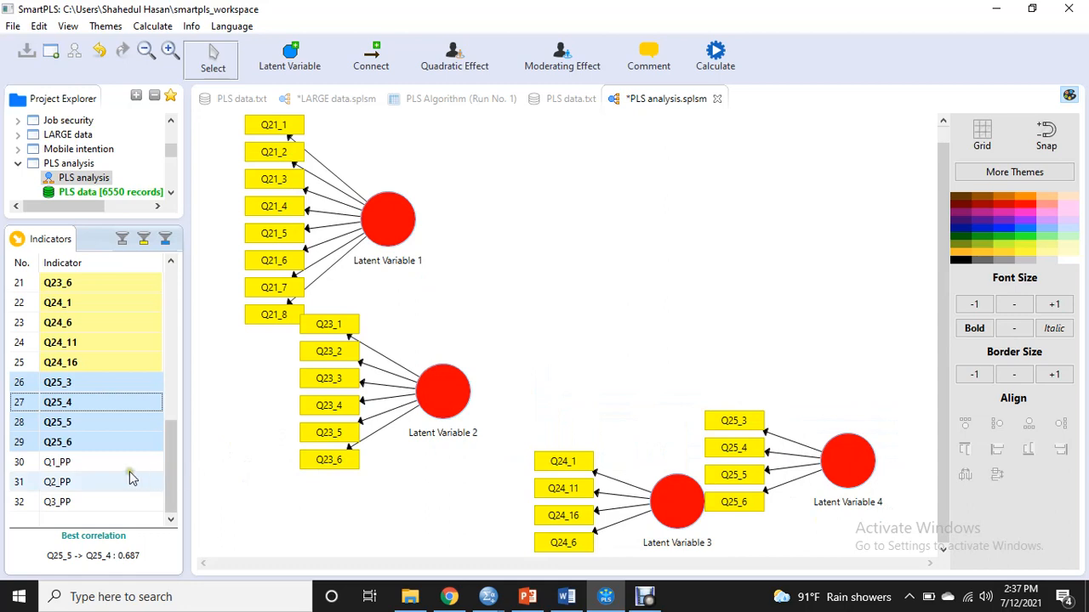
Step: Add a fifth latent variable with indicators Q1_PP through Q3_PP to the upper right area and place its indicators on its right side
{"action": "left_click", "coordinate": [95, 464]}
{"action": "left_click", "coordinate": [94, 503], "text": "shift"}
{"action": "left_click_drag", "start_coordinate": [68, 481], "coordinate": [697, 272]}
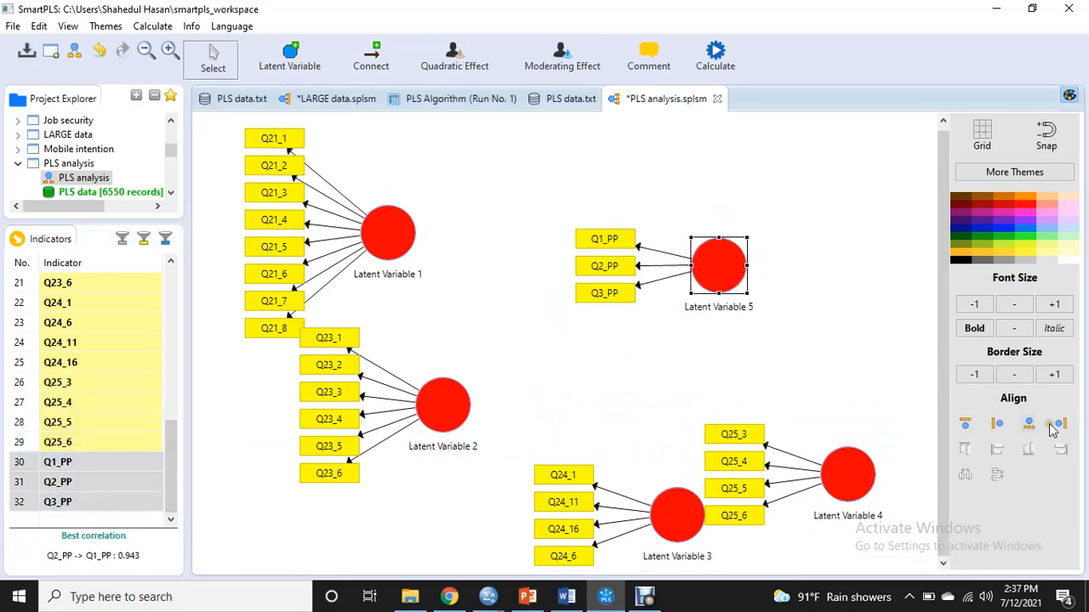
{"action": "left_click", "coordinate": [1059, 425]}
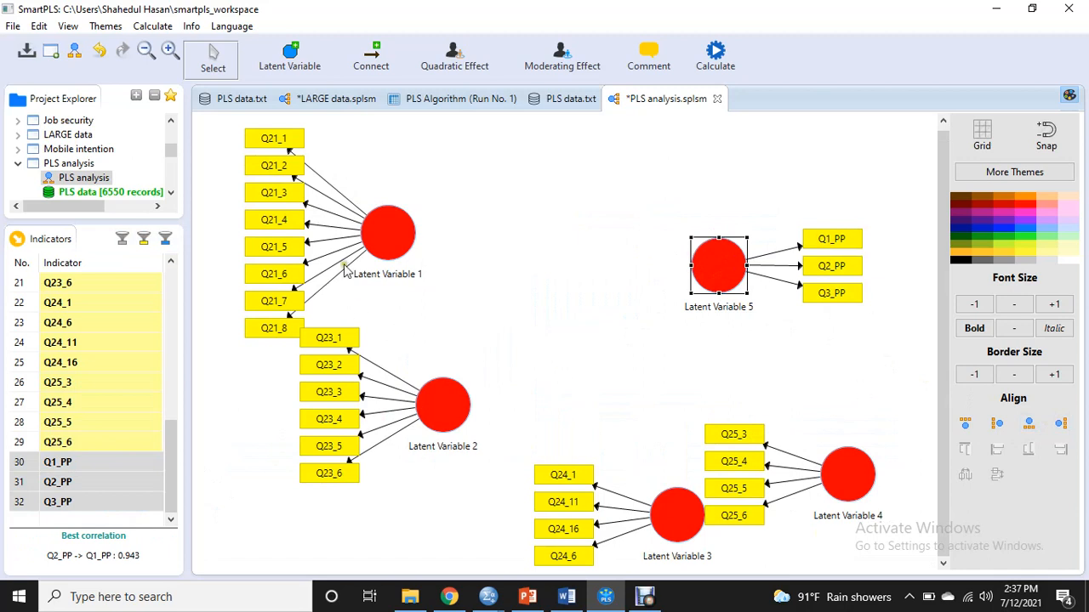
Step: Arrange Latent Variables 2, 3 and 4 in a column below Latent Variable 1 without overlapping indicators
{"action": "scroll", "coordinate": [484, 313], "scroll_direction": "down", "scroll_amount": 3}
{"action": "left_click_drag", "start_coordinate": [330, 263], "coordinate": [304, 288]}
{"action": "left_click_drag", "start_coordinate": [441, 325], "coordinate": [303, 373]}
{"action": "left_click_drag", "start_coordinate": [525, 295], "coordinate": [293, 442]}
Step: Align Latent Variables 1 through 4 along their left edges
{"action": "left_click", "coordinate": [299, 364], "text": "ctrl"}
{"action": "left_click", "coordinate": [294, 285], "text": "ctrl"}
{"action": "left_click", "coordinate": [291, 176], "text": "ctrl"}
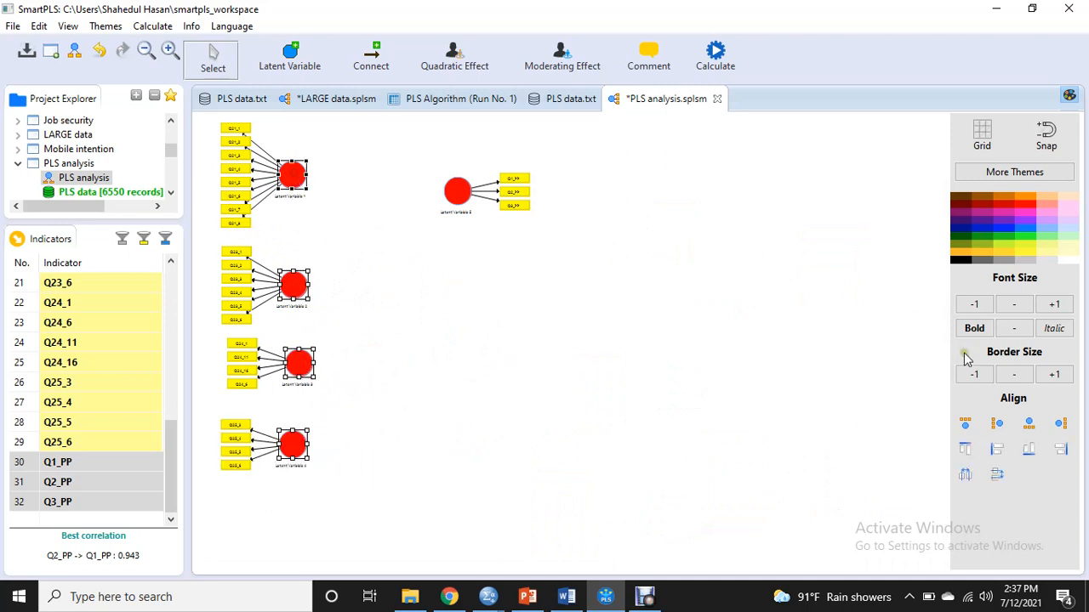
{"action": "left_click", "coordinate": [995, 455]}
{"action": "left_click", "coordinate": [433, 380]}
Step: Even out the column's spacing by moving Latent Variable 4 slightly up and Latent Variable 1 slightly down
{"action": "left_click", "coordinate": [300, 288]}
{"action": "left_click", "coordinate": [295, 444]}
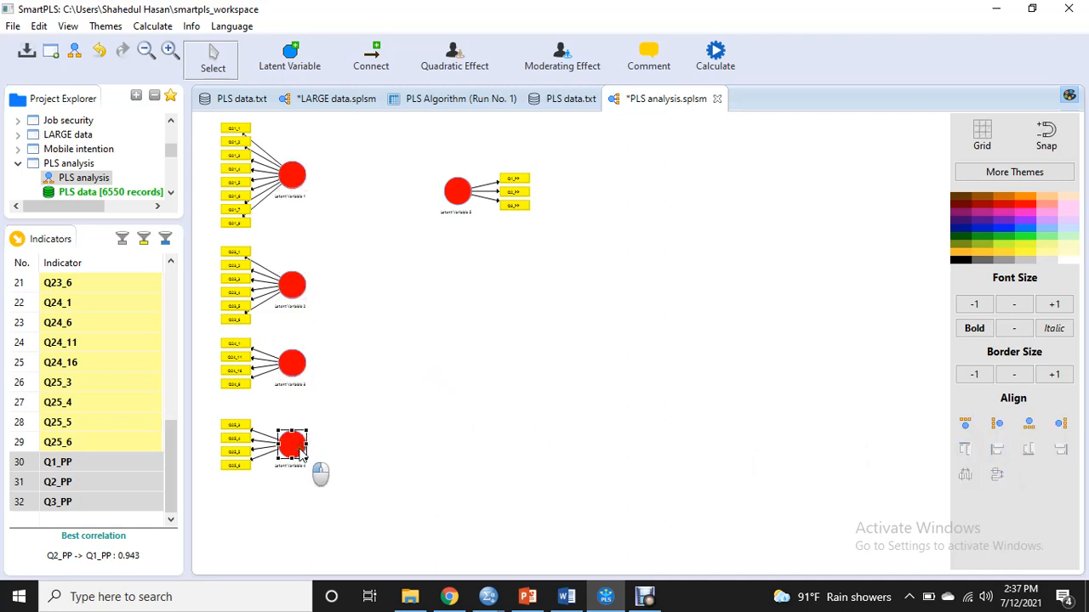
{"action": "left_click_drag", "start_coordinate": [302, 448], "coordinate": [302, 437]}
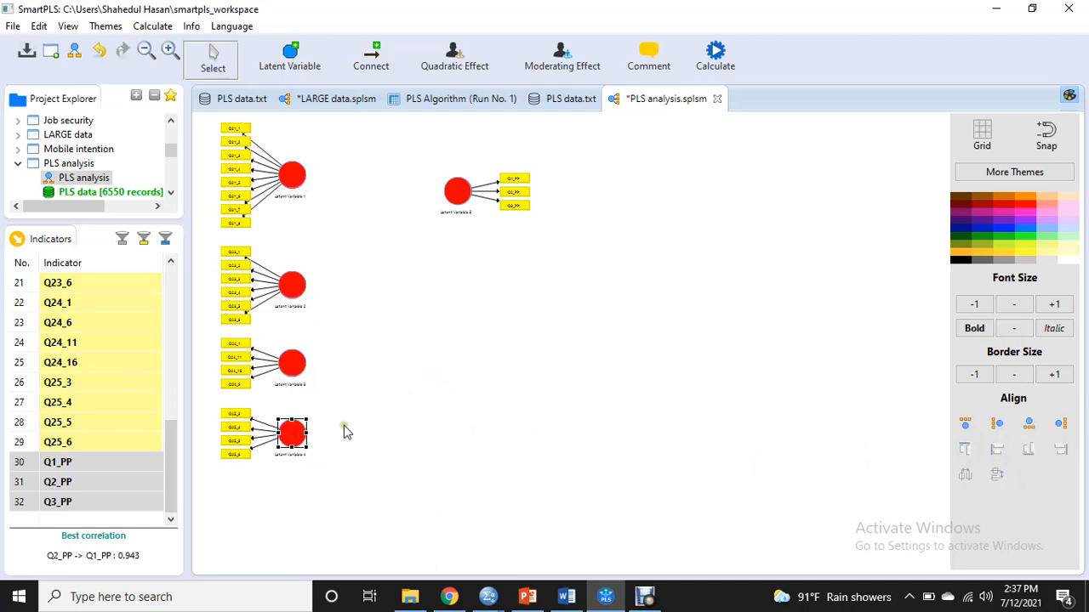
{"action": "left_click_drag", "start_coordinate": [299, 438], "coordinate": [300, 433]}
{"action": "left_click", "coordinate": [403, 428]}
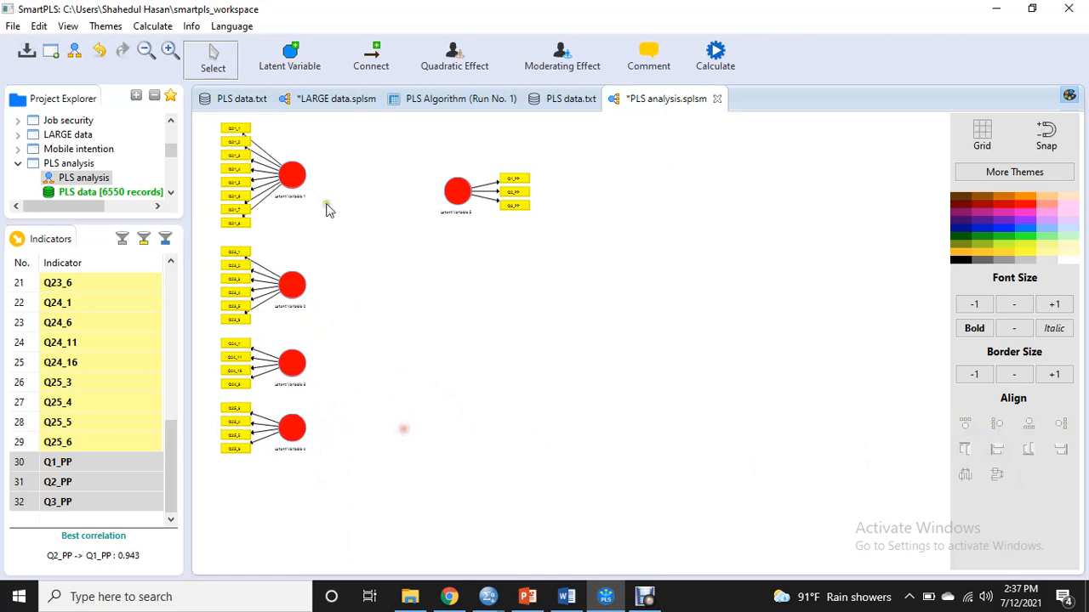
{"action": "left_click_drag", "start_coordinate": [296, 177], "coordinate": [298, 182]}
{"action": "left_click", "coordinate": [347, 272]}
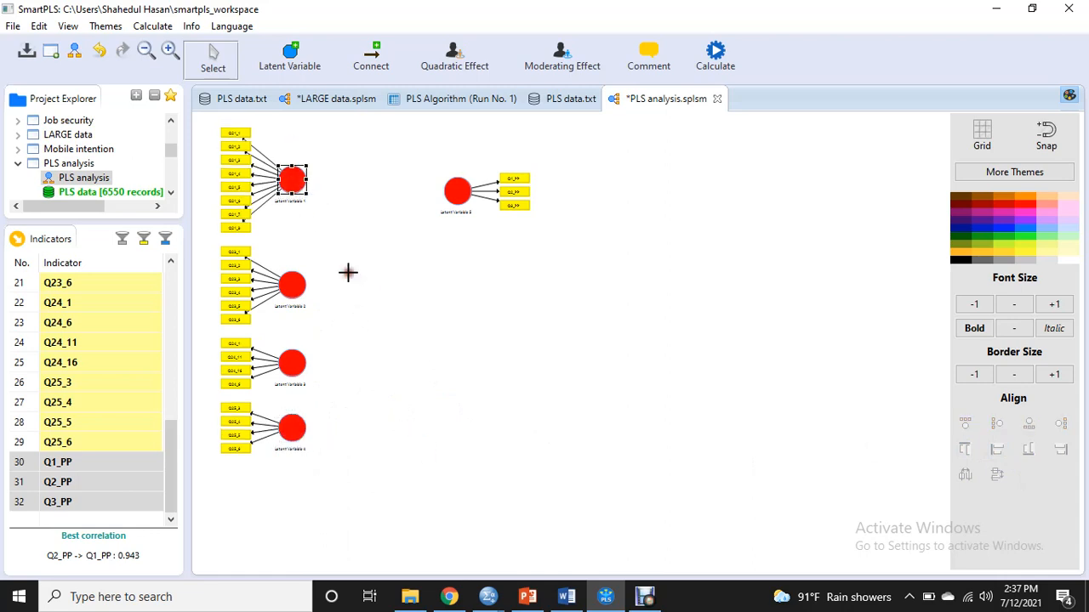
Step: Move Latent Variable 5 down and left so it sits beside Latent Variable 2, near the column's vertical middle
{"action": "left_click_drag", "start_coordinate": [372, 467], "coordinate": [277, 158]}
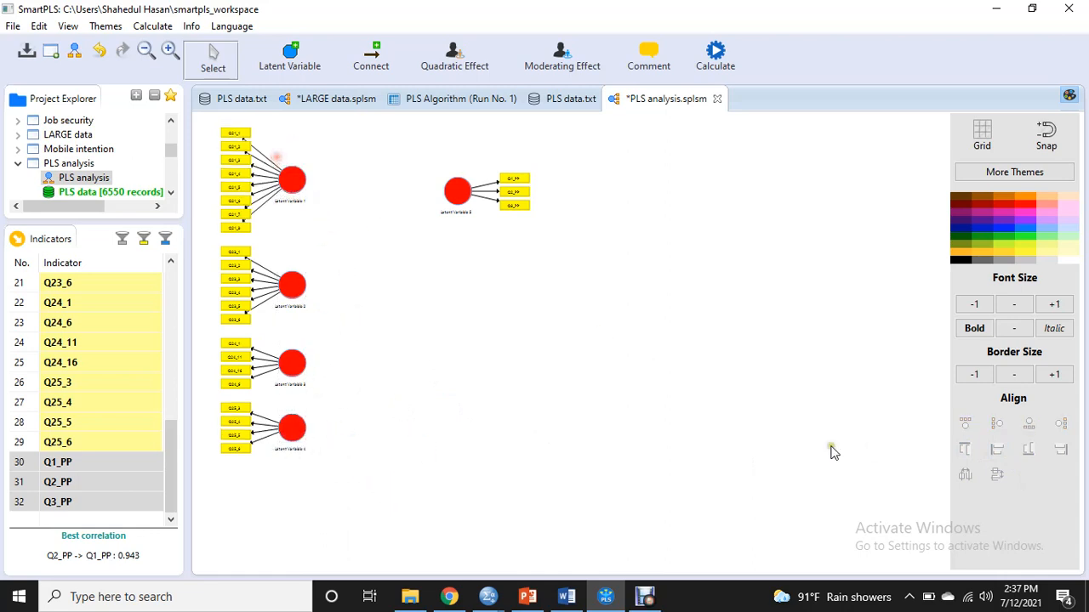
{"action": "left_click_drag", "start_coordinate": [342, 126], "coordinate": [274, 491]}
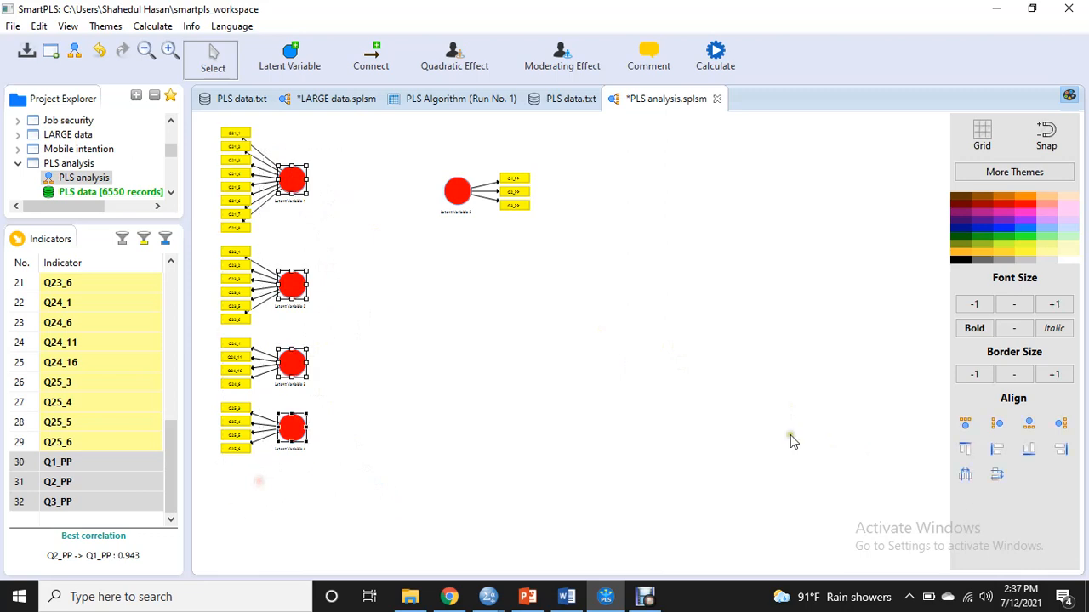
{"action": "left_click", "coordinate": [455, 230]}
{"action": "left_click_drag", "start_coordinate": [456, 192], "coordinate": [407, 299]}
{"action": "left_click", "coordinate": [353, 347]}
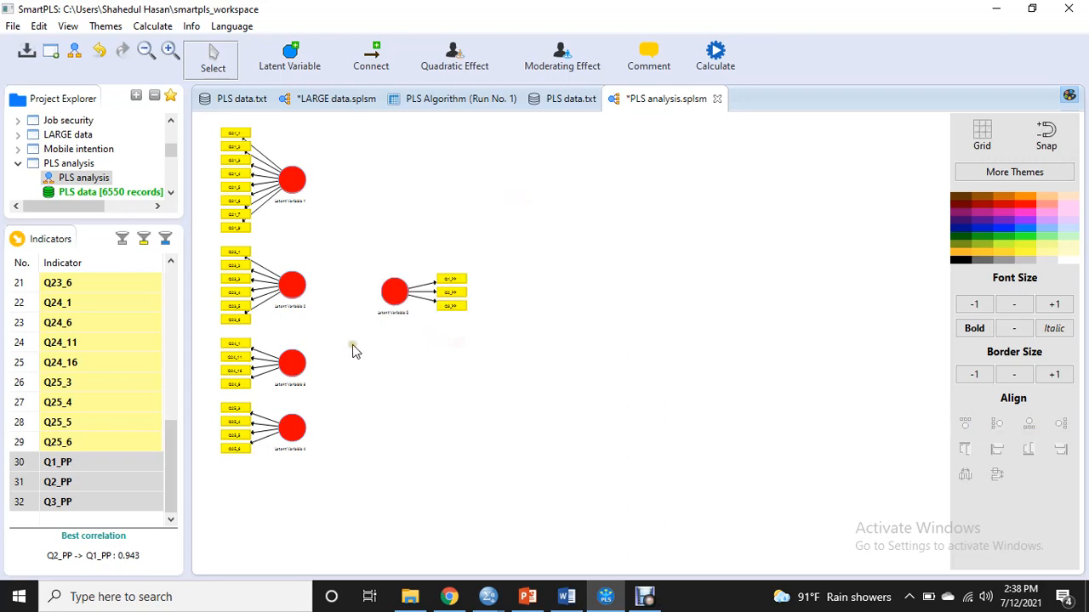
Step: Open the name of Latent Variable 1 for renaming
{"action": "scroll", "coordinate": [354, 350], "scroll_direction": "up", "scroll_amount": 3}
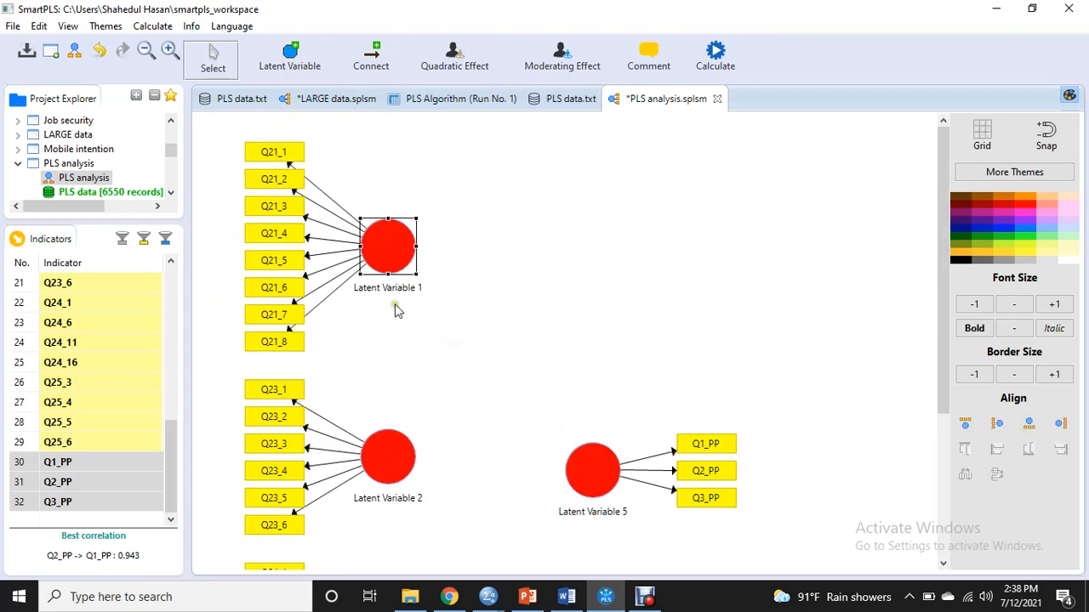
{"action": "right_click", "coordinate": [388, 238]}
{"action": "left_click", "coordinate": [447, 143]}
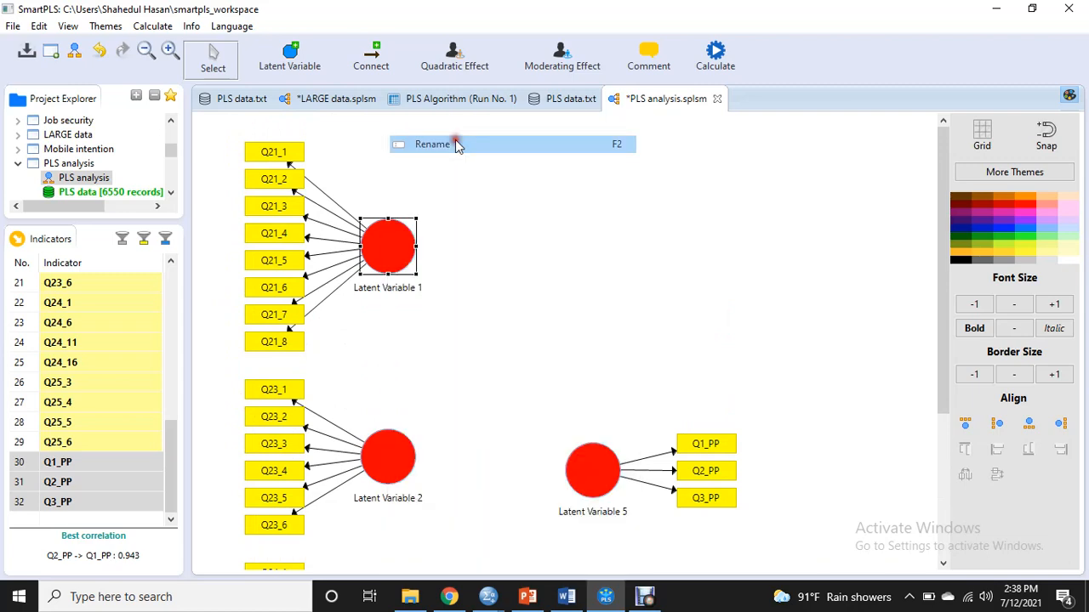
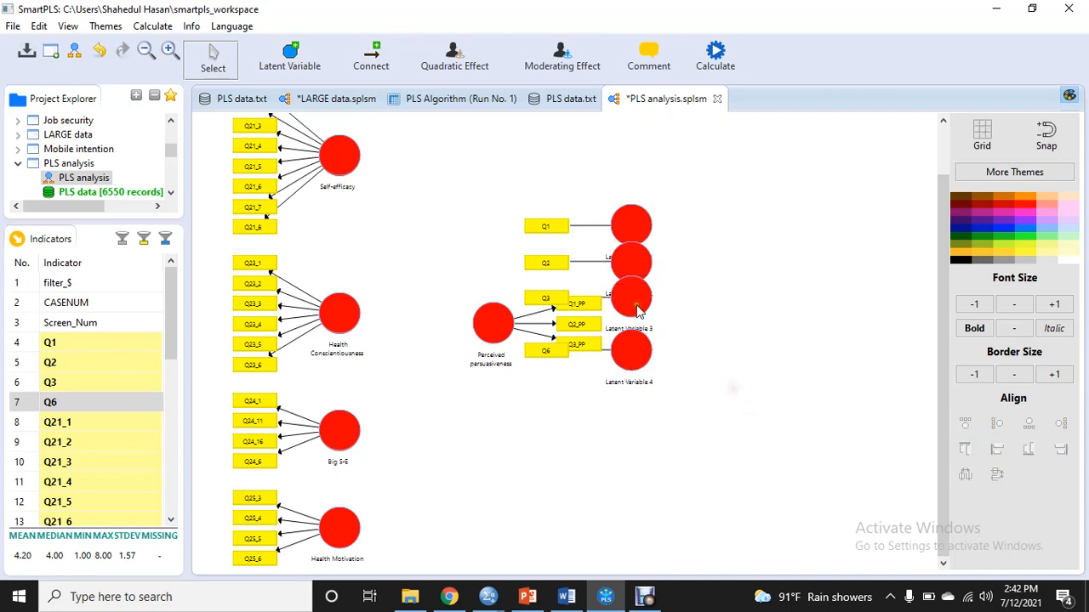
Step: Spread the latent variables of Q2, Q3 and Q6 downward below the one for Q1 to reduce their overlap
{"action": "left_click", "coordinate": [636, 344], "text": "ctrl"}
{"action": "left_click_drag", "start_coordinate": [641, 259], "coordinate": [642, 285]}
{"action": "left_click", "coordinate": [683, 328]}
{"action": "left_click", "coordinate": [645, 340]}
{"action": "left_click_drag", "start_coordinate": [635, 323], "coordinate": [635, 336]}
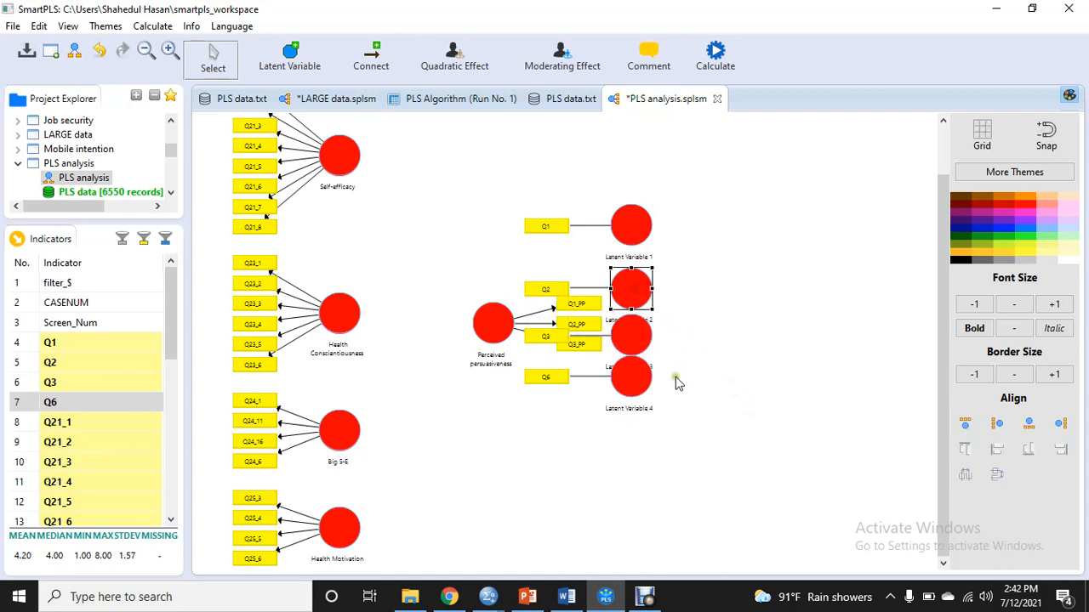
{"action": "left_click_drag", "start_coordinate": [628, 377], "coordinate": [632, 405]}
{"action": "left_click", "coordinate": [698, 480]}
{"action": "left_click_drag", "start_coordinate": [714, 508], "coordinate": [613, 205]}
Step: Move the four single-indicator latent variables right of Perceived persuasiveness and place their indicators on their right side
{"action": "left_click", "coordinate": [634, 231]}
{"action": "left_click", "coordinate": [642, 300], "text": "ctrl"}
{"action": "left_click", "coordinate": [636, 344], "text": "ctrl"}
{"action": "left_click", "coordinate": [632, 399], "text": "ctrl"}
{"action": "left_click_drag", "start_coordinate": [623, 338], "coordinate": [708, 355]}
{"action": "left_click", "coordinate": [1061, 423]}
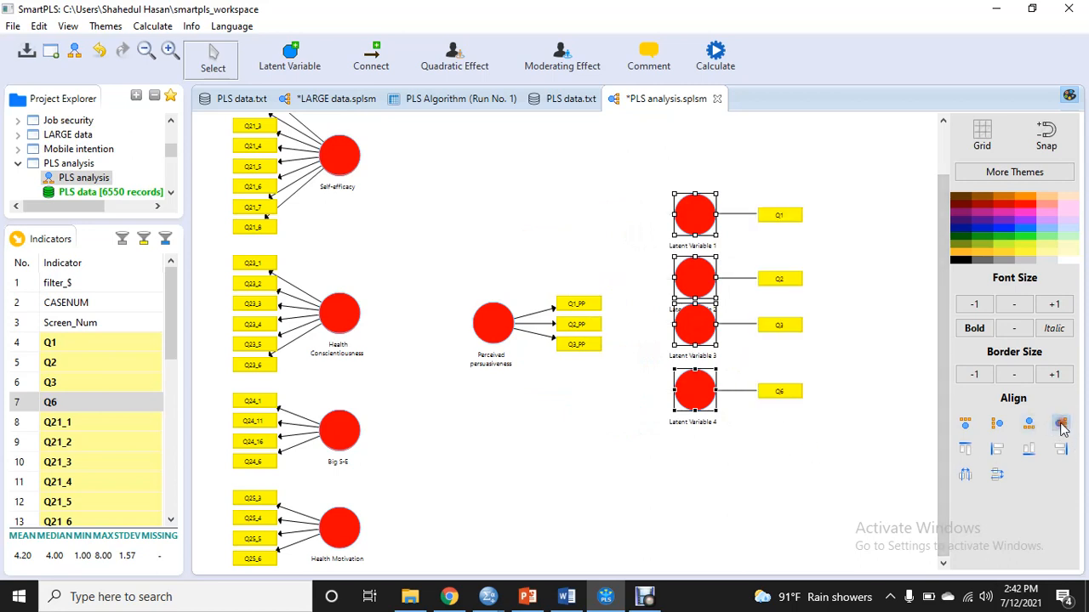
Step: Lower the Q6 and Q3 latent variables for wider spacing, and shift the single-indicator group slightly down and left
{"action": "left_click", "coordinate": [768, 413]}
{"action": "left_click", "coordinate": [694, 387]}
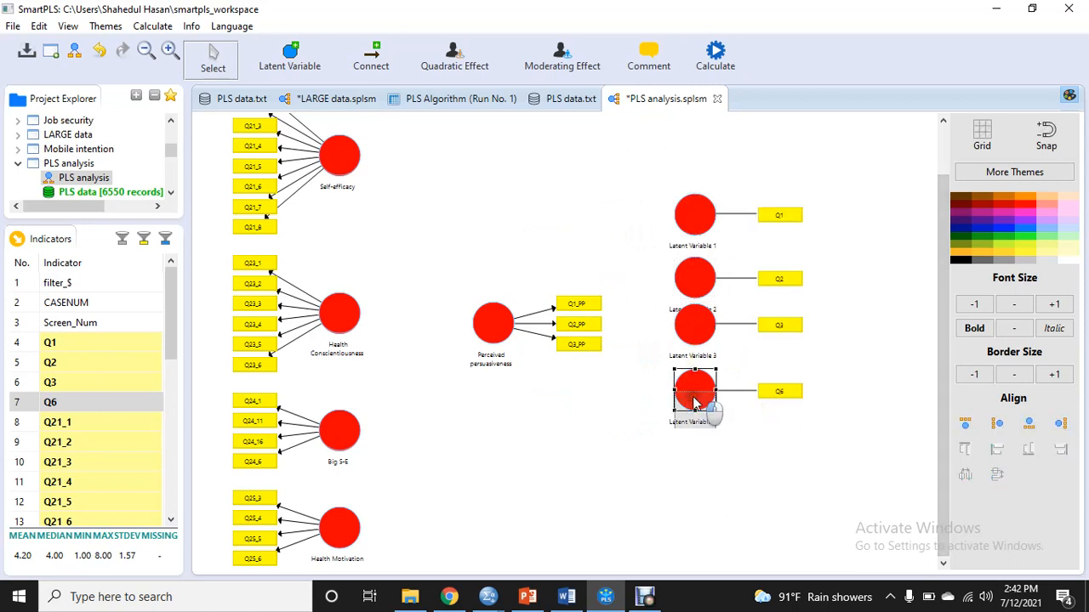
{"action": "left_click_drag", "start_coordinate": [700, 394], "coordinate": [700, 421]}
{"action": "left_click_drag", "start_coordinate": [696, 334], "coordinate": [696, 361]}
{"action": "left_click_drag", "start_coordinate": [624, 159], "coordinate": [739, 493]}
{"action": "left_click_drag", "start_coordinate": [699, 287], "coordinate": [670, 308]}
{"action": "left_click", "coordinate": [777, 519]}
{"action": "left_click", "coordinate": [846, 377]}
{"action": "scroll", "coordinate": [748, 353], "scroll_direction": "up", "scroll_amount": 2}
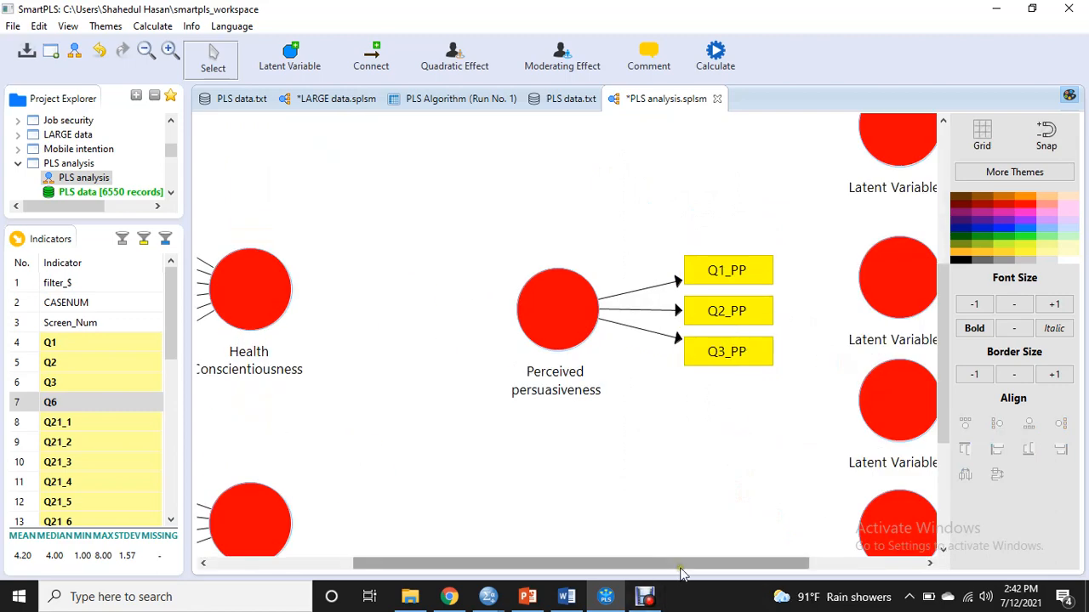
{"action": "left_click_drag", "start_coordinate": [680, 568], "coordinate": [828, 581]}
{"action": "scroll", "coordinate": [766, 375], "scroll_direction": "up", "scroll_amount": 3}
{"action": "scroll", "coordinate": [761, 367], "scroll_direction": "down", "scroll_amount": 1}
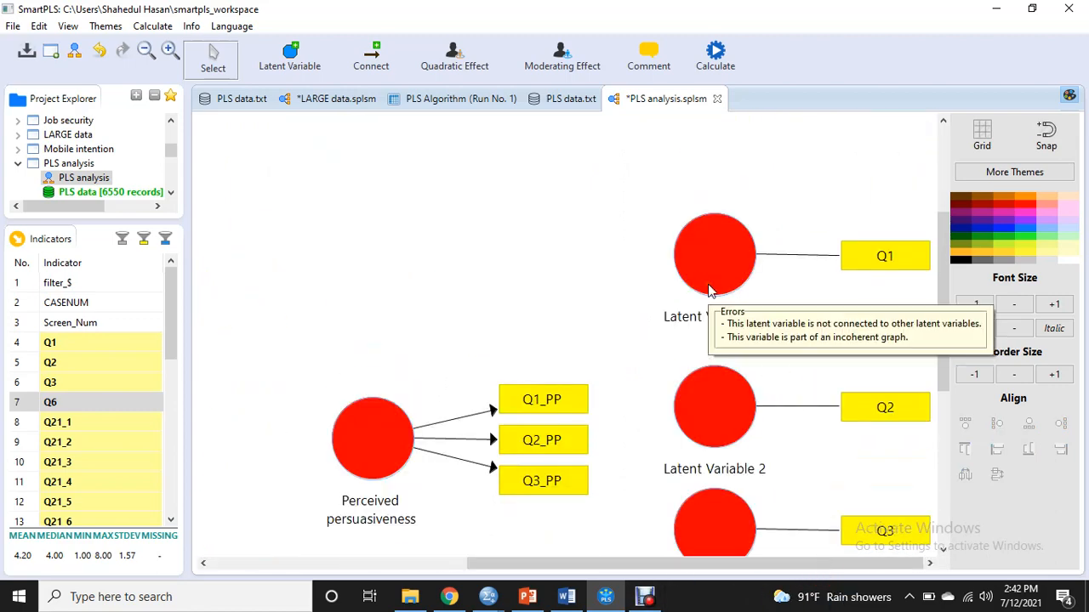
{"action": "left_click", "coordinate": [646, 600]}
{"action": "left_click", "coordinate": [383, 538]}
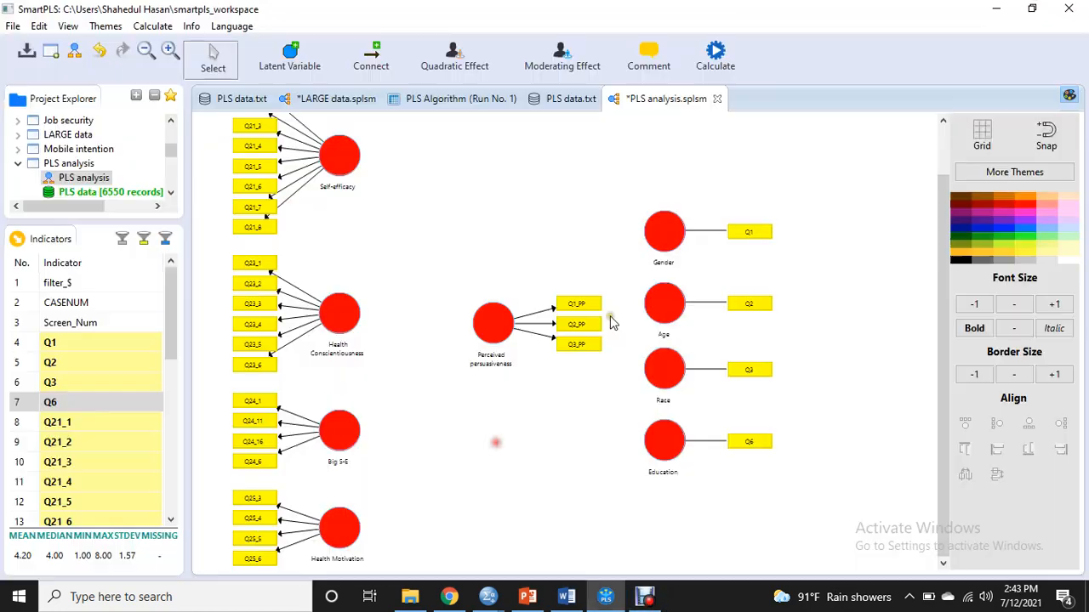
Step: Connect Self-efficacy, Health Conscientiousness, Big 5-E and Health Motivation to Perceived persuasiveness with paths pointing to it
{"action": "left_click", "coordinate": [385, 68]}
{"action": "left_click", "coordinate": [364, 158]}
{"action": "left_click", "coordinate": [481, 336]}
{"action": "left_click", "coordinate": [349, 327]}
{"action": "left_click", "coordinate": [478, 336]}
{"action": "left_click", "coordinate": [370, 429]}
{"action": "left_click", "coordinate": [480, 336]}
{"action": "left_click", "coordinate": [347, 549]}
{"action": "left_click", "coordinate": [487, 336]}
Step: Connect Gender, Age, Race and Education to Perceived persuasiveness with paths pointing to it
{"action": "left_click", "coordinate": [671, 254]}
{"action": "left_click", "coordinate": [486, 336]}
{"action": "left_click", "coordinate": [676, 319]}
{"action": "left_click", "coordinate": [543, 337]}
{"action": "left_click", "coordinate": [662, 376]}
{"action": "left_click", "coordinate": [513, 344]}
{"action": "left_click", "coordinate": [663, 449]}
{"action": "left_click", "coordinate": [514, 348]}
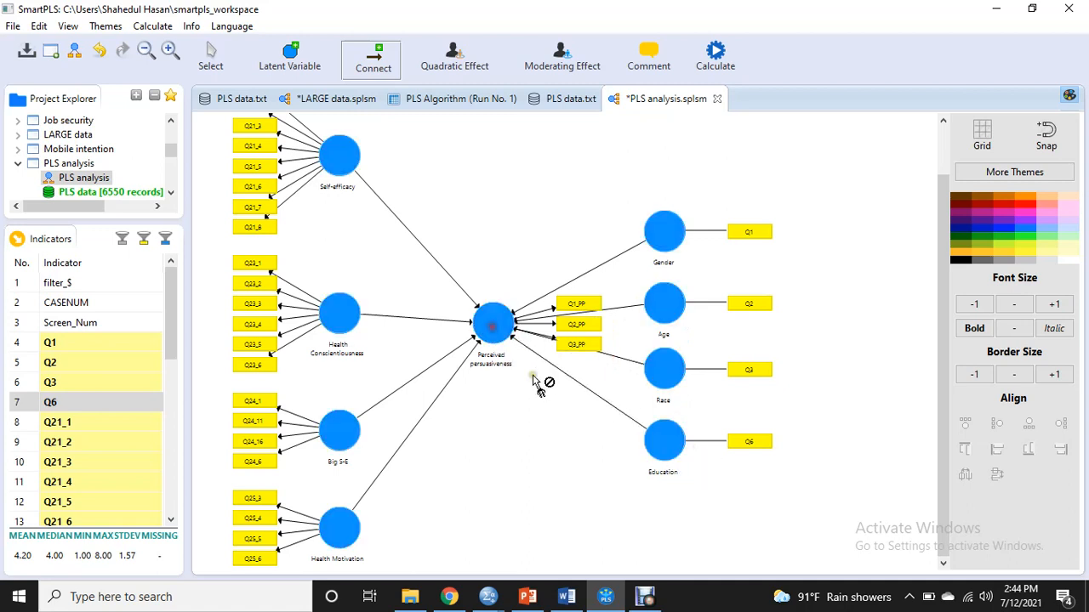
Step: Run the PLS Algorithm with the Path weighting scheme, 300 maximum iterations and stop criterion 7, opening the full report
{"action": "left_click", "coordinate": [719, 65]}
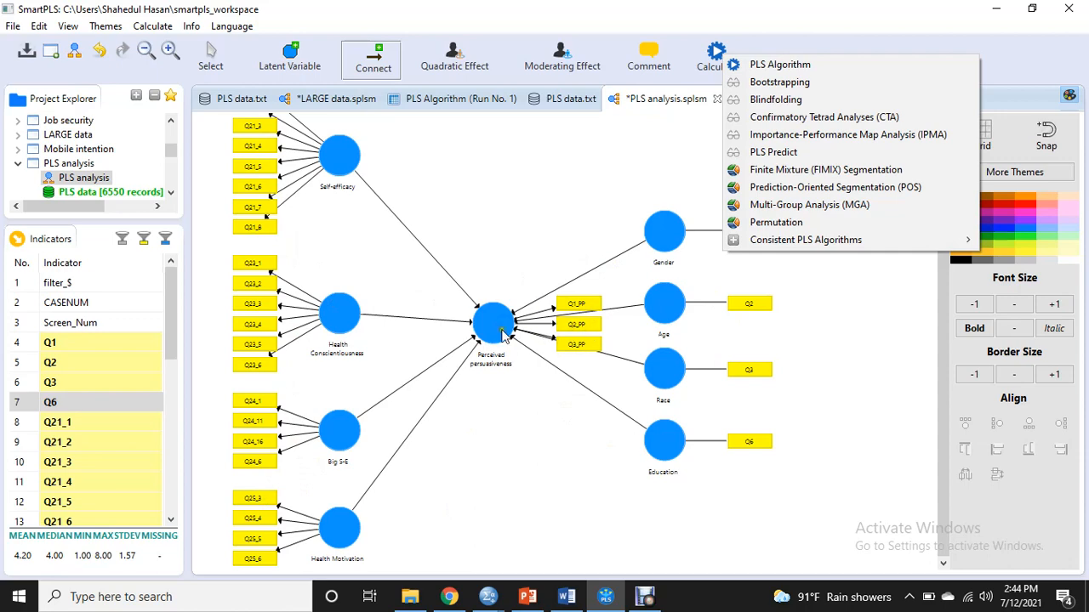
{"action": "left_click", "coordinate": [785, 66]}
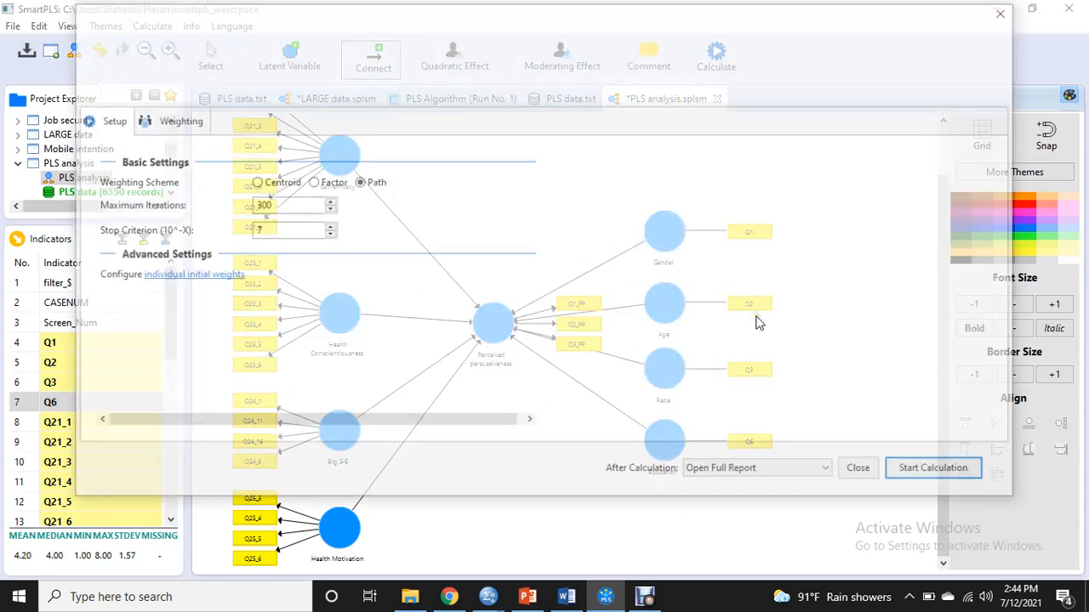
{"action": "left_click", "coordinate": [927, 469]}
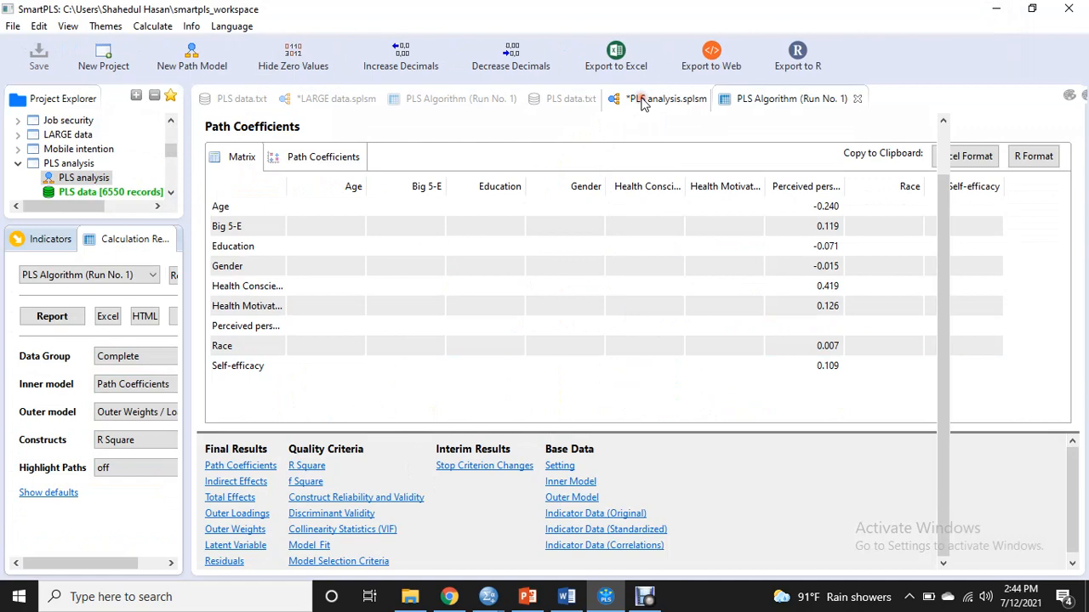
Step: Return to the path model and examine the indicator loadings of Self-efficacy, Health Conscientiousness and Big 5-E
{"action": "left_click", "coordinate": [668, 100]}
{"action": "scroll", "coordinate": [309, 341], "scroll_direction": "up", "scroll_amount": 3}
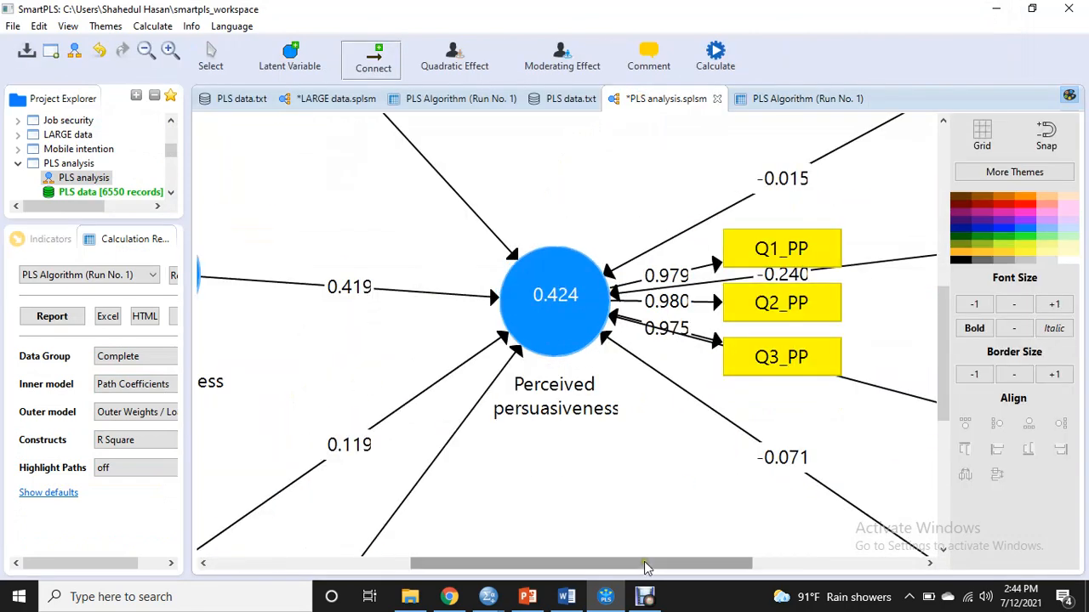
{"action": "left_click_drag", "start_coordinate": [647, 564], "coordinate": [445, 564]}
{"action": "left_click", "coordinate": [211, 58]}
{"action": "scroll", "coordinate": [360, 321], "scroll_direction": "up", "scroll_amount": 5}
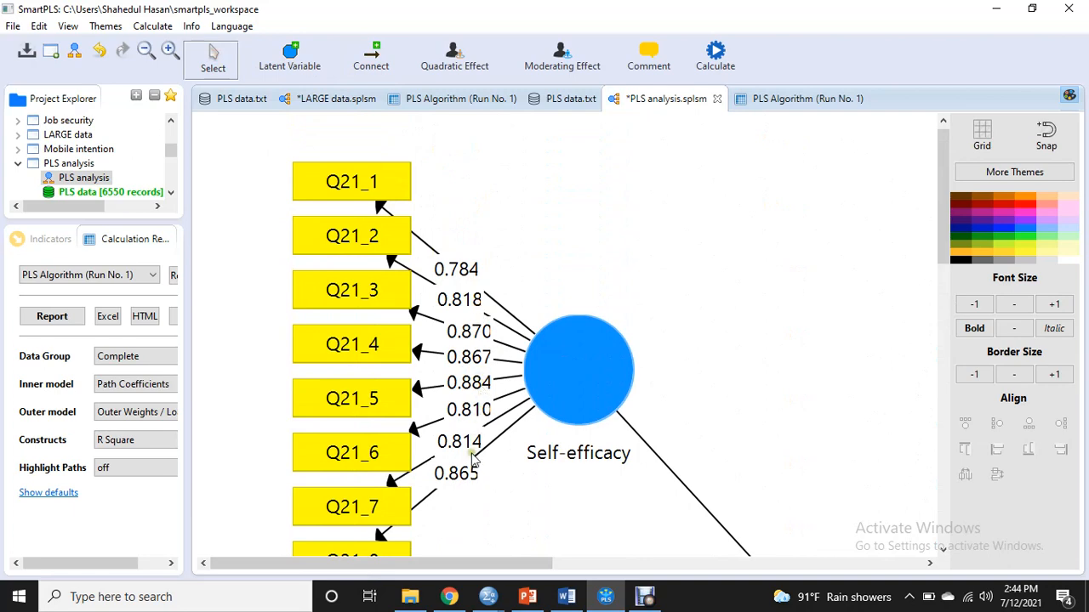
{"action": "scroll", "coordinate": [458, 304], "scroll_direction": "down", "scroll_amount": 5}
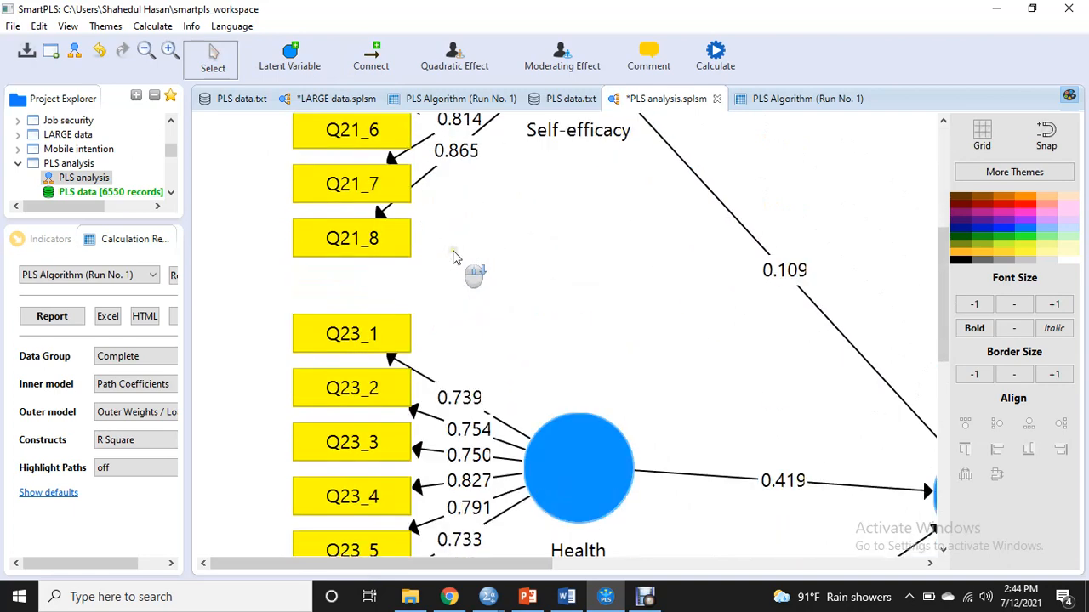
{"action": "scroll", "coordinate": [481, 364], "scroll_direction": "down", "scroll_amount": 3}
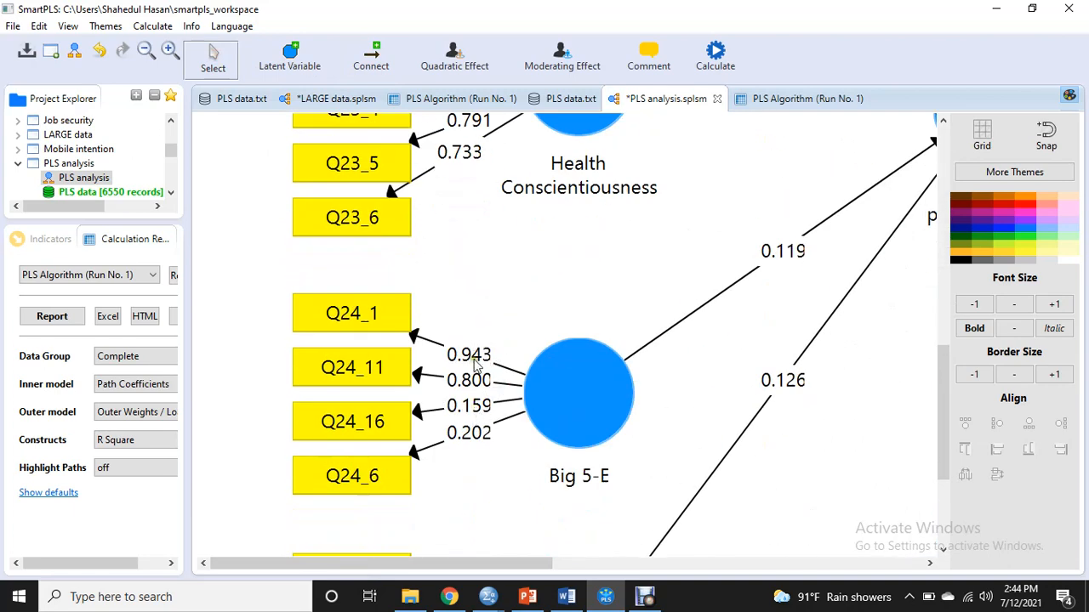
Step: Select indicators Q24_16 and Q24_6 of Big 5-E, and examine the Health Motivation loadings and the demographic variables' path coefficients
{"action": "left_click", "coordinate": [394, 421]}
{"action": "left_click", "coordinate": [377, 474], "text": "ctrl"}
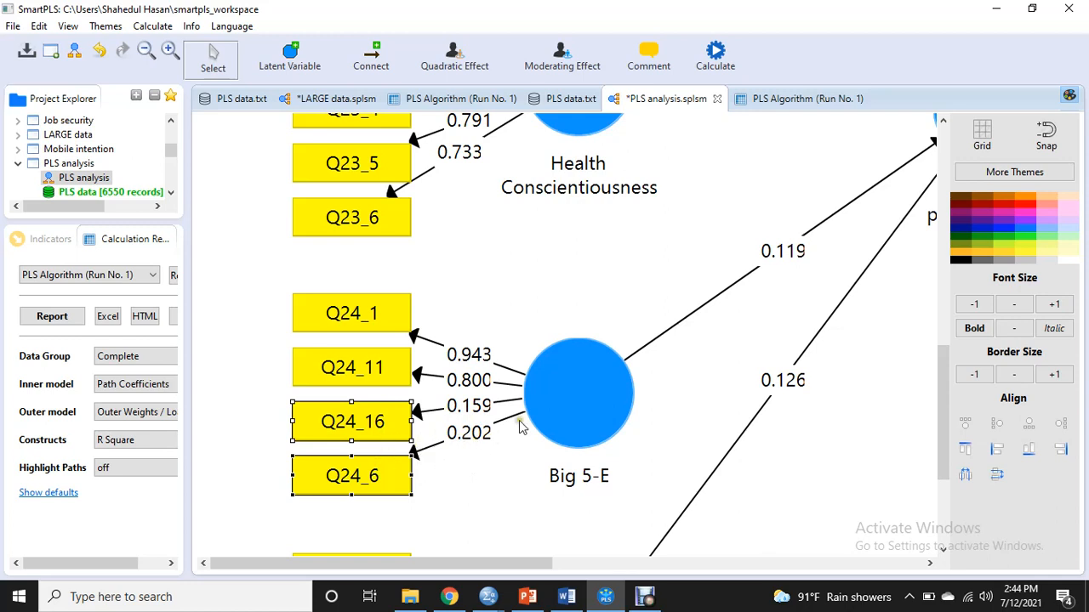
{"action": "scroll", "coordinate": [488, 399], "scroll_direction": "down", "scroll_amount": 5}
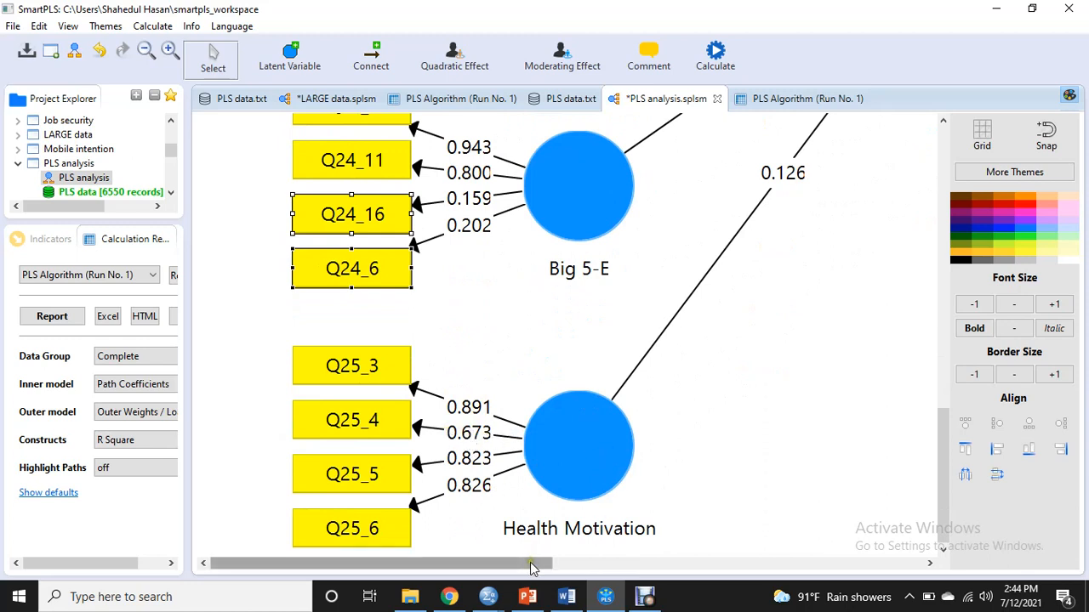
{"action": "left_click_drag", "start_coordinate": [529, 564], "coordinate": [825, 563]}
{"action": "scroll", "coordinate": [802, 445], "scroll_direction": "up", "scroll_amount": 6}
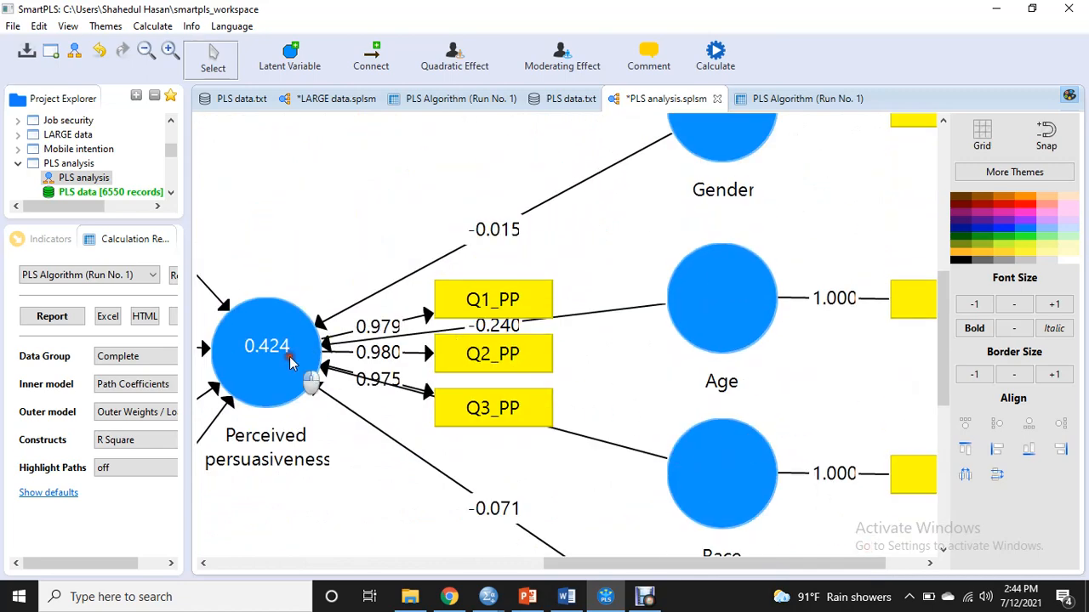
Step: Place the indicators of Perceived persuasiveness above it and inspect its loadings and incoming paths
{"action": "left_click", "coordinate": [311, 371]}
{"action": "scroll", "coordinate": [311, 371], "scroll_direction": "down", "scroll_amount": 3}
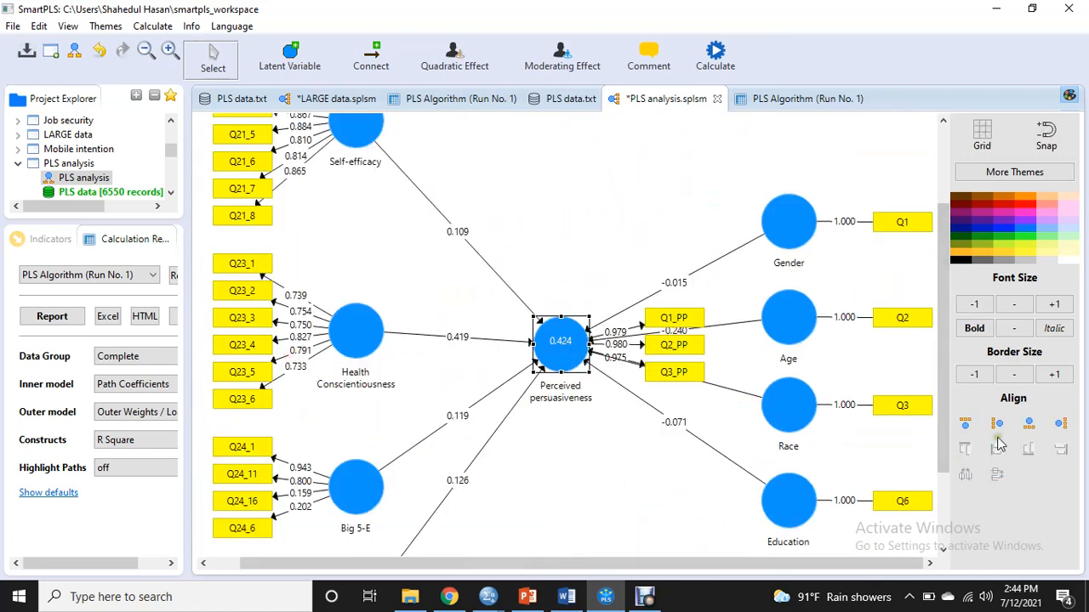
{"action": "left_click", "coordinate": [969, 425]}
{"action": "scroll", "coordinate": [622, 335], "scroll_direction": "up", "scroll_amount": 3}
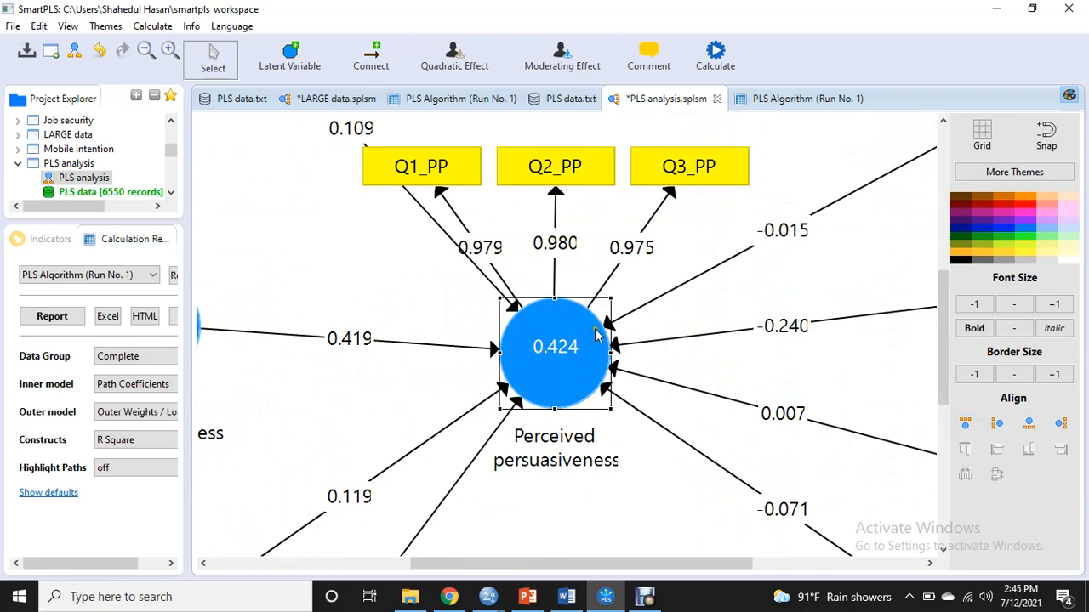
{"action": "scroll", "coordinate": [618, 265], "scroll_direction": "down", "scroll_amount": 1}
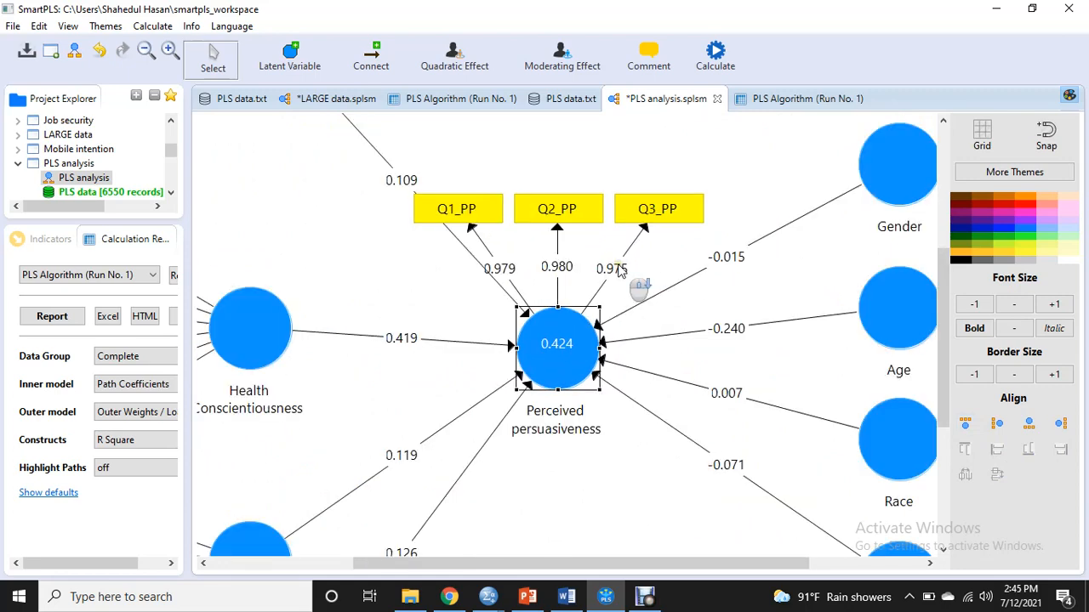
Step: Try to delete indicator Q24_16 from Big 5-E and run the PLS Algorithm, and undo the deletion
{"action": "left_click_drag", "start_coordinate": [768, 563], "coordinate": [626, 563]}
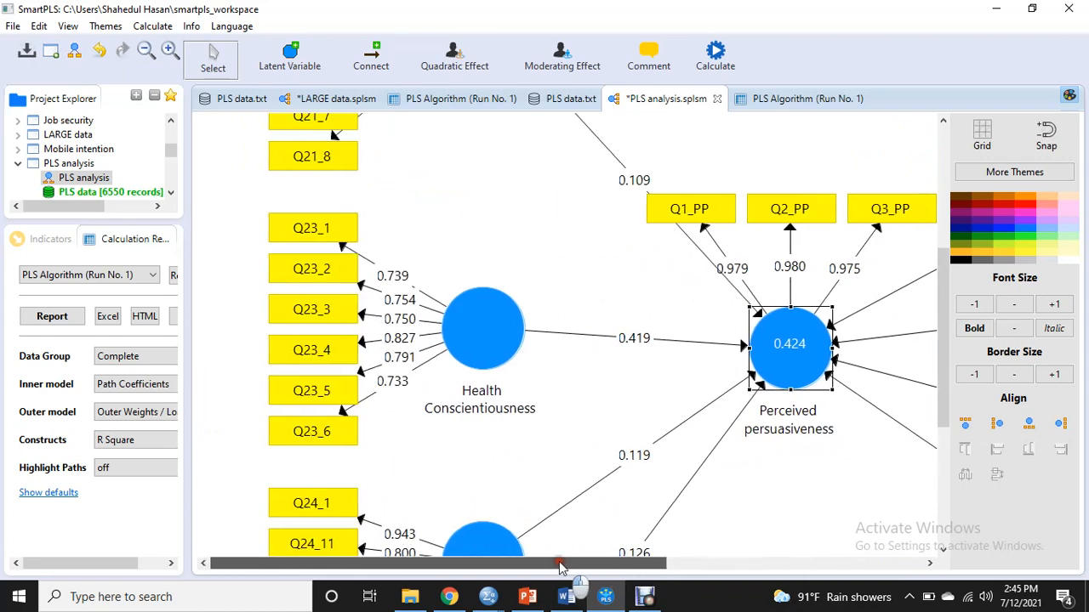
{"action": "scroll", "coordinate": [558, 510], "scroll_direction": "down", "scroll_amount": 4}
{"action": "left_click", "coordinate": [342, 301]}
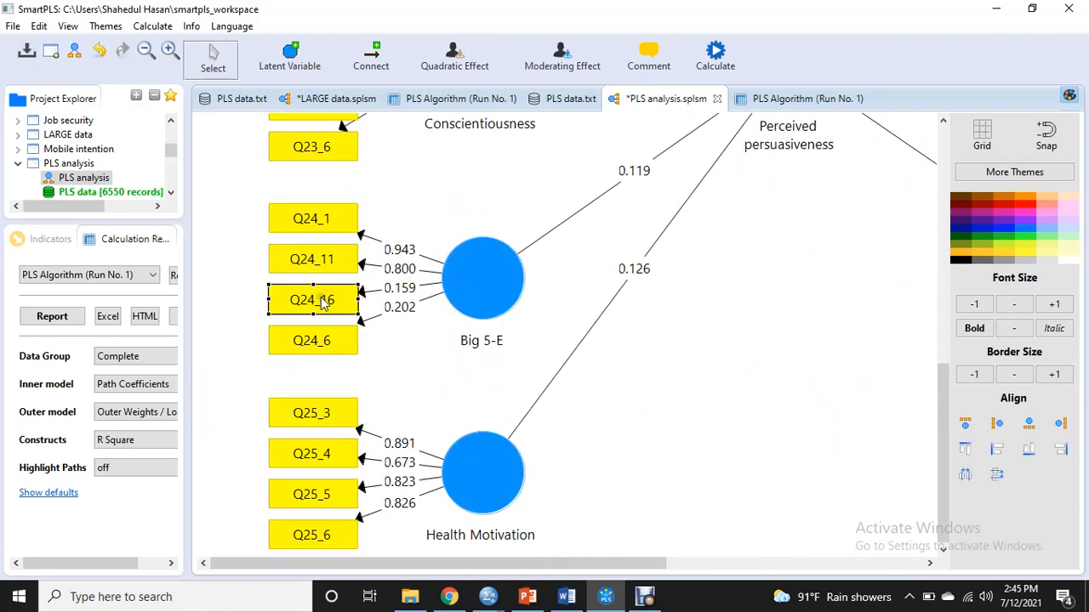
{"action": "scroll", "coordinate": [377, 323], "scroll_direction": "up", "scroll_amount": 1}
{"action": "right_click", "coordinate": [260, 289]}
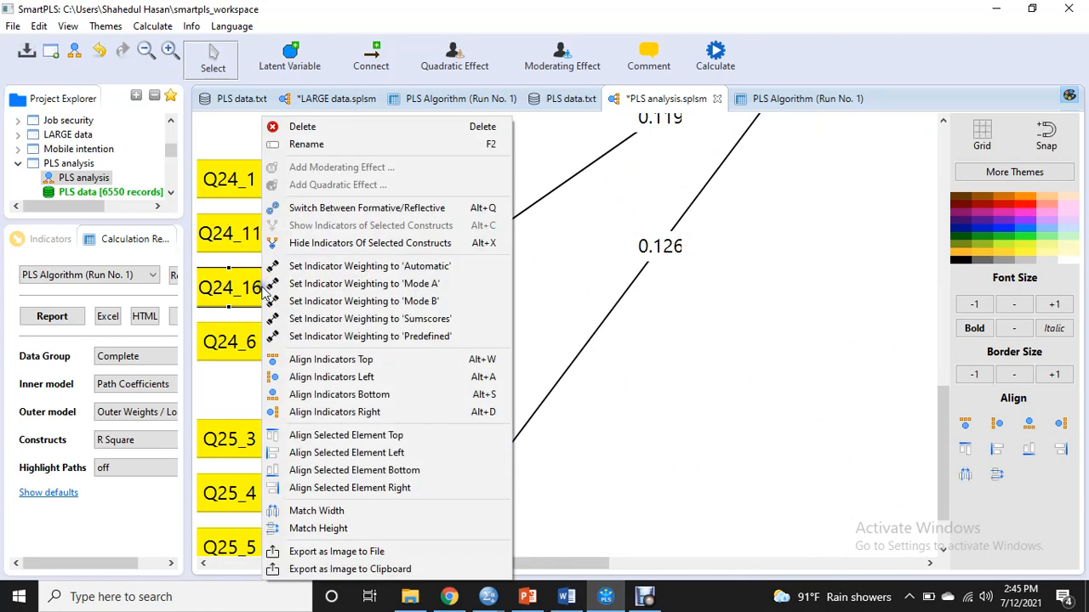
{"action": "left_click", "coordinate": [312, 128]}
{"action": "left_click", "coordinate": [716, 59]}
{"action": "left_click", "coordinate": [763, 64]}
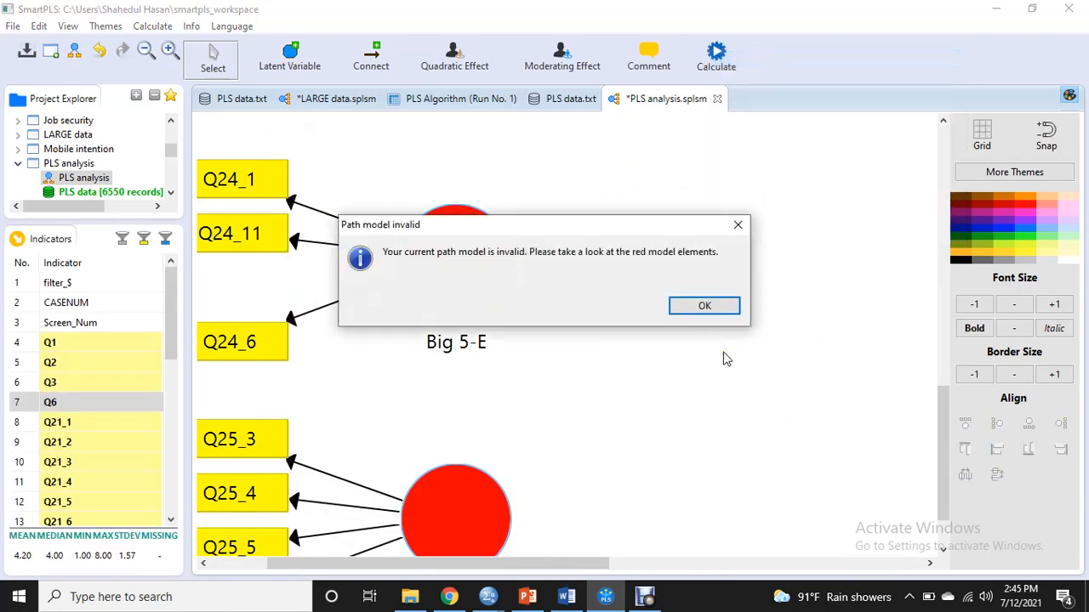
{"action": "left_click", "coordinate": [704, 307]}
{"action": "scroll", "coordinate": [634, 357], "scroll_direction": "down", "scroll_amount": 3}
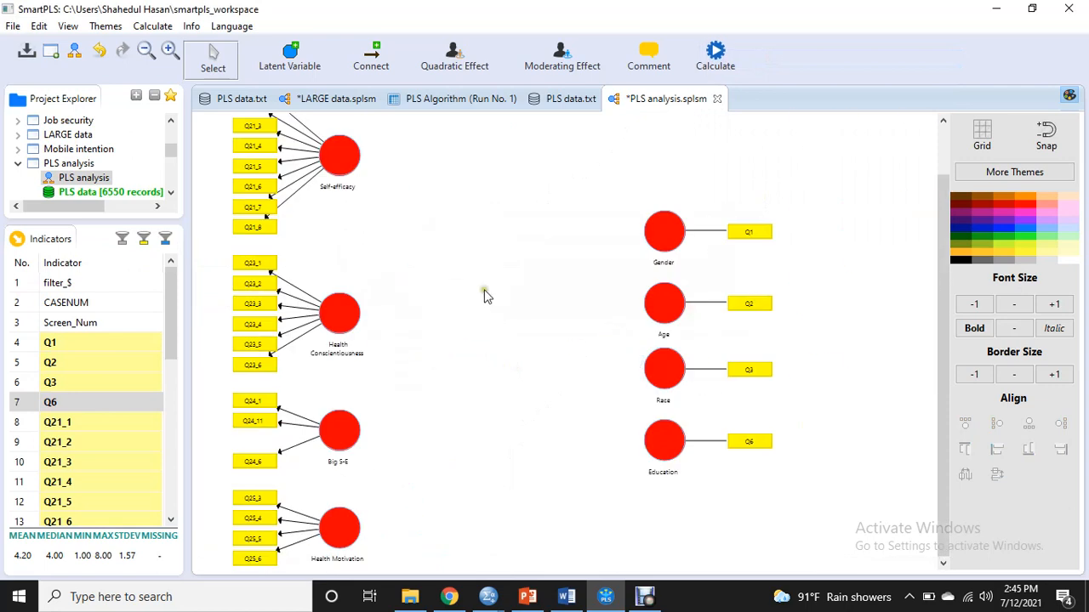
{"action": "key", "text": "ctrl+z"}
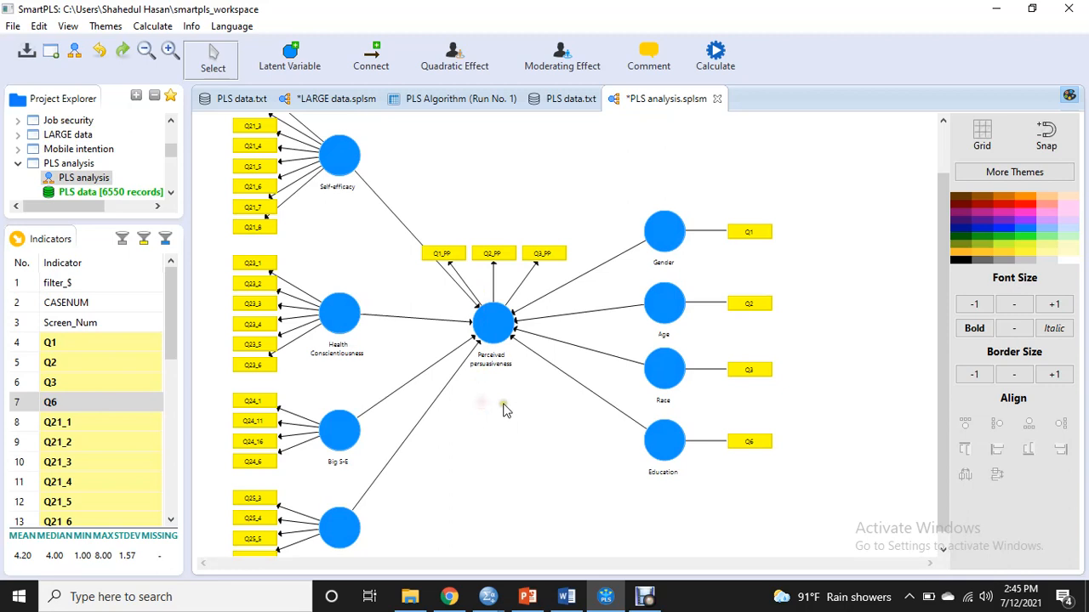
Step: Delete only indicator Q24_16 from the Big 5-E construct
{"action": "scroll", "coordinate": [323, 483], "scroll_direction": "up", "scroll_amount": 1}
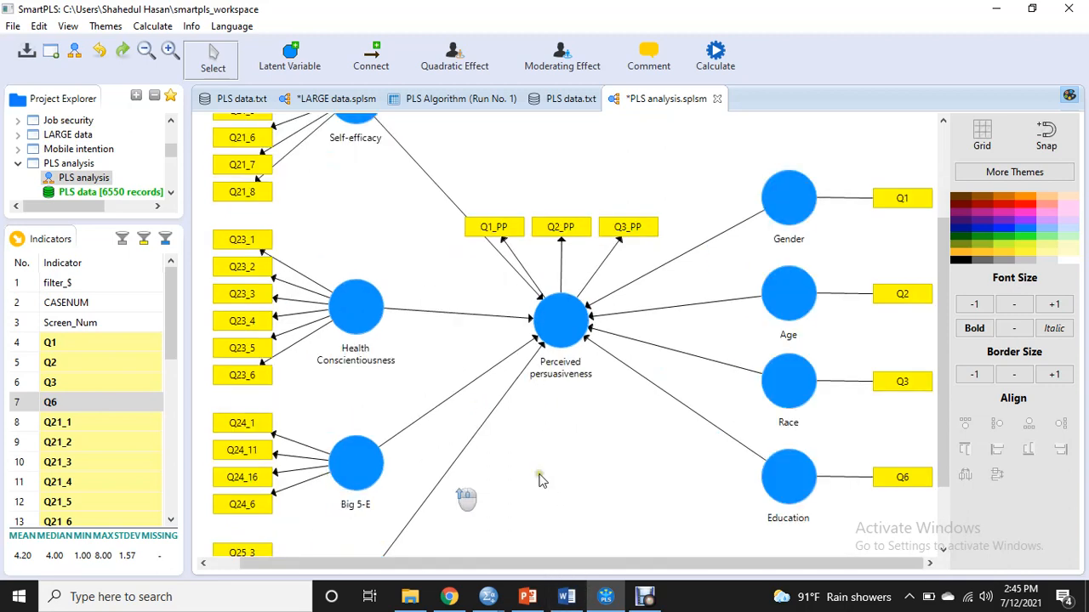
{"action": "scroll", "coordinate": [532, 430], "scroll_direction": "up", "scroll_amount": 1}
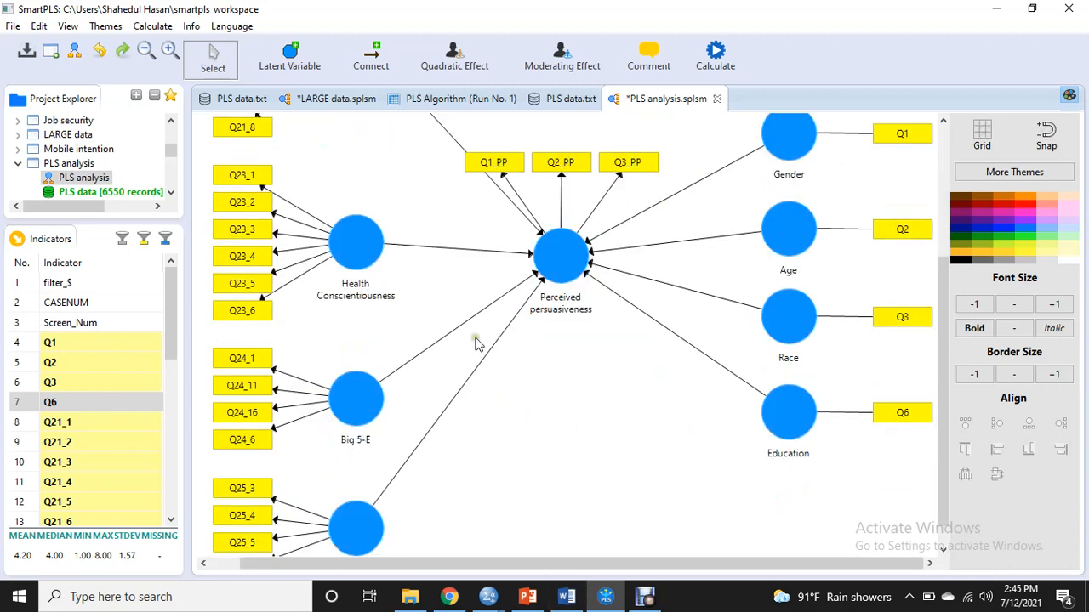
{"action": "right_click", "coordinate": [247, 414]}
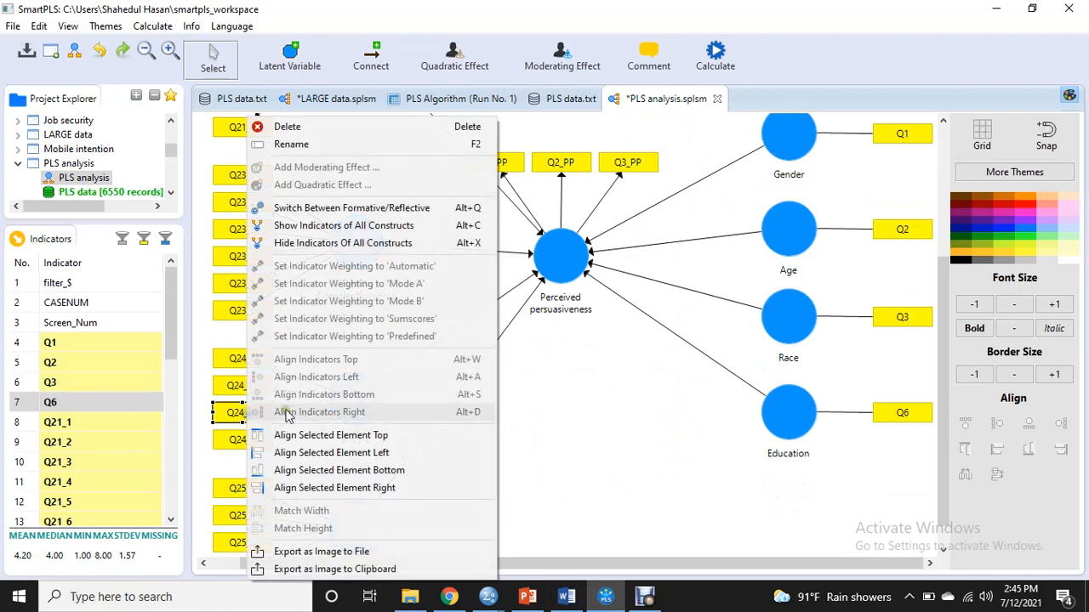
{"action": "left_click", "coordinate": [346, 128]}
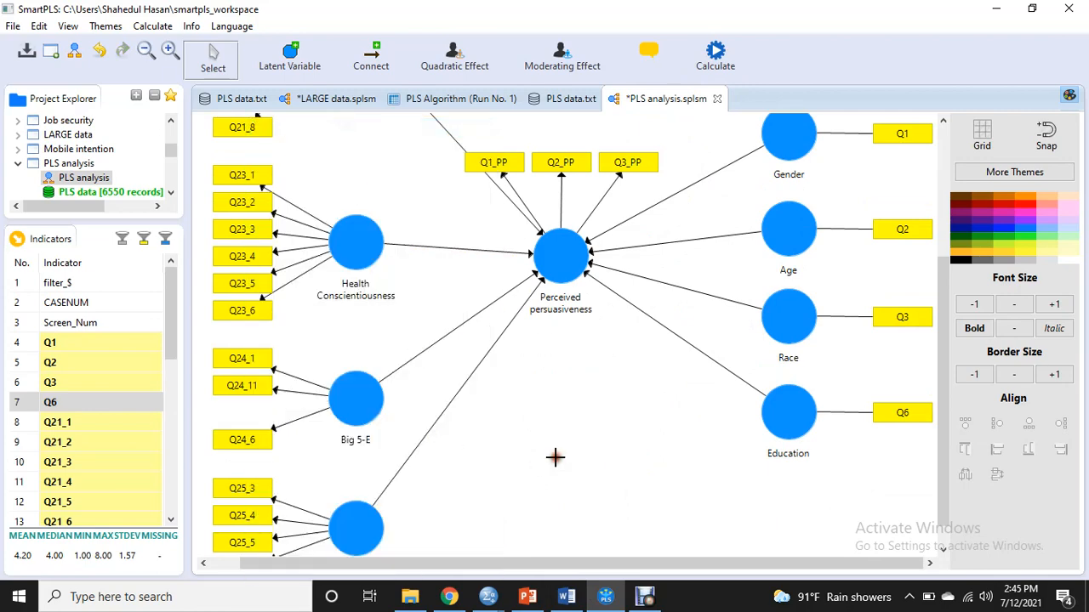
Step: Run the PLS Algorithm on the reduced model with Path weighting, 300 maximum iterations and stop criterion 7, opening the full report
{"action": "left_click", "coordinate": [709, 68]}
{"action": "left_click", "coordinate": [749, 76]}
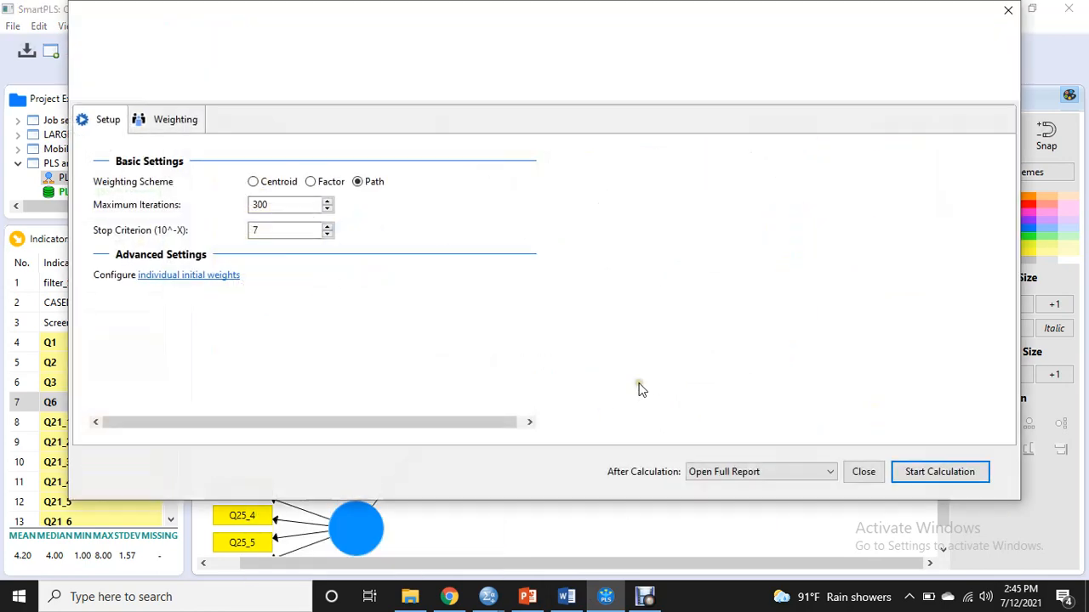
{"action": "key", "text": "Return"}
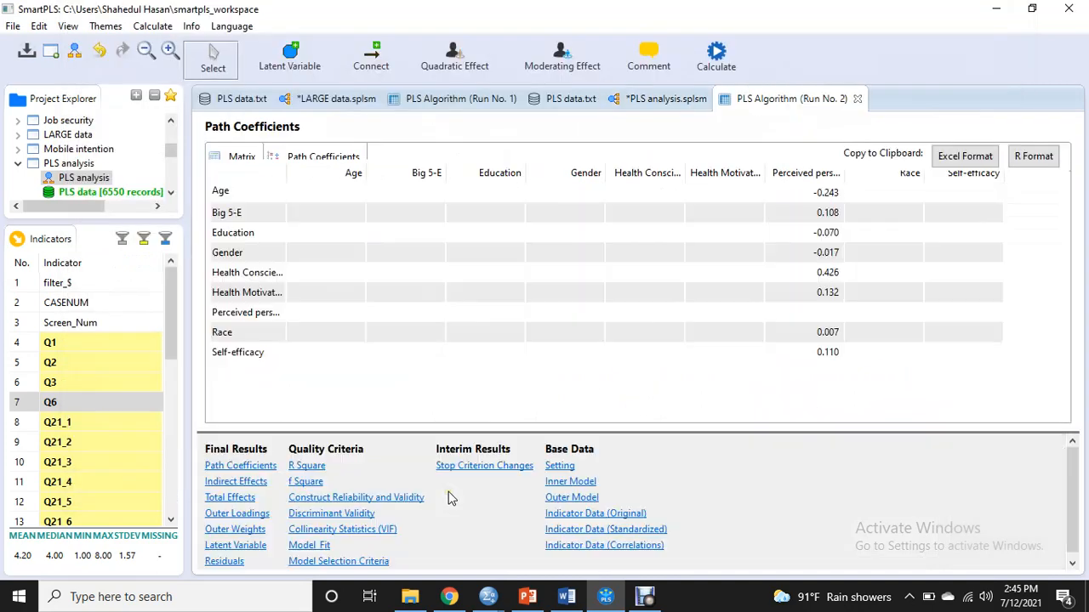
Step: Return to the path model and examine the Self-efficacy loadings, the Perceived persuasiveness loadings and the demographic variables' path coefficients
{"action": "left_click", "coordinate": [662, 99]}
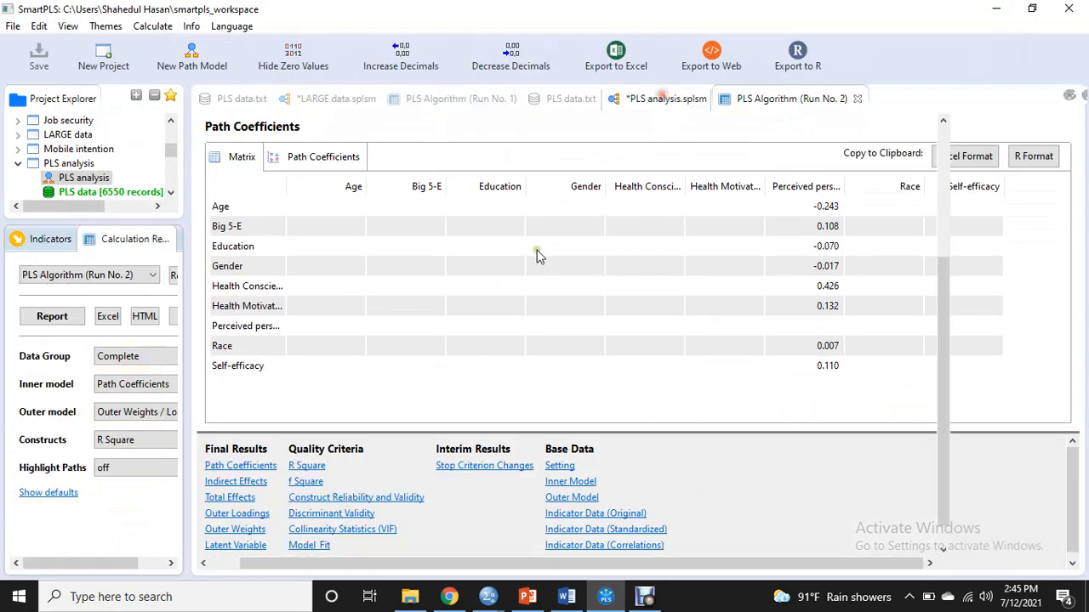
{"action": "scroll", "coordinate": [295, 436], "scroll_direction": "up", "scroll_amount": 3}
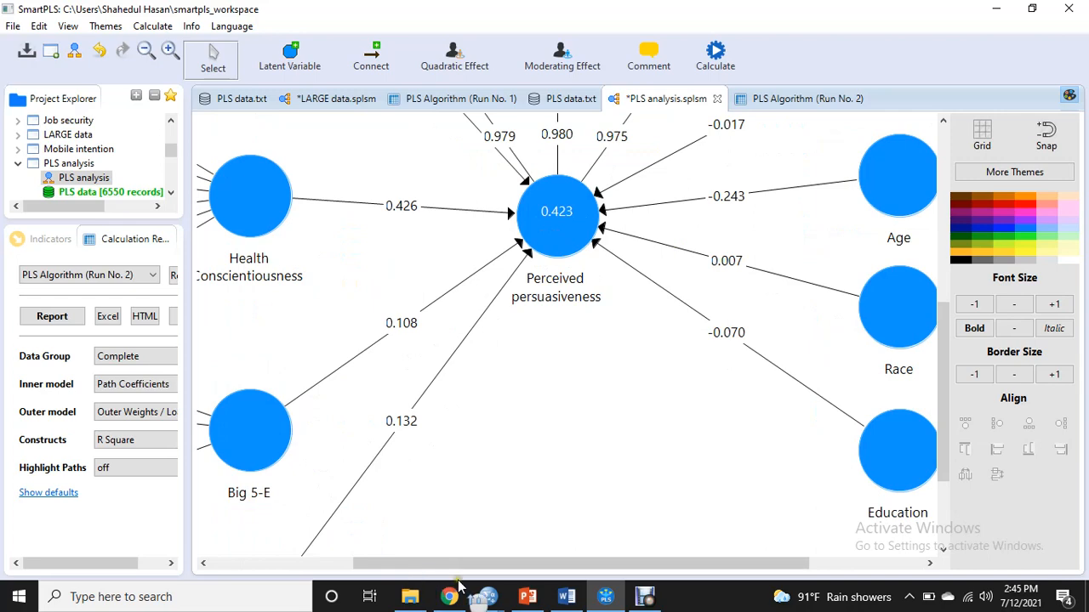
{"action": "scroll", "coordinate": [316, 287], "scroll_direction": "up", "scroll_amount": 3}
{"action": "scroll", "coordinate": [415, 451], "scroll_direction": "up", "scroll_amount": 2}
{"action": "scroll", "coordinate": [415, 451], "scroll_direction": "up", "scroll_amount": 2}
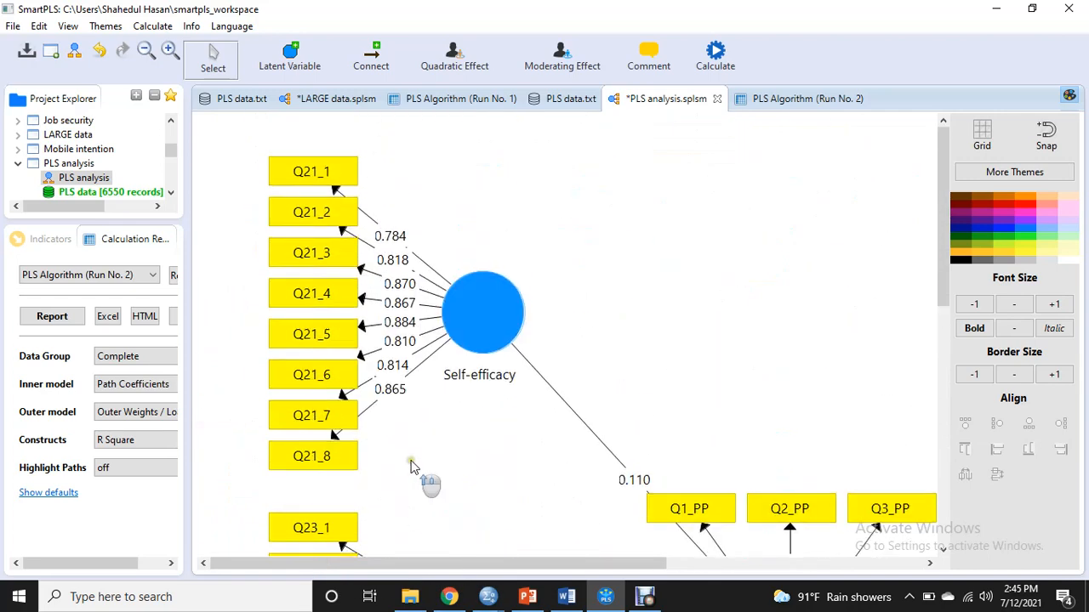
{"action": "scroll", "coordinate": [425, 481], "scroll_direction": "down", "scroll_amount": 7}
{"action": "left_click_drag", "start_coordinate": [466, 568], "coordinate": [819, 576]}
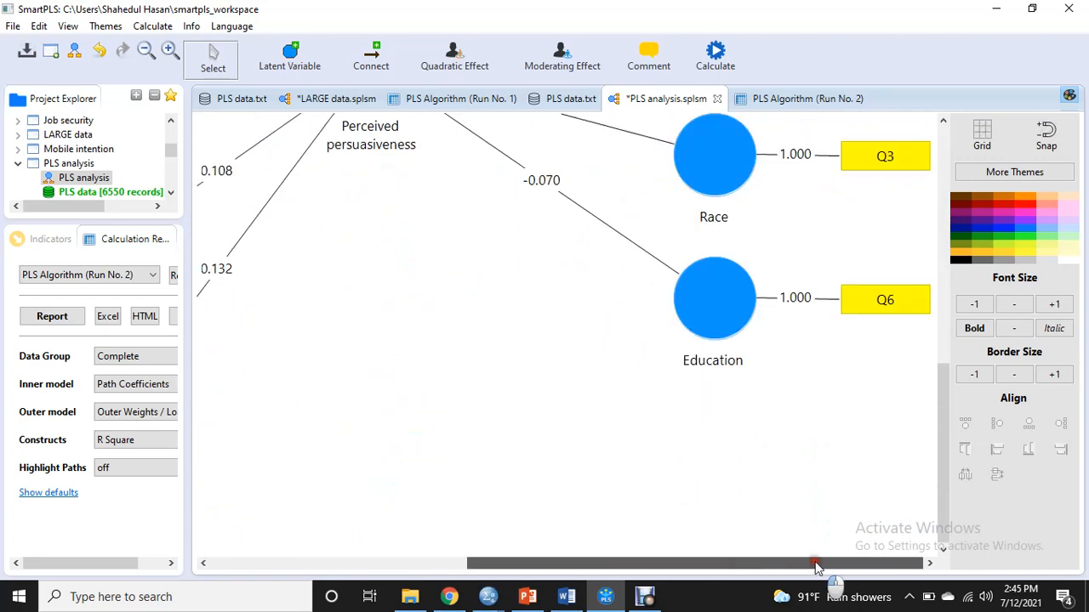
{"action": "scroll", "coordinate": [486, 316], "scroll_direction": "up", "scroll_amount": 4}
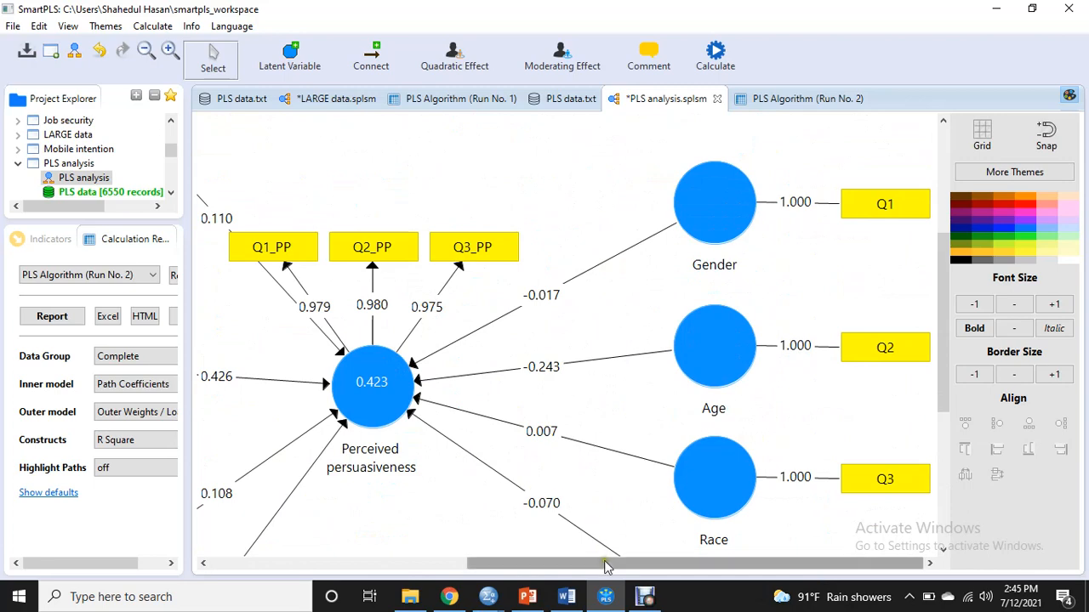
{"action": "left_click_drag", "start_coordinate": [606, 568], "coordinate": [381, 566]}
Step: Delete indicator Q24_6 from Big 5-E and rerun the PLS Algorithm
{"action": "scroll", "coordinate": [352, 418], "scroll_direction": "down", "scroll_amount": 3}
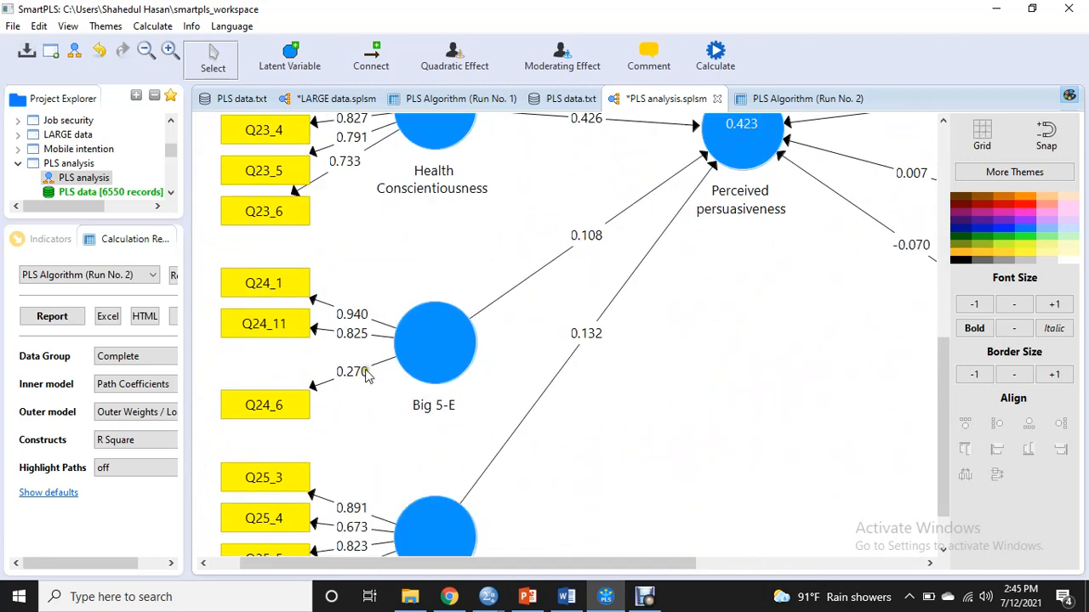
{"action": "key", "text": "Delete"}
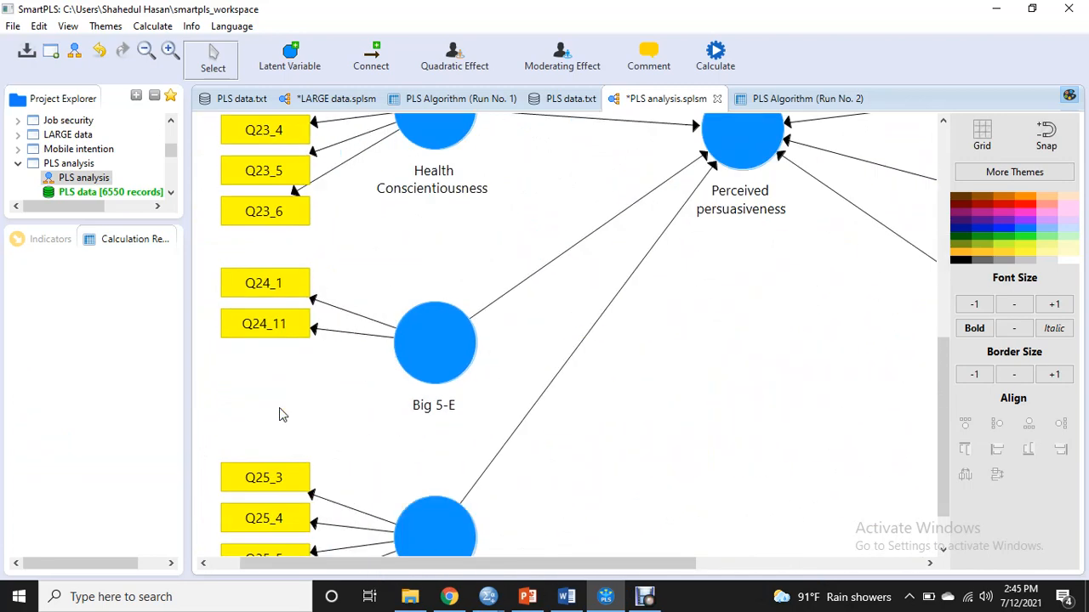
{"action": "left_click", "coordinate": [711, 64]}
{"action": "left_click", "coordinate": [748, 67]}
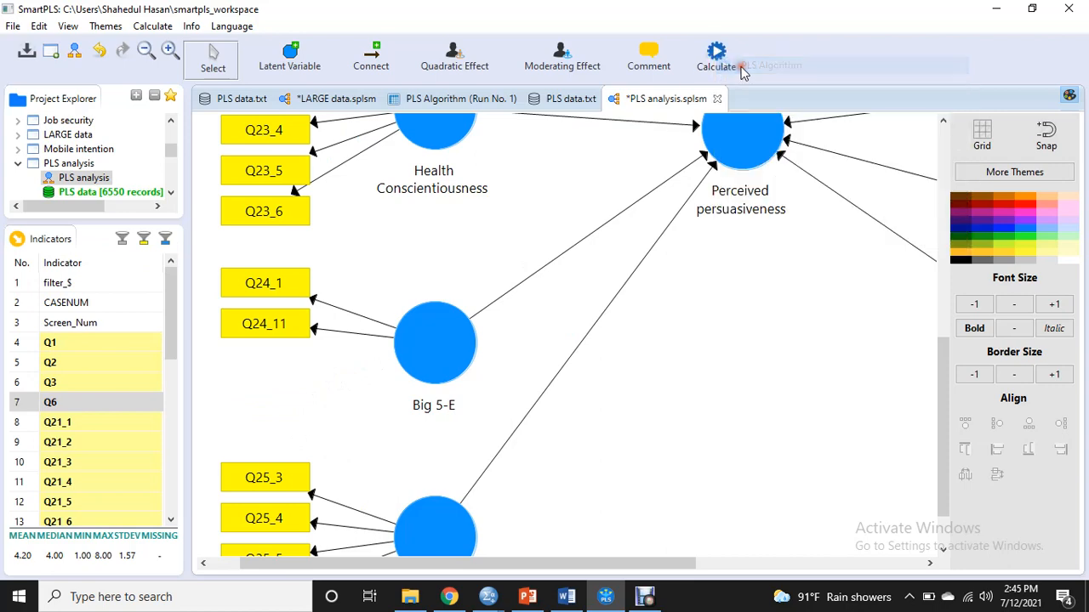
{"action": "key", "text": "Return"}
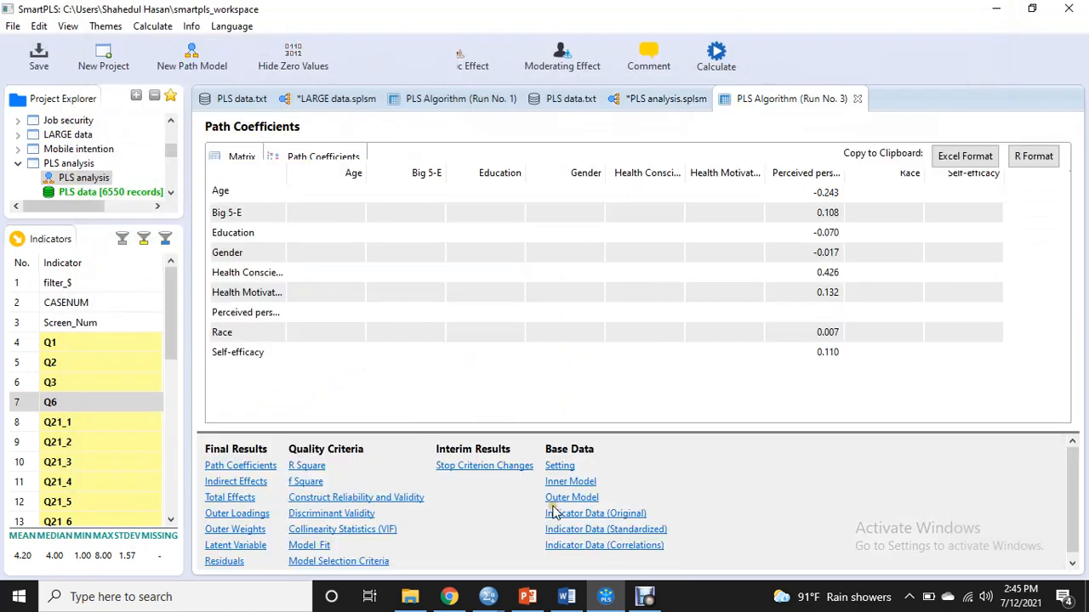
Step: Return to the path model and inspect the loadings of Big 5-E and Health Motivation and the paths into Perceived persuasiveness
{"action": "left_click", "coordinate": [653, 101]}
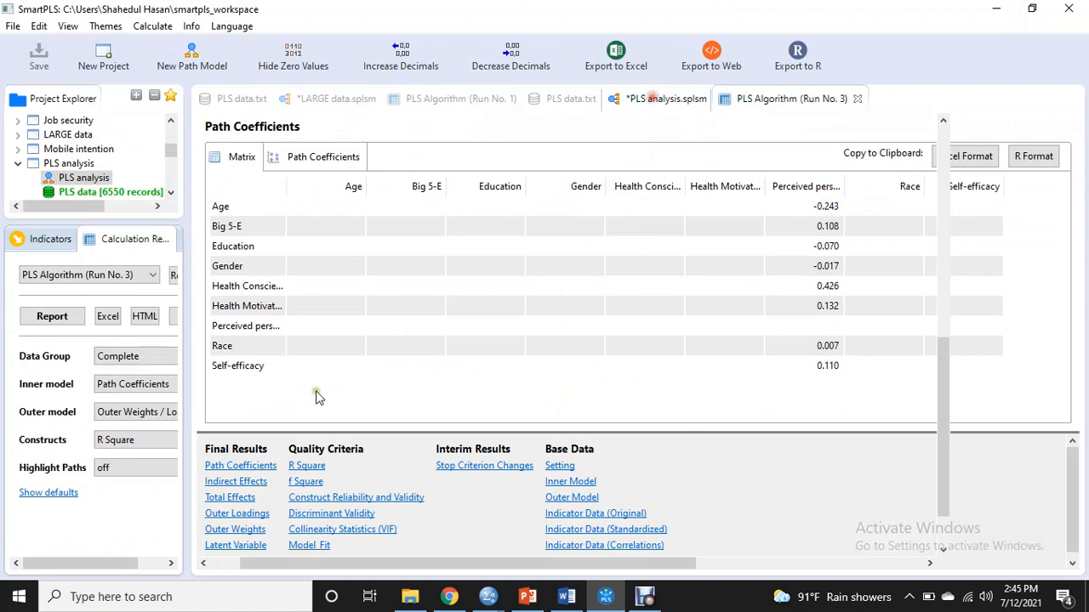
{"action": "scroll", "coordinate": [430, 408], "scroll_direction": "down", "scroll_amount": 2}
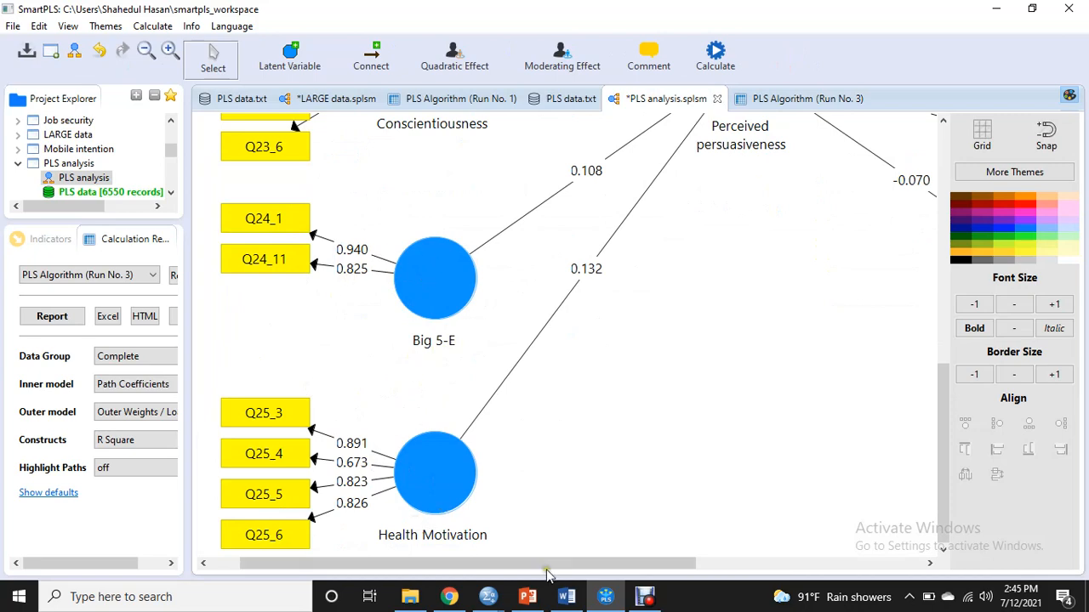
{"action": "scroll", "coordinate": [582, 576], "scroll_direction": "right", "scroll_amount": 8}
{"action": "scroll", "coordinate": [590, 369], "scroll_direction": "up", "scroll_amount": 10}
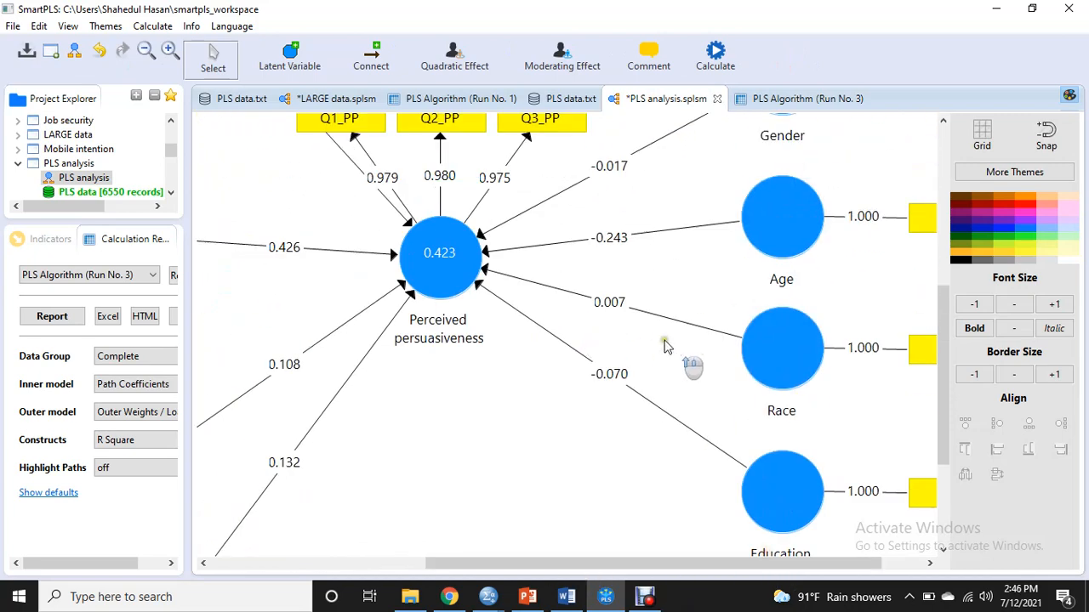
Step: Compare the Run No. 3 report with the path model and show the report's Construct Reliability and Validity results
{"action": "left_click", "coordinate": [802, 97]}
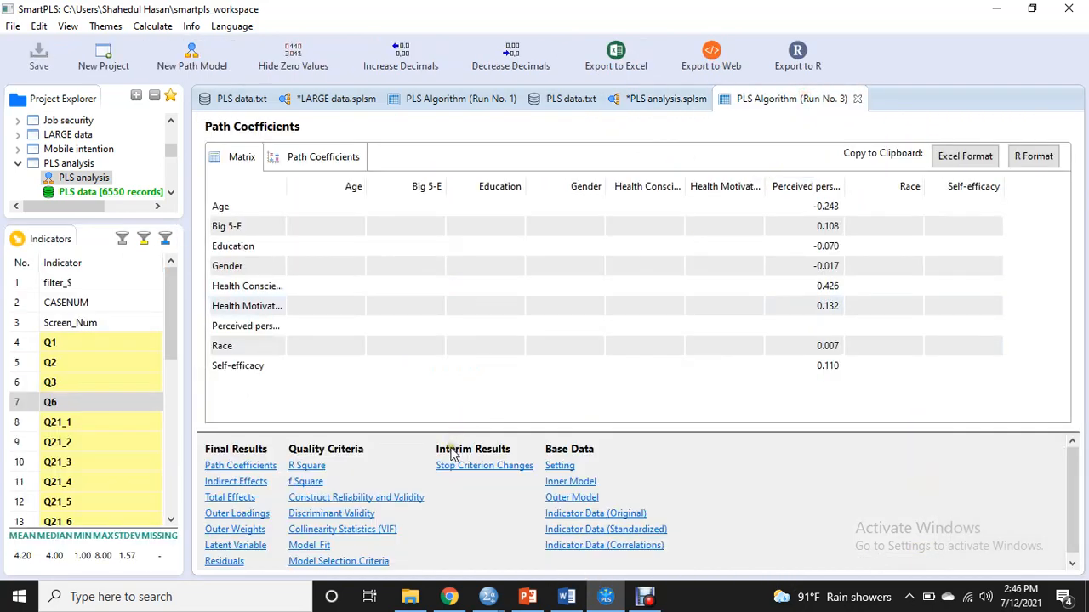
{"action": "left_click", "coordinate": [664, 99]}
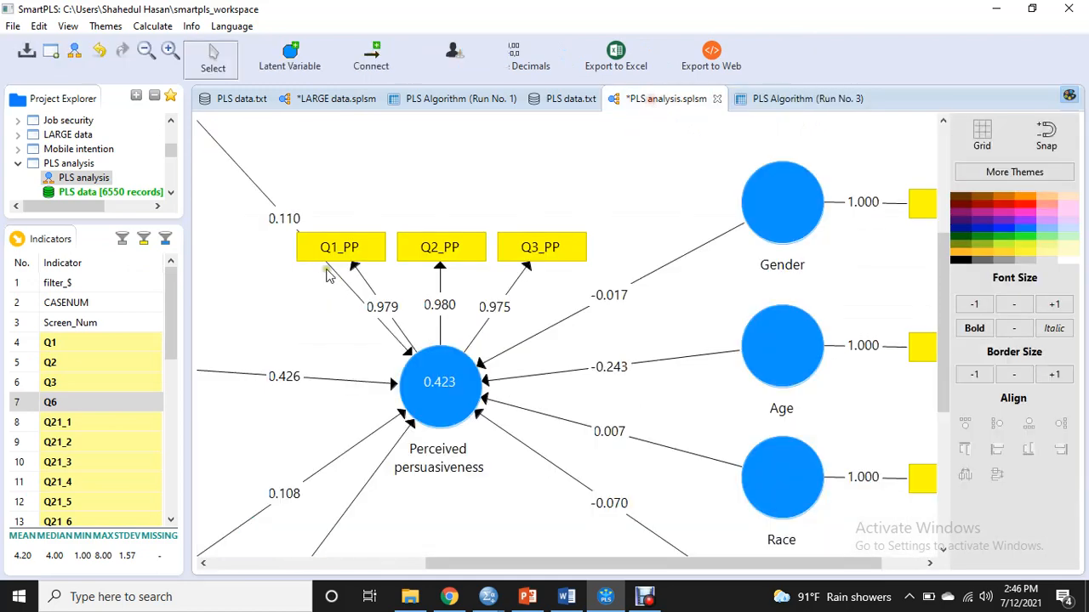
{"action": "left_click", "coordinate": [761, 99]}
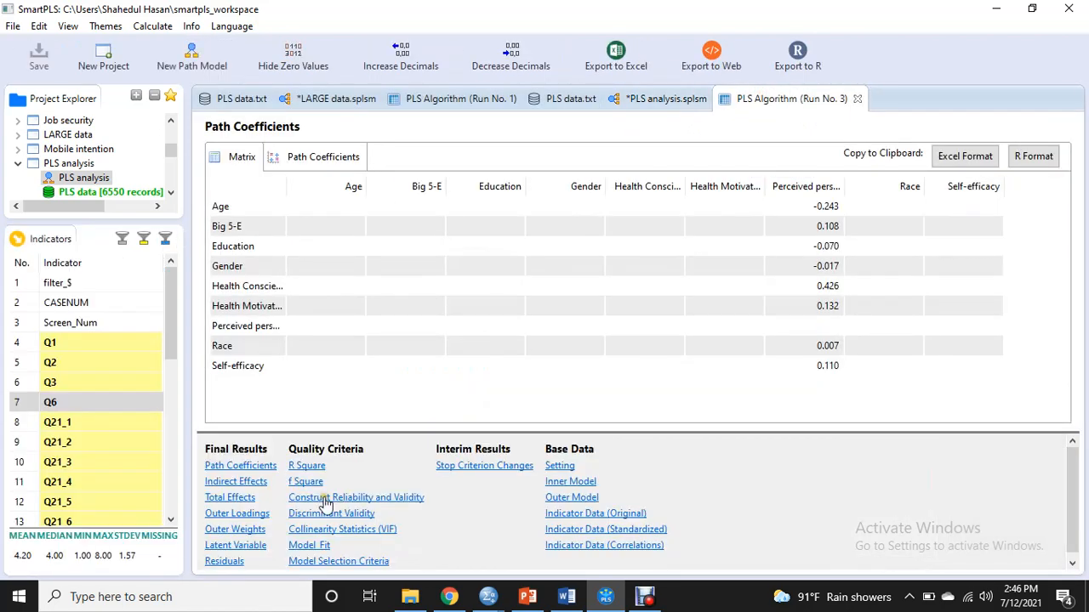
{"action": "left_click", "coordinate": [323, 500]}
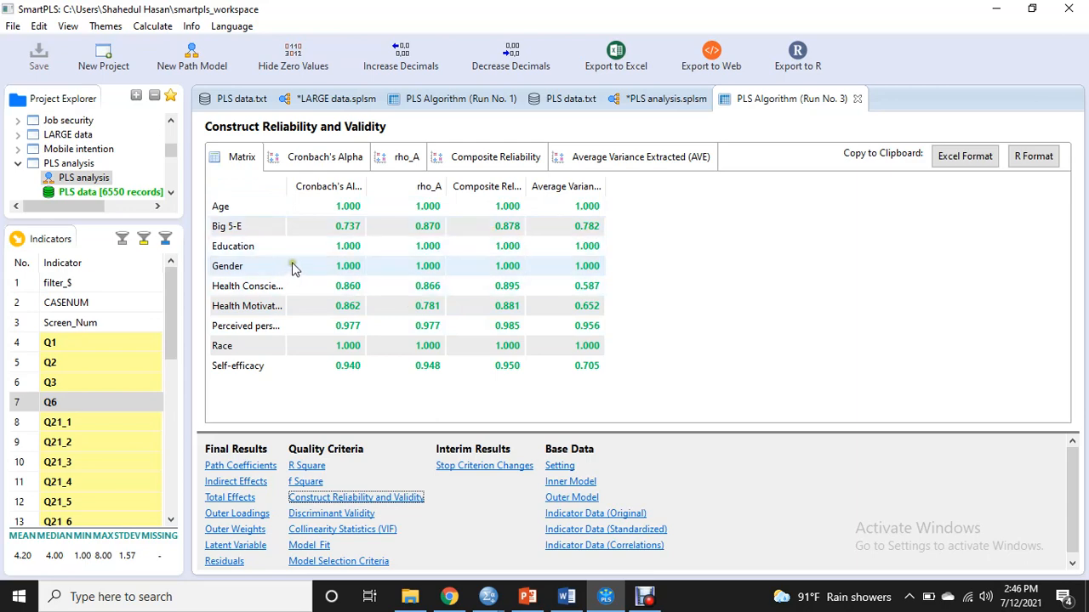
Step: Export the report to an Excel (xlsx) file named "Measurement model" in the PLS large data folder
{"action": "left_click", "coordinate": [616, 58]}
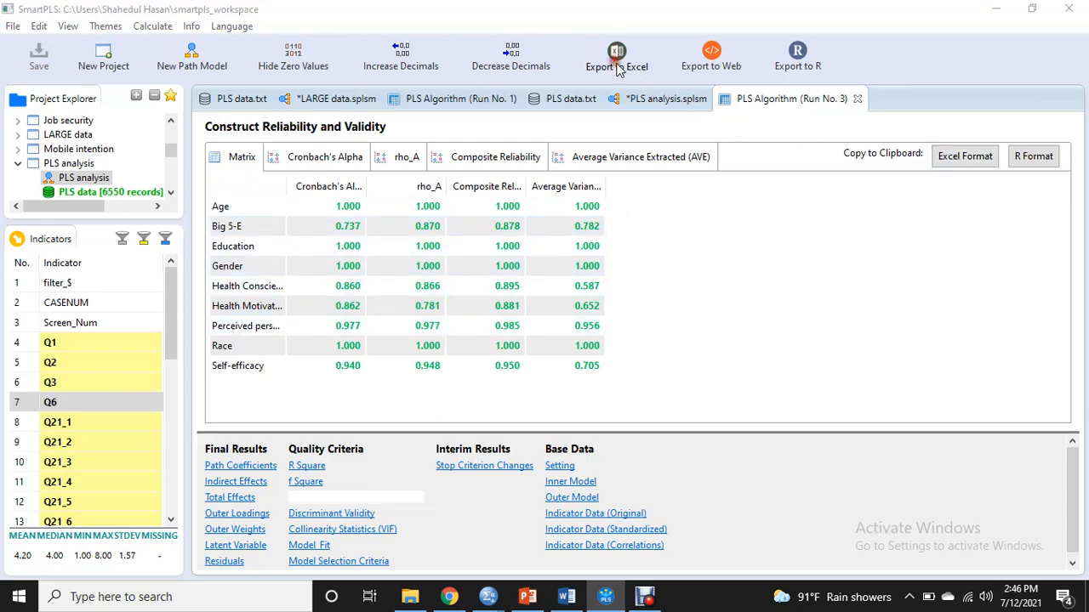
{"action": "left_click", "coordinate": [653, 361]}
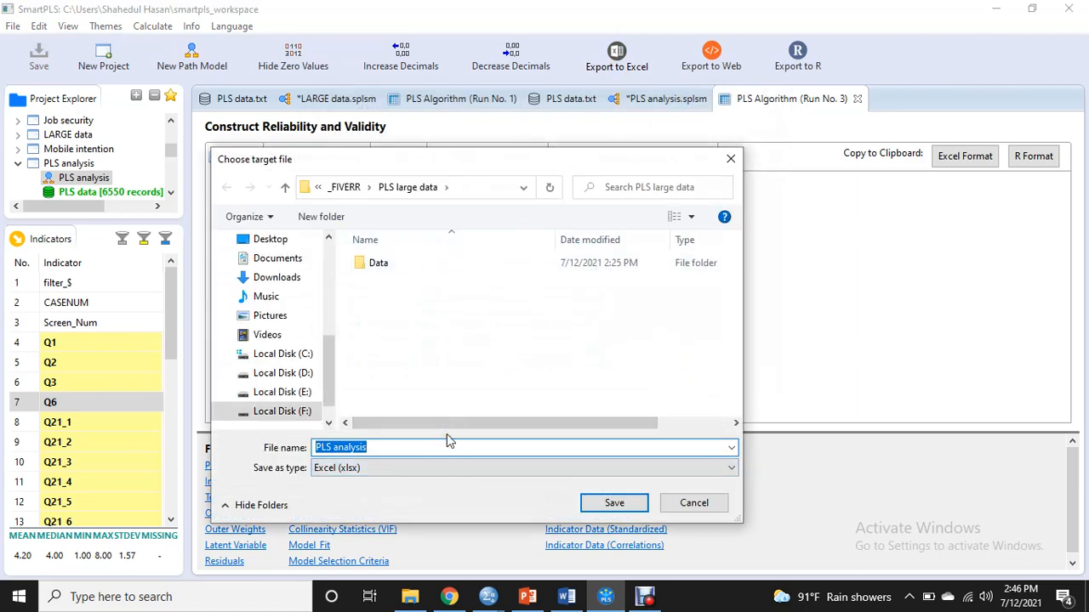
{"action": "type", "text": "Measurement model"}
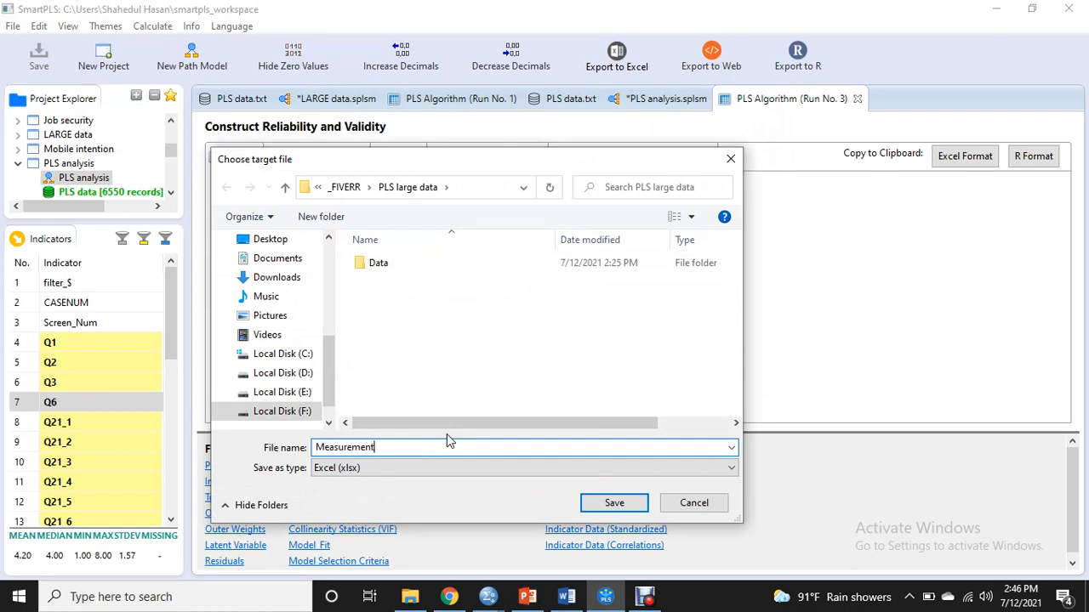
{"action": "left_click", "coordinate": [613, 503]}
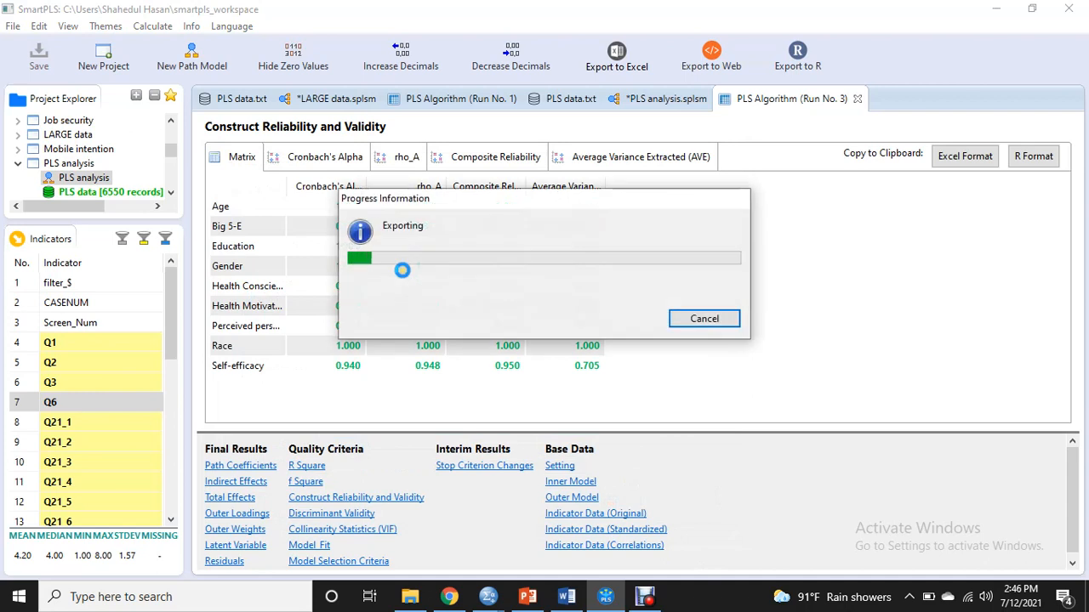
{"action": "left_click_drag", "start_coordinate": [457, 201], "coordinate": [813, 262]}
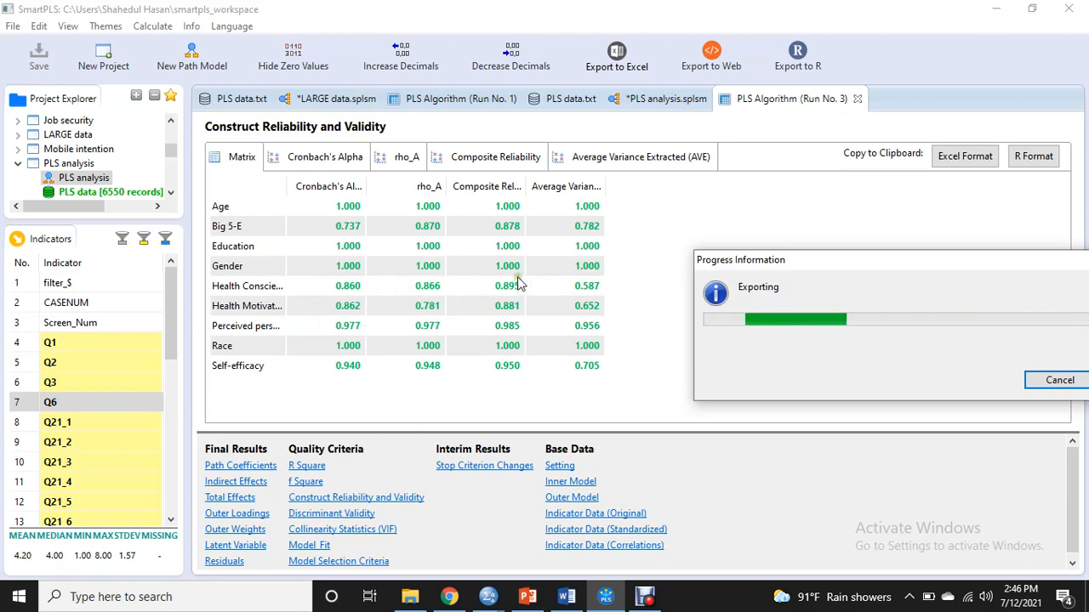
{"action": "left_click_drag", "start_coordinate": [836, 266], "coordinate": [581, 240]}
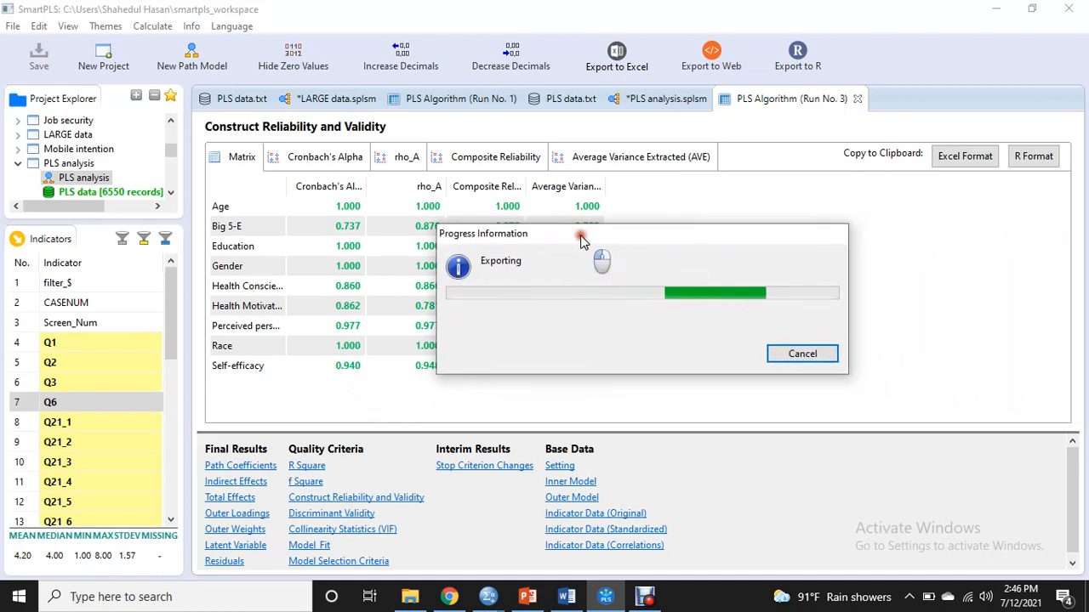
{"action": "left_click", "coordinate": [646, 596]}
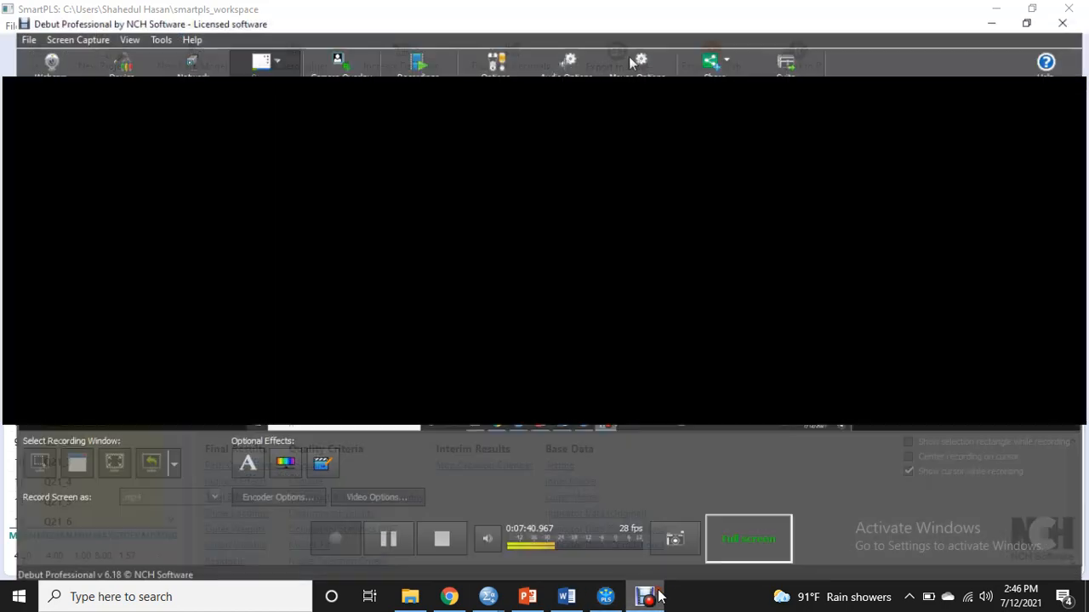
{"action": "left_click", "coordinate": [399, 544]}
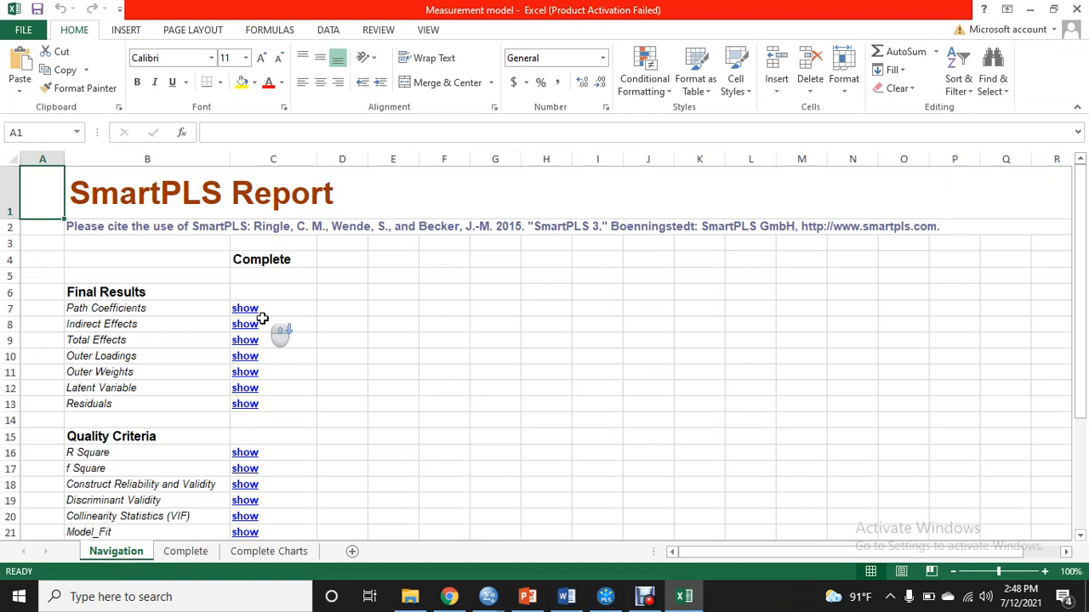
Step: Examine the Outer Loadings in the exported Measurement model workbook and return to the report navigation's Quality Criteria list
{"action": "scroll", "coordinate": [272, 332], "scroll_direction": "down", "scroll_amount": 2}
{"action": "left_click", "coordinate": [323, 335]}
{"action": "scroll", "coordinate": [323, 335], "scroll_direction": "up", "scroll_amount": 2}
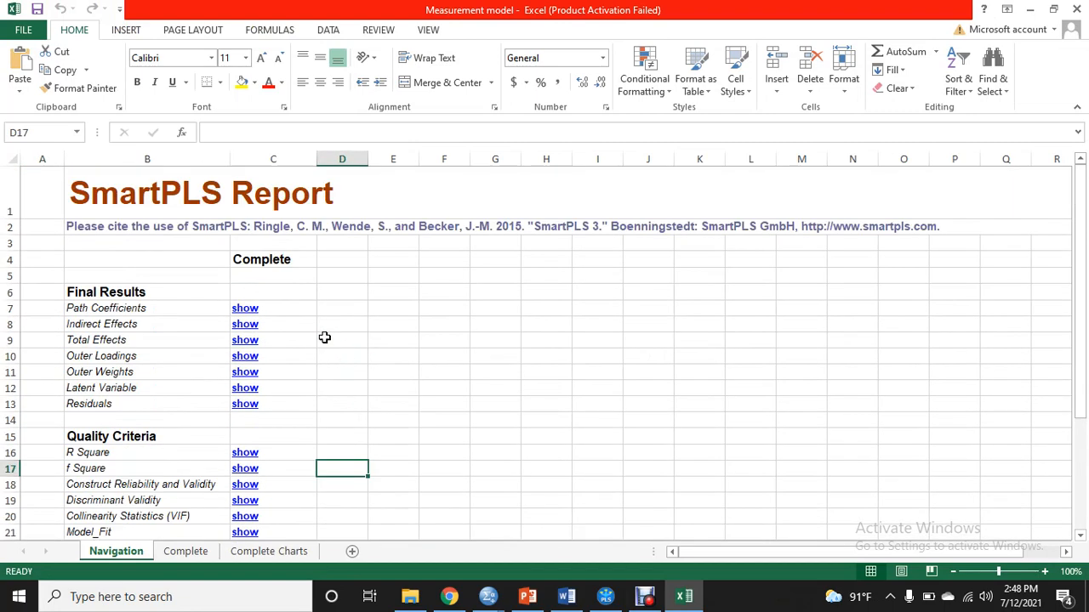
{"action": "left_click", "coordinate": [247, 357]}
{"action": "scroll", "coordinate": [170, 409], "scroll_direction": "down", "scroll_amount": 2}
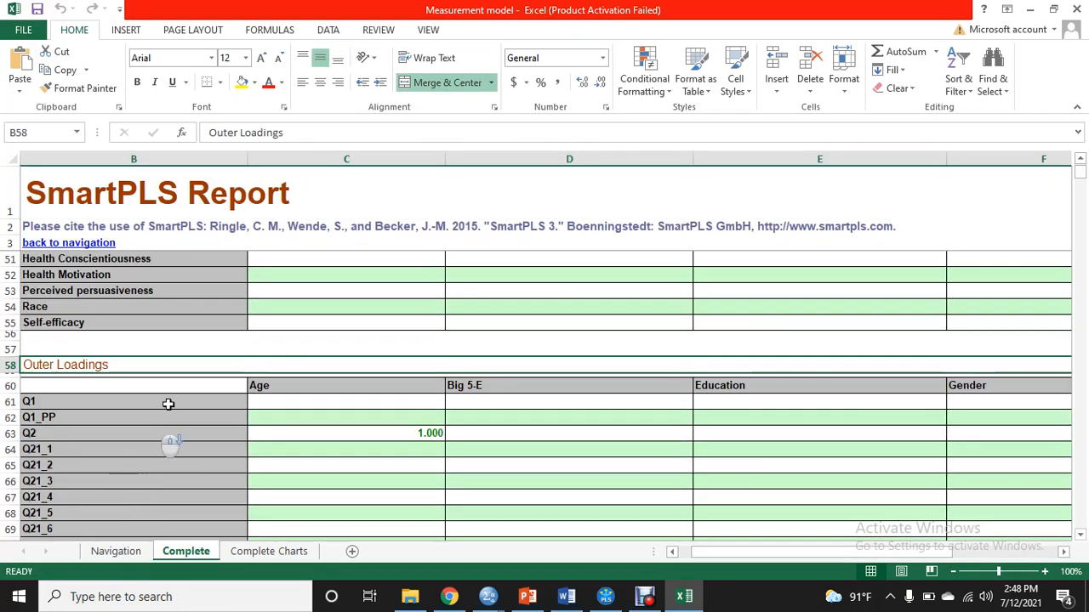
{"action": "left_click", "coordinate": [326, 384]}
{"action": "scroll", "coordinate": [388, 389], "scroll_direction": "down", "scroll_amount": 6}
{"action": "scroll", "coordinate": [782, 438], "scroll_direction": "down", "scroll_amount": 2}
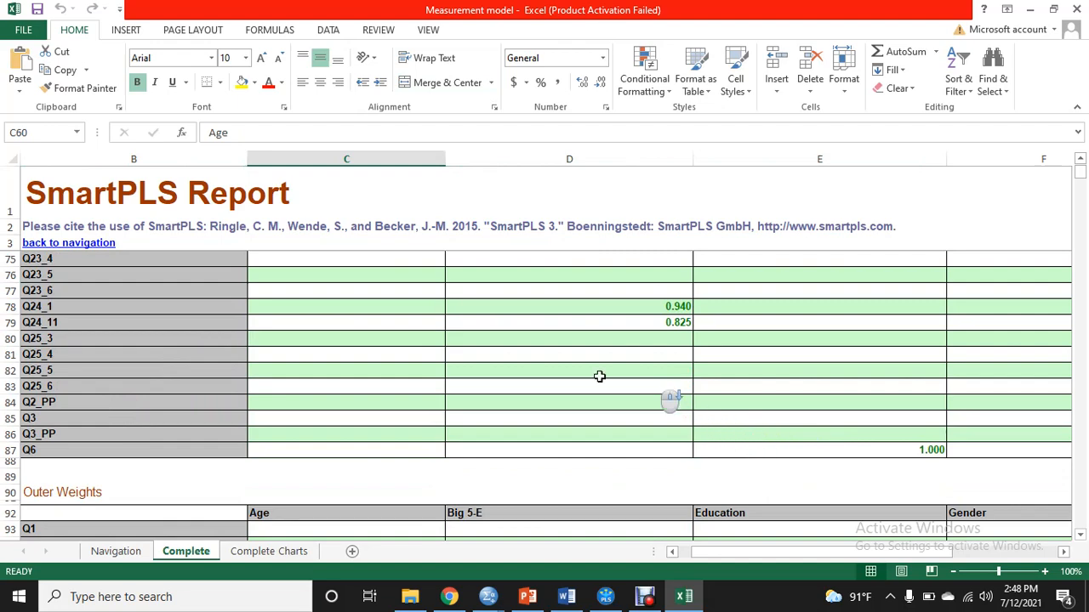
{"action": "left_click", "coordinate": [142, 554]}
{"action": "scroll", "coordinate": [166, 408], "scroll_direction": "down", "scroll_amount": 2}
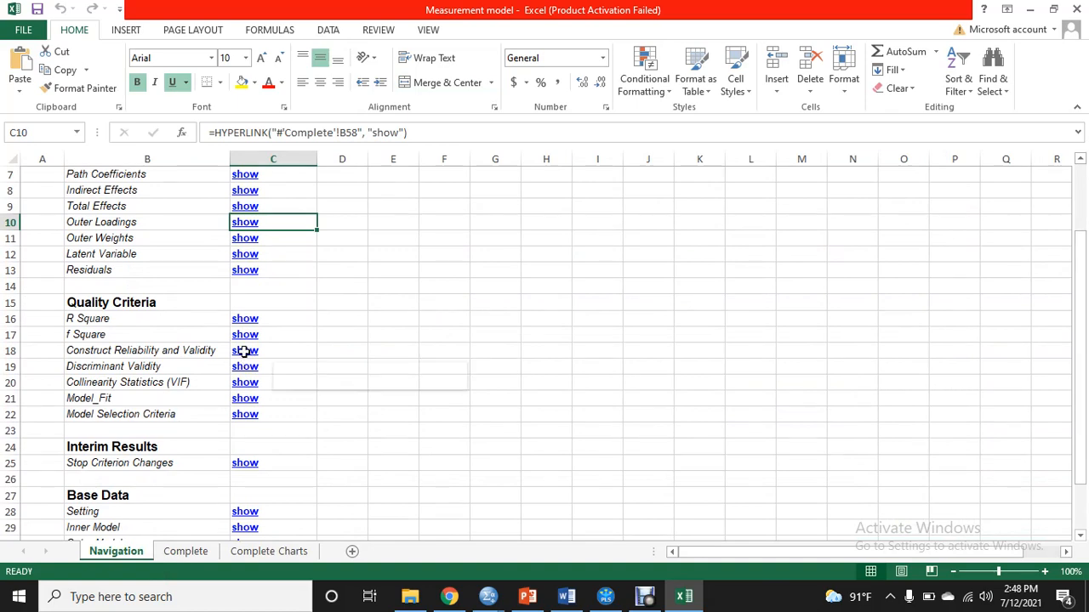
Step: Switch to SmartPLS and examine the Fornell-Larcker Criterion under Discriminant Validity, marking the Age, Education and Gender rows
{"action": "left_click", "coordinate": [606, 596]}
{"action": "left_click", "coordinate": [331, 513]}
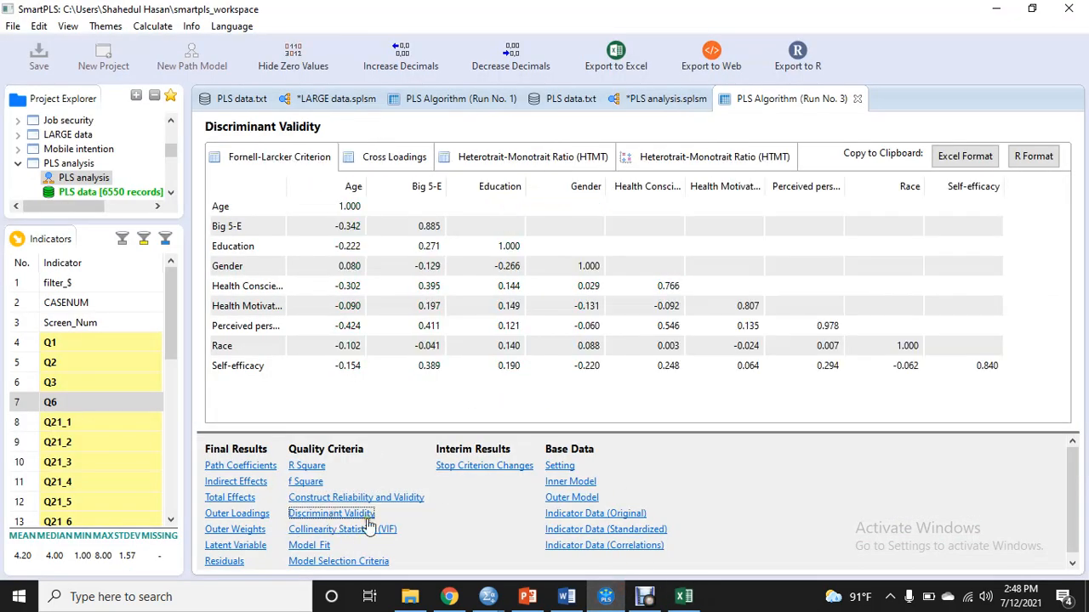
{"action": "mouse_move", "coordinate": [686, 599]}
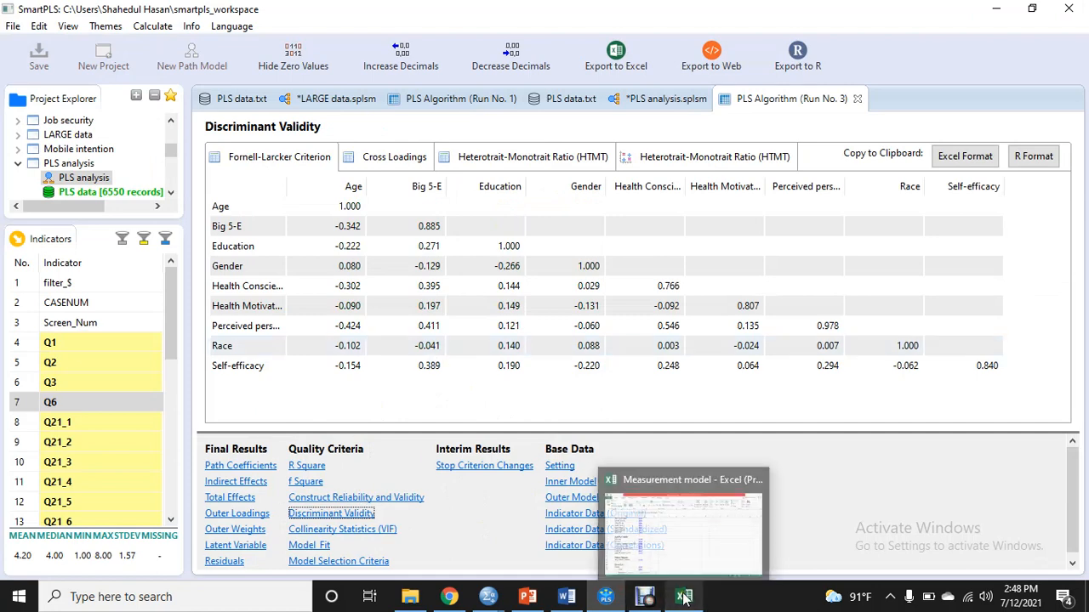
{"action": "mouse_move", "coordinate": [698, 526]}
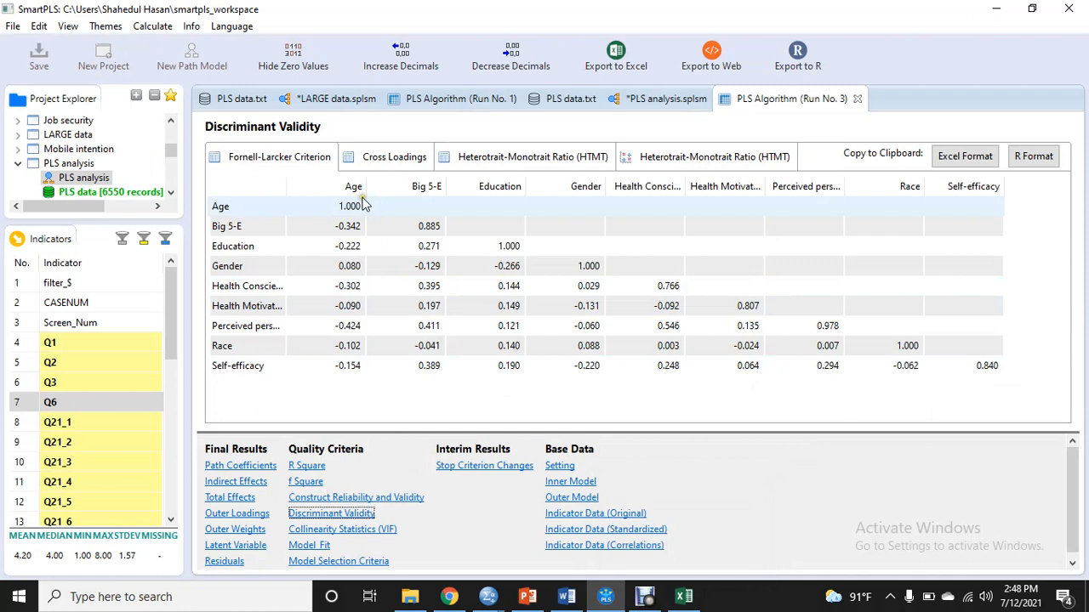
{"action": "left_click", "coordinate": [225, 206]}
{"action": "left_click", "coordinate": [244, 246]}
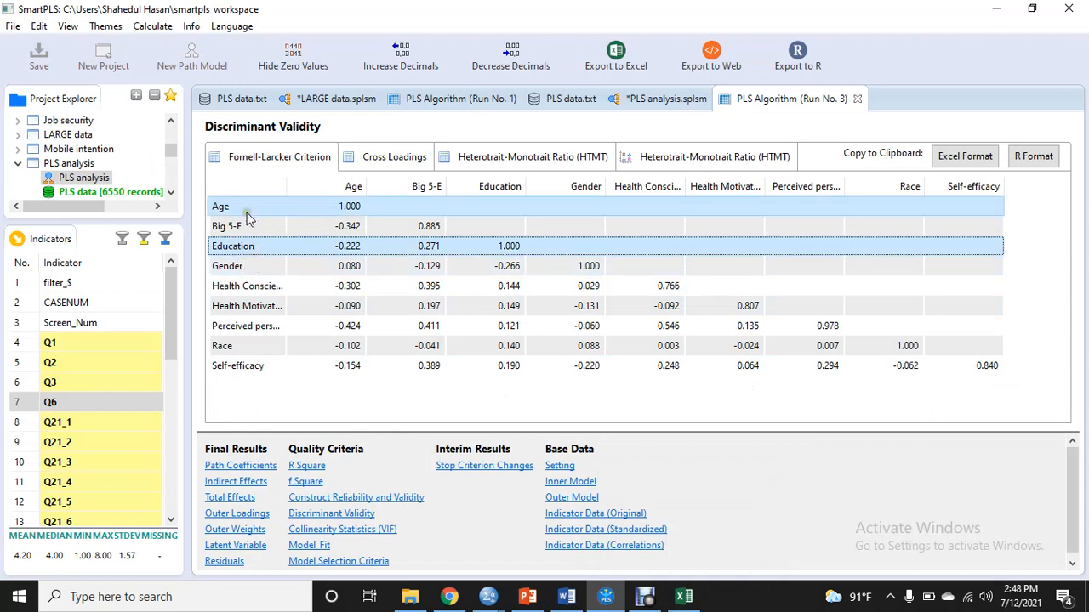
{"action": "left_click", "coordinate": [253, 267]}
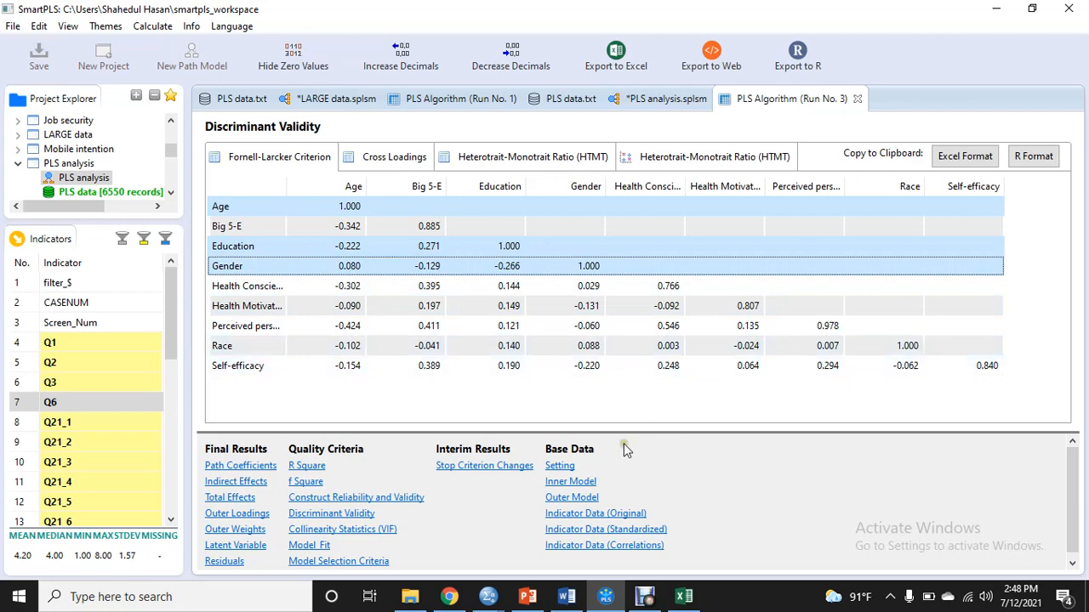
Step: Check the Word findings outline, switch back to SmartPLS and inspect the PLS analysis path model, including indicator Q24_11 of Big 5-E
{"action": "left_click", "coordinate": [566, 597]}
{"action": "scroll", "coordinate": [337, 371], "scroll_direction": "down", "scroll_amount": 3}
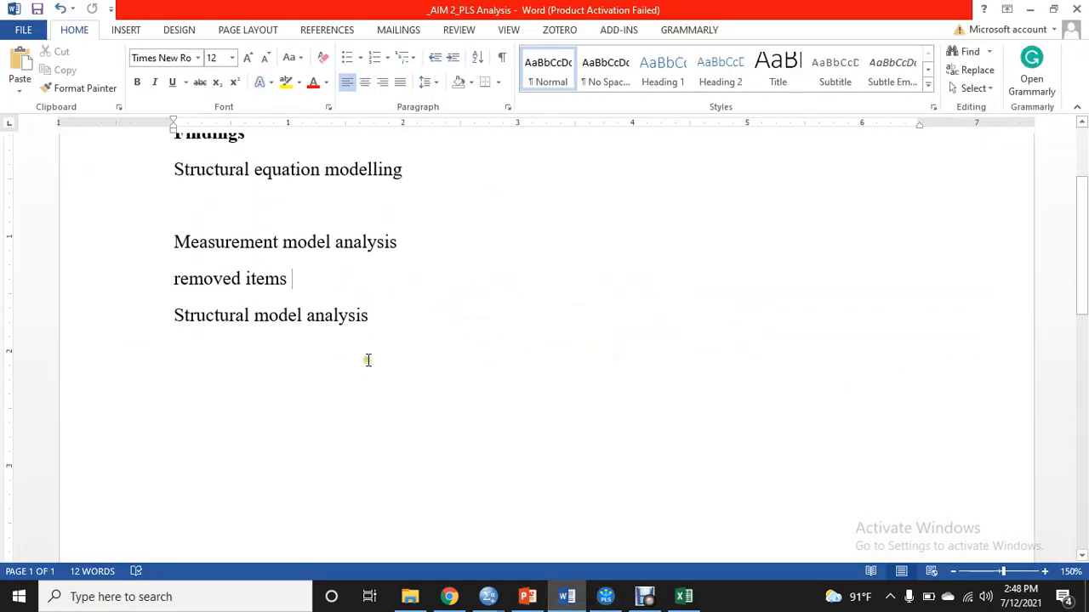
{"action": "left_click", "coordinate": [606, 596]}
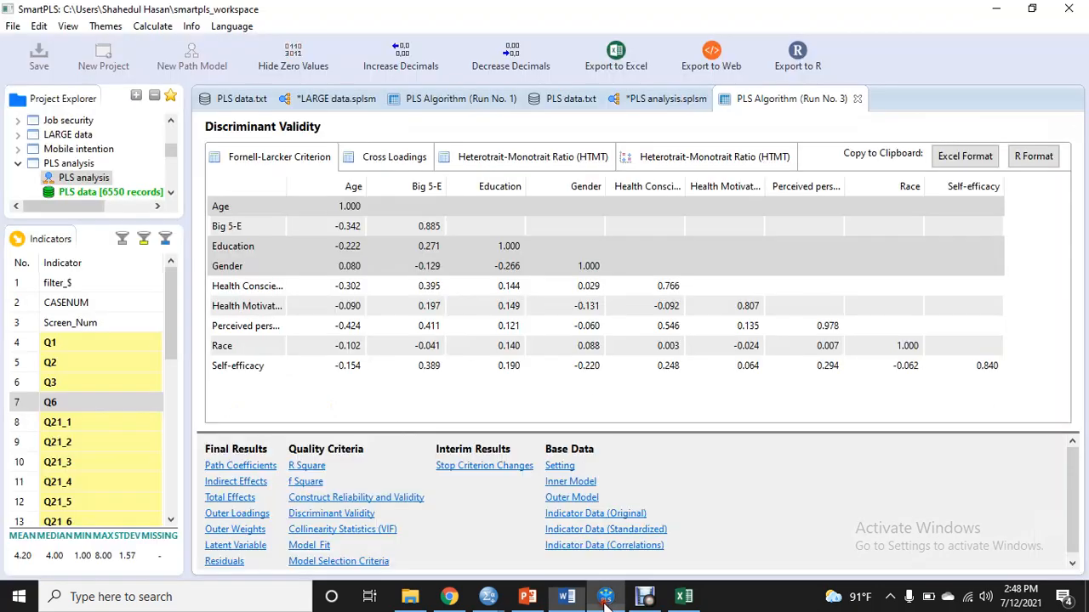
{"action": "left_click", "coordinate": [672, 100]}
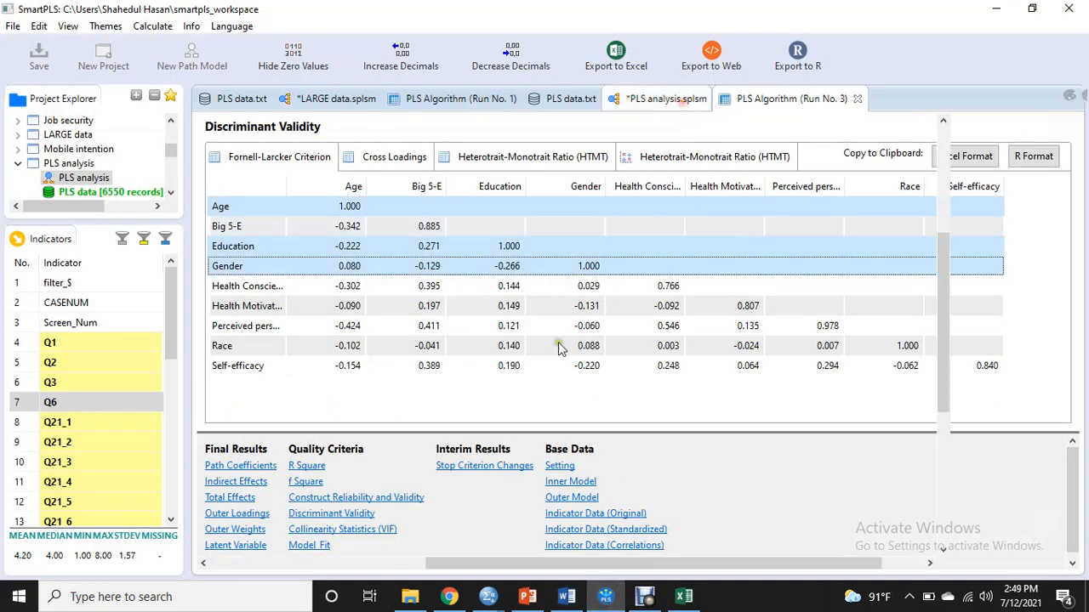
{"action": "scroll", "coordinate": [584, 380], "scroll_direction": "down", "scroll_amount": 3}
{"action": "scroll", "coordinate": [579, 443], "scroll_direction": "down", "scroll_amount": 1}
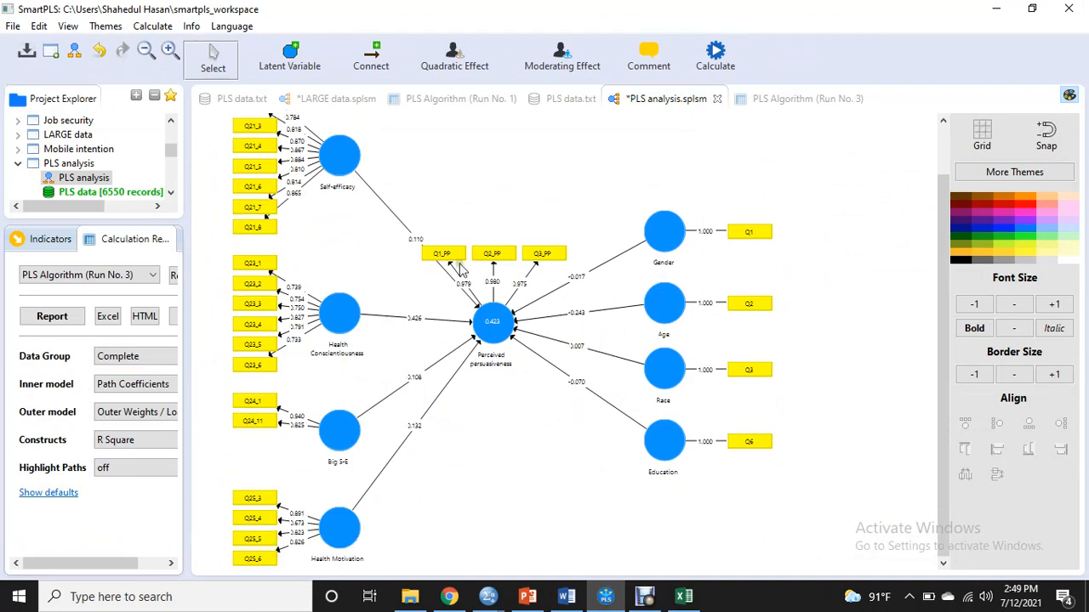
{"action": "scroll", "coordinate": [478, 361], "scroll_direction": "up", "scroll_amount": 3}
{"action": "scroll", "coordinate": [478, 360], "scroll_direction": "down", "scroll_amount": 3}
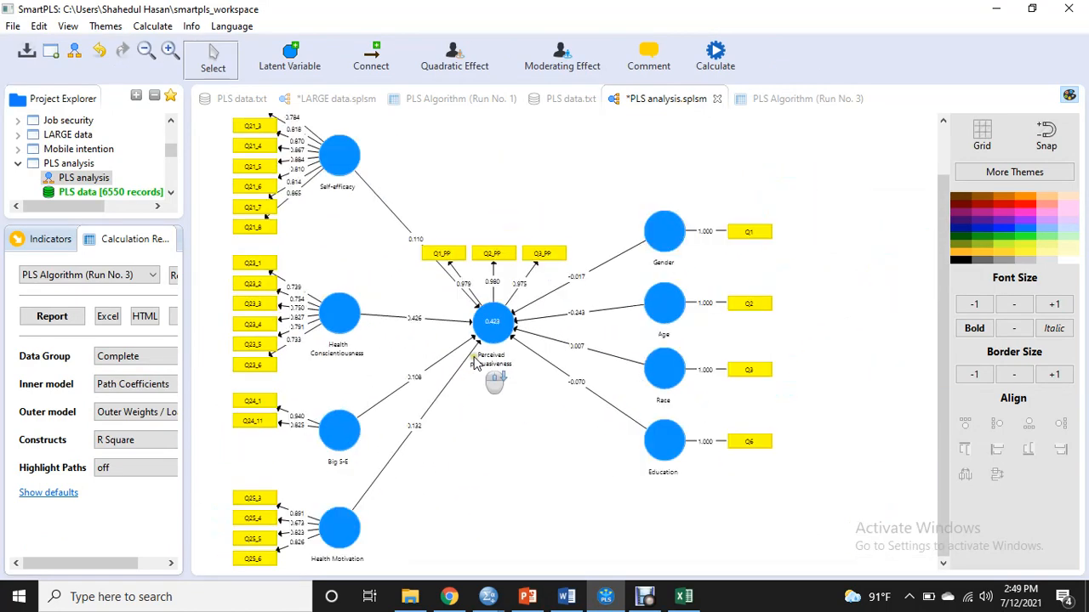
{"action": "left_click", "coordinate": [255, 422]}
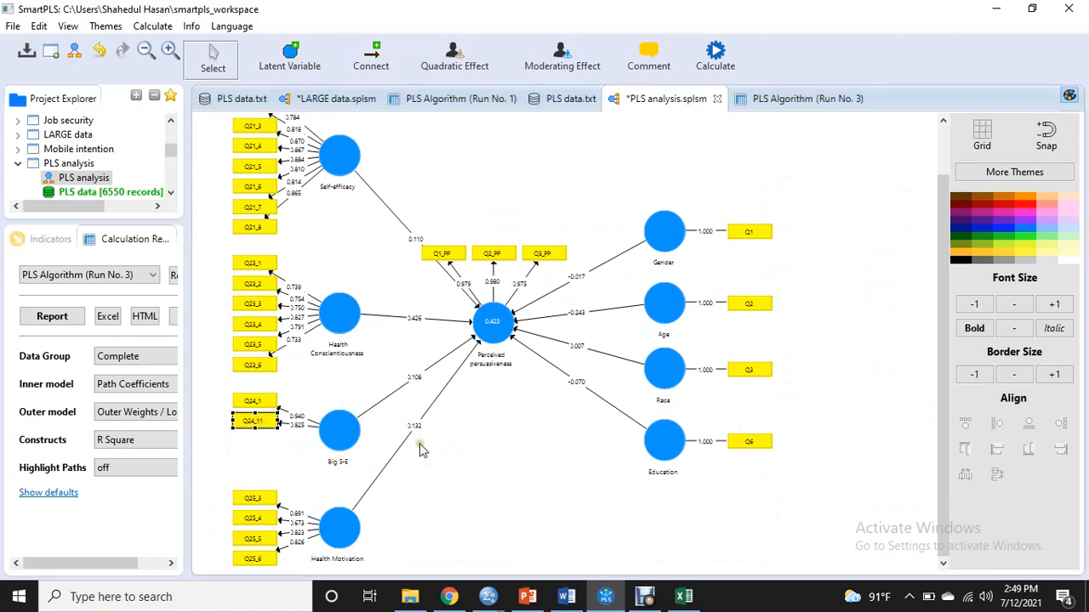
{"action": "scroll", "coordinate": [389, 415], "scroll_direction": "up", "scroll_amount": 5}
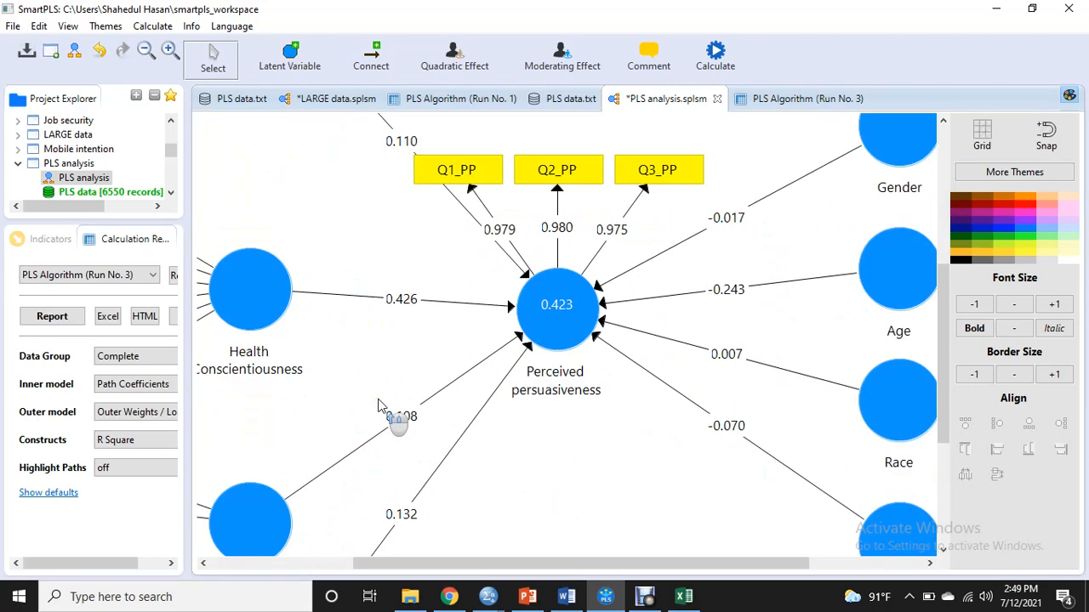
Step: Copy the path model as an image to the clipboard and paste it into the Word document on a new line below "removed items"
{"action": "left_click", "coordinate": [13, 25]}
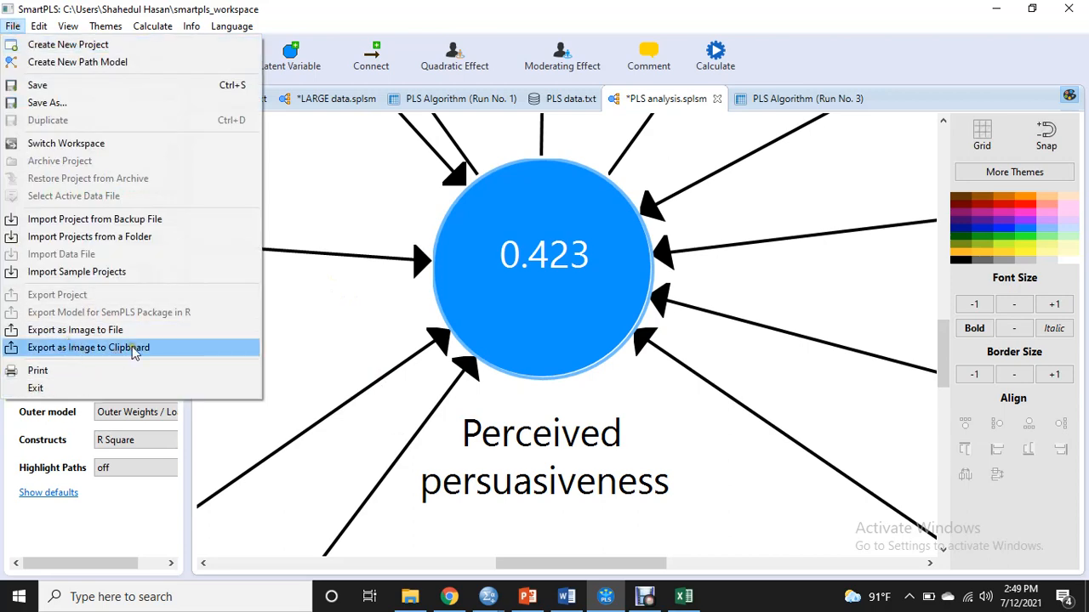
{"action": "left_click", "coordinate": [54, 348]}
{"action": "left_click", "coordinate": [567, 597]}
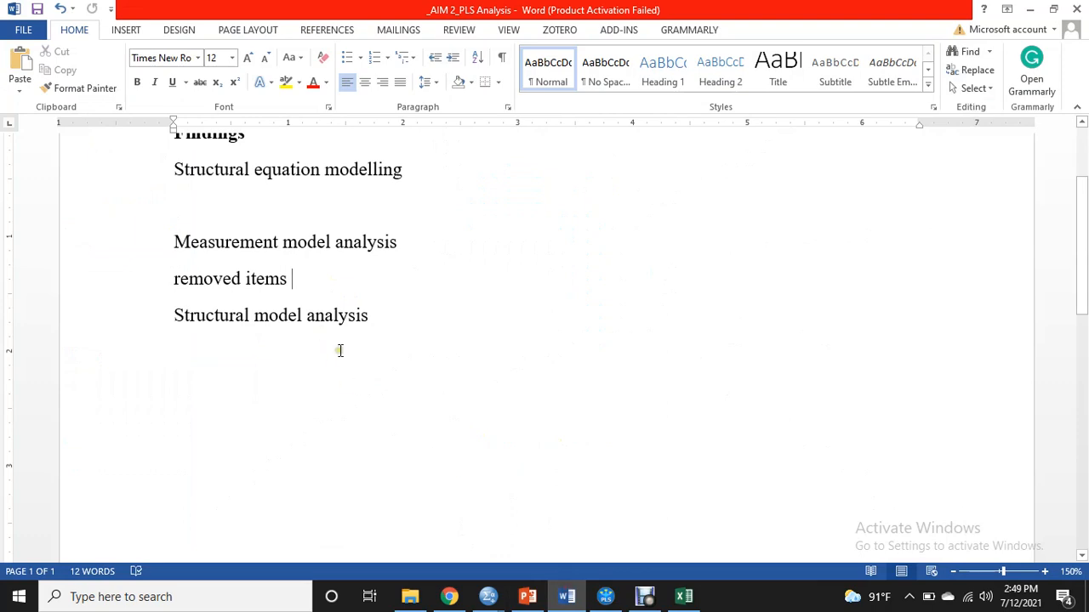
{"action": "key", "text": "Return"}
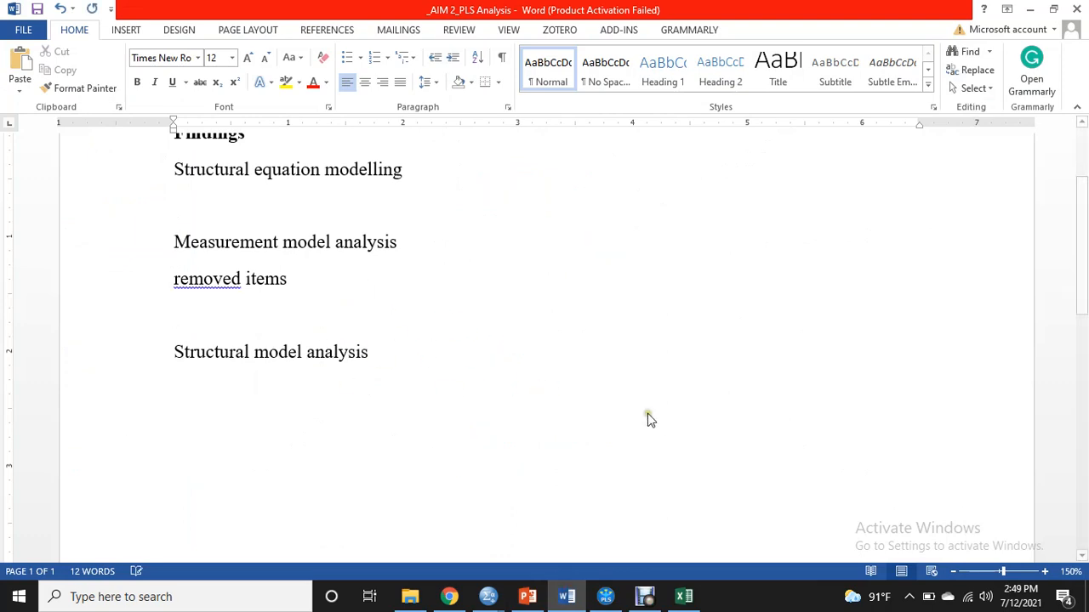
{"action": "key", "text": "ctrl+v"}
{"action": "left_click", "coordinate": [568, 351]}
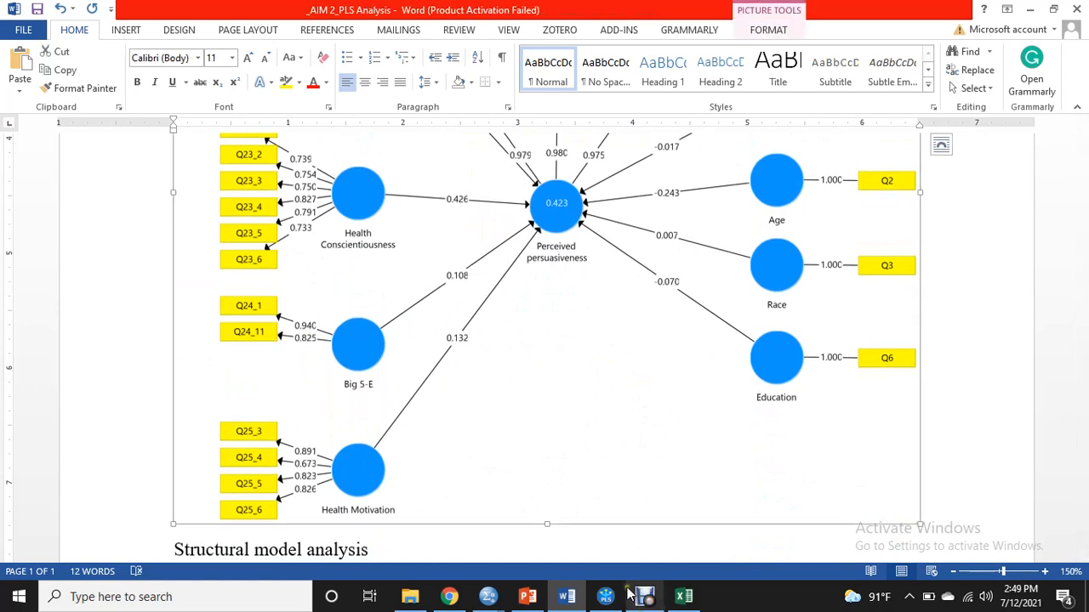
Step: Return to the SmartPLS path model and run Bootstrapping with 5000 subsamples
{"action": "left_click", "coordinate": [605, 596]}
{"action": "scroll", "coordinate": [490, 310], "scroll_direction": "down", "scroll_amount": 3}
{"action": "scroll", "coordinate": [490, 311], "scroll_direction": "down", "scroll_amount": 2}
{"action": "scroll", "coordinate": [498, 316], "scroll_direction": "up", "scroll_amount": 2}
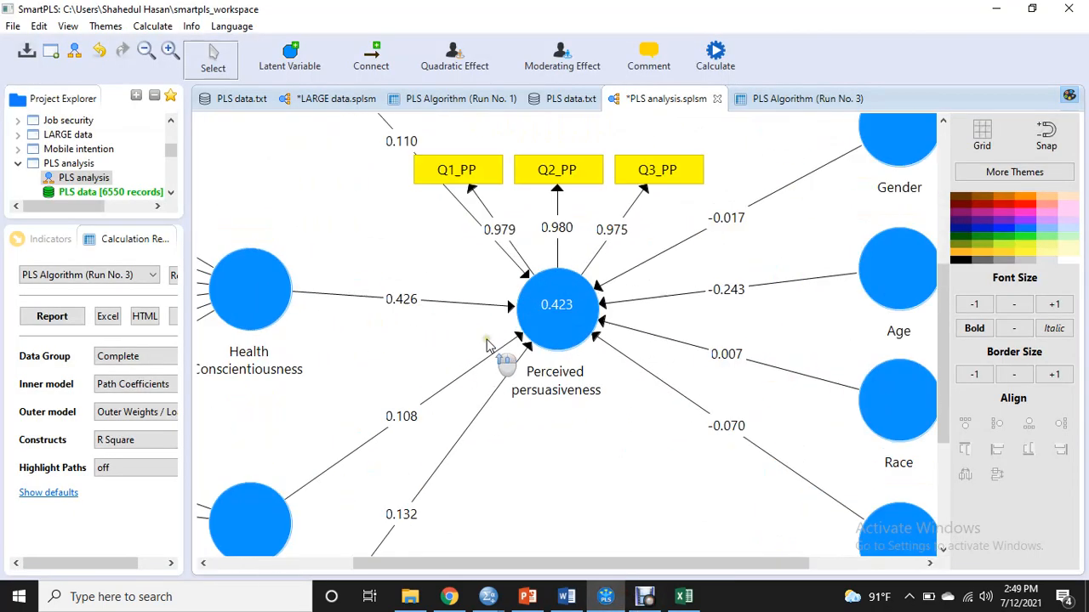
{"action": "scroll", "coordinate": [405, 329], "scroll_direction": "up", "scroll_amount": 2}
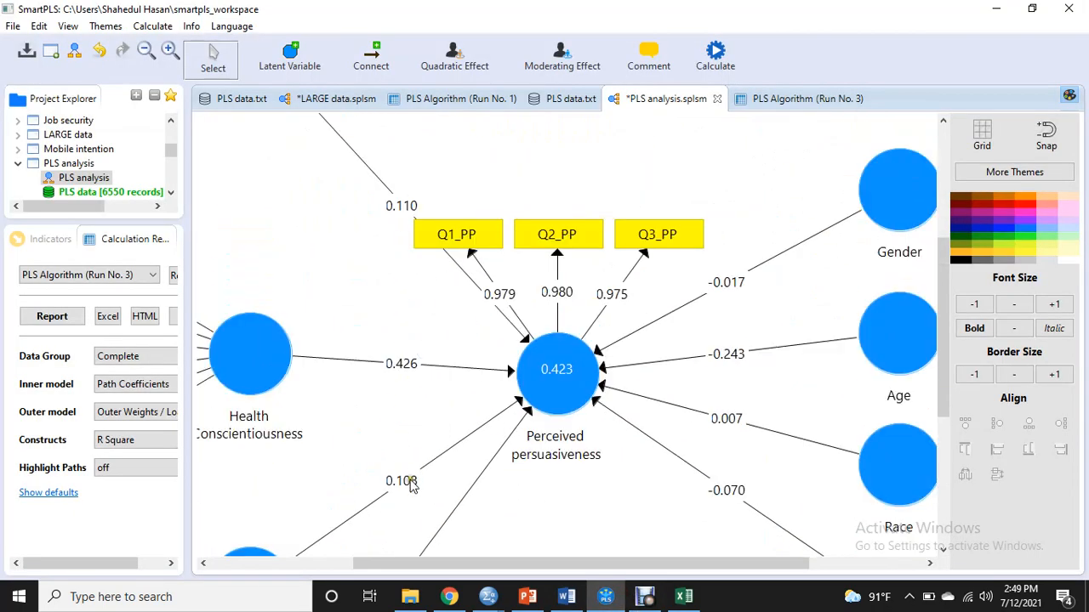
{"action": "left_click", "coordinate": [719, 56]}
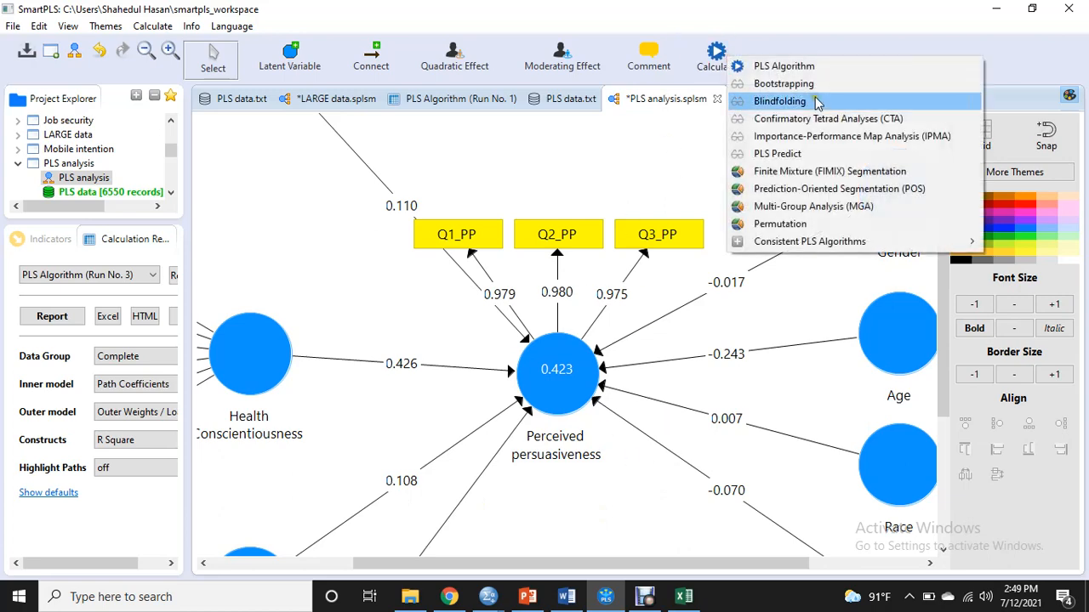
{"action": "left_click", "coordinate": [462, 349]}
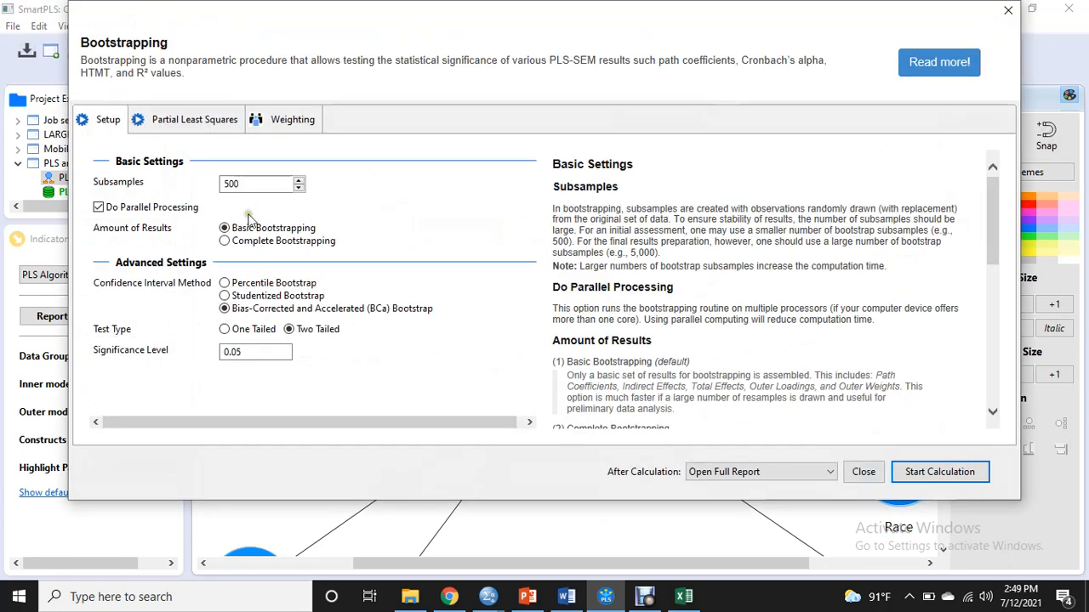
{"action": "left_click", "coordinate": [250, 183]}
{"action": "type", "text": "00"}
{"action": "double_click", "coordinate": [259, 184]}
{"action": "type", "text": "5000"}
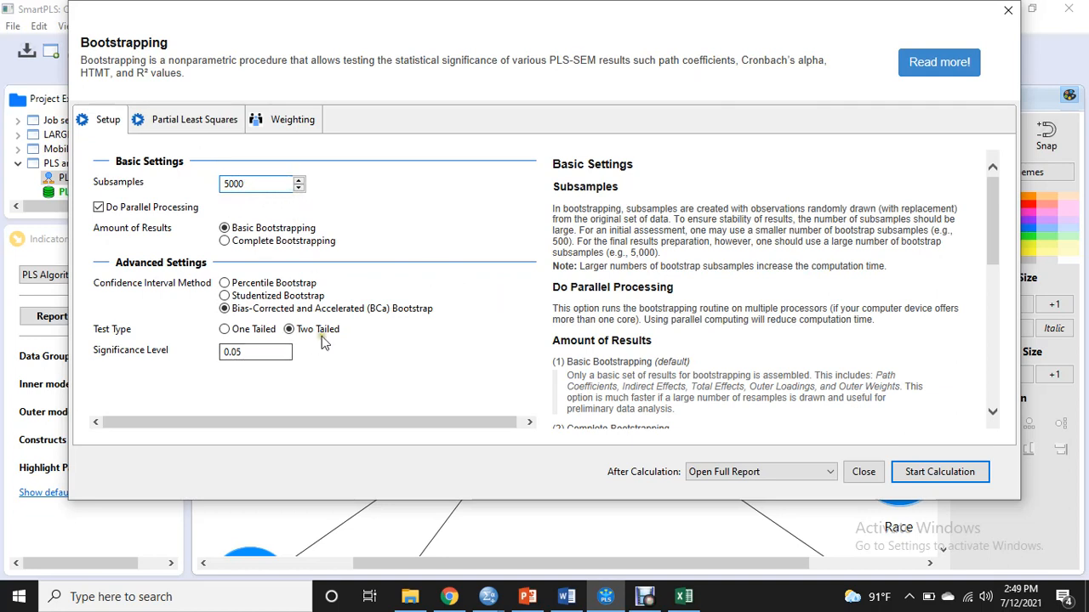
{"action": "left_click", "coordinate": [966, 478]}
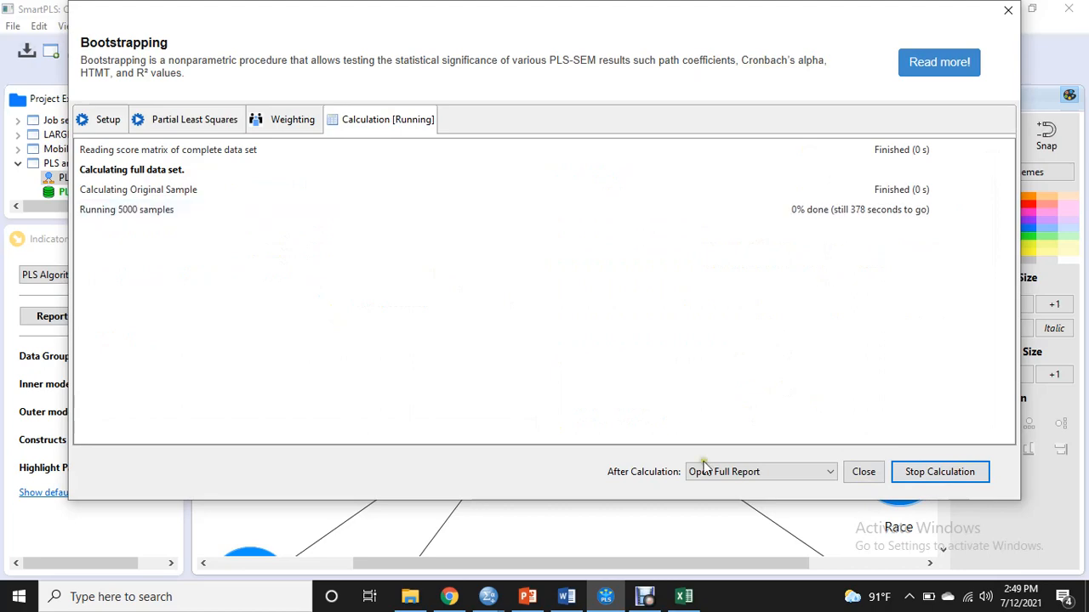
{"action": "left_click", "coordinate": [644, 597]}
{"action": "left_click", "coordinate": [380, 532]}
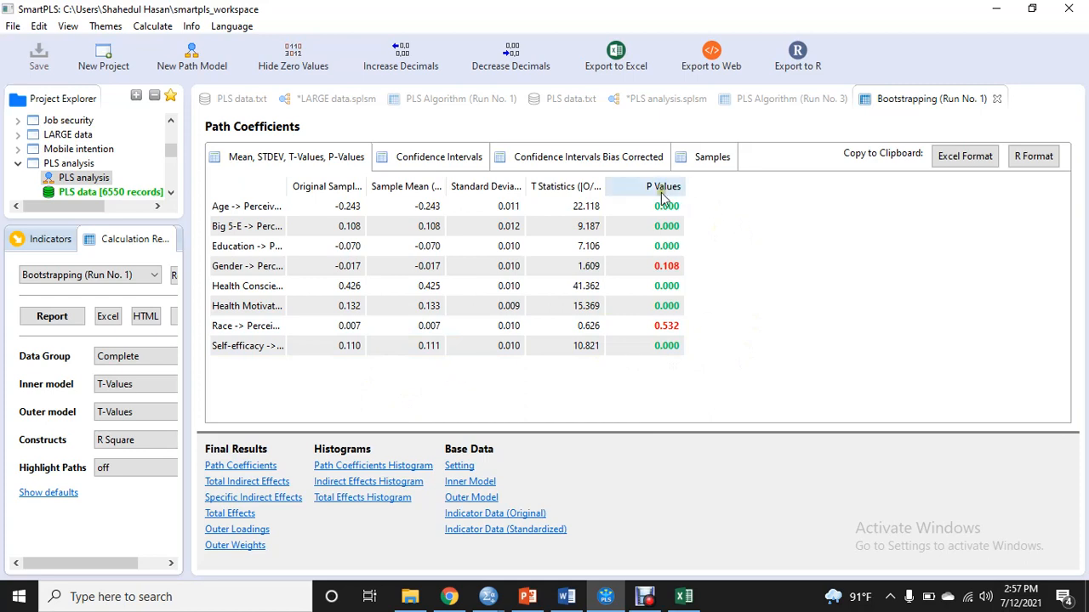
Step: Widen the path name column of the bootstrapping Path Coefficients table and focus on the Age -> Perceived persuasiveness row
{"action": "left_click_drag", "start_coordinate": [286, 191], "coordinate": [423, 194]}
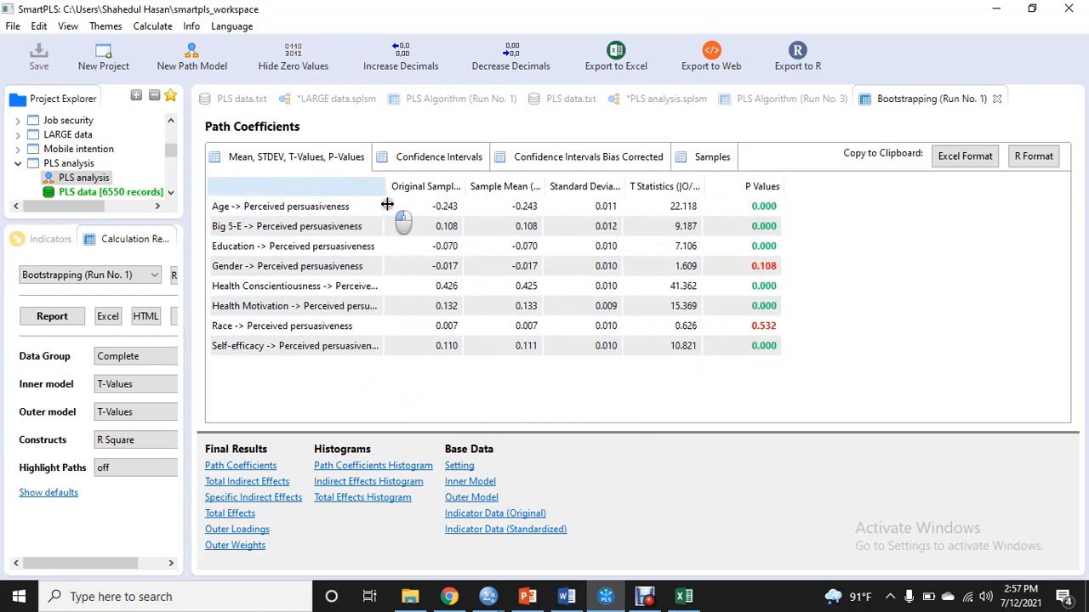
{"action": "left_click", "coordinate": [251, 215]}
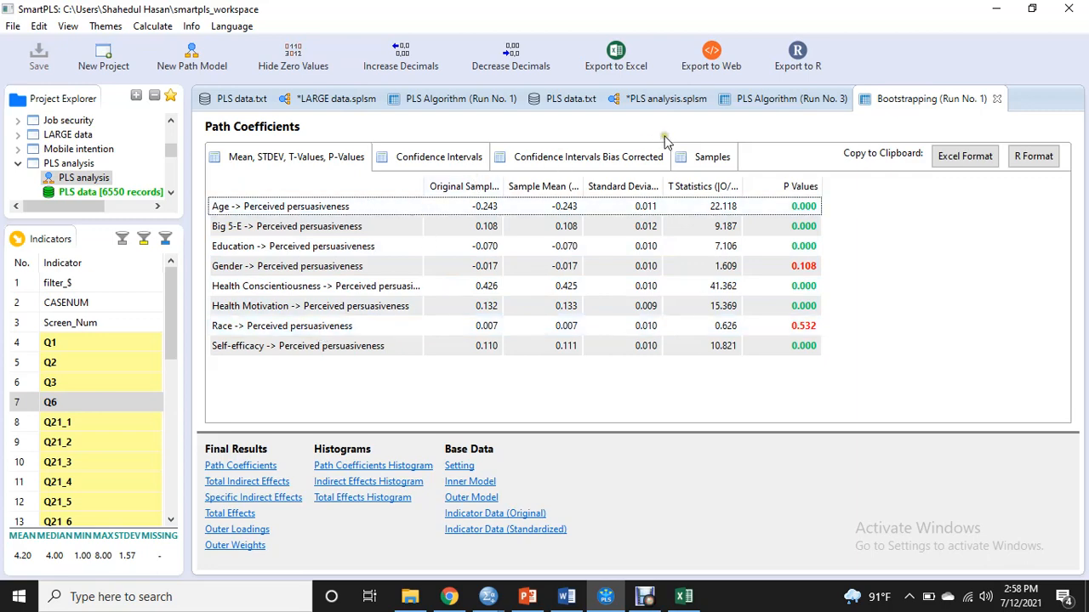
{"action": "left_click", "coordinate": [68, 164]}
{"action": "right_click", "coordinate": [70, 166]}
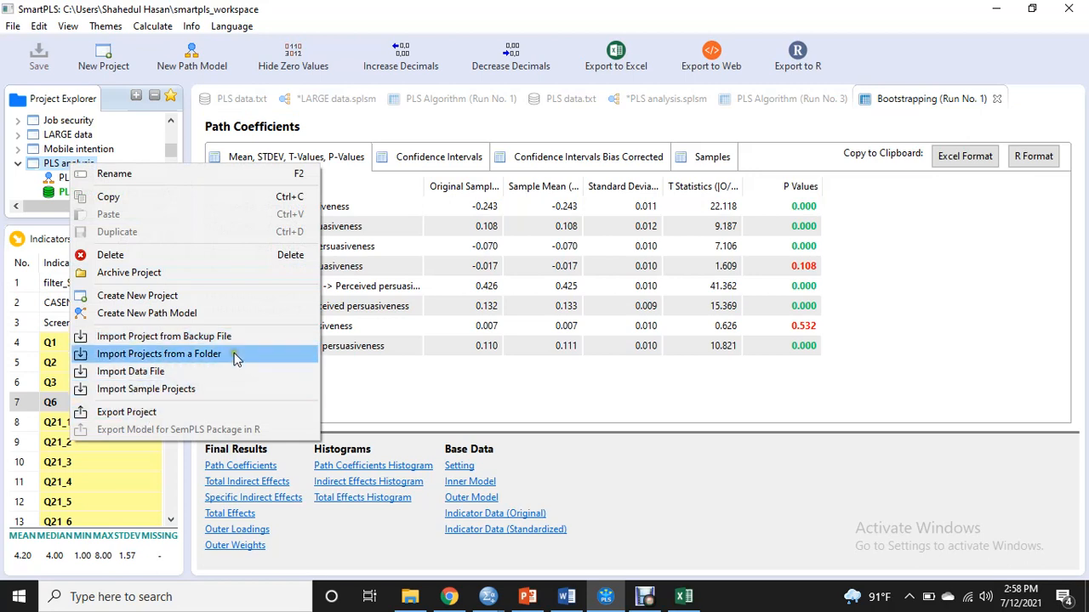
{"action": "left_click", "coordinate": [13, 26]}
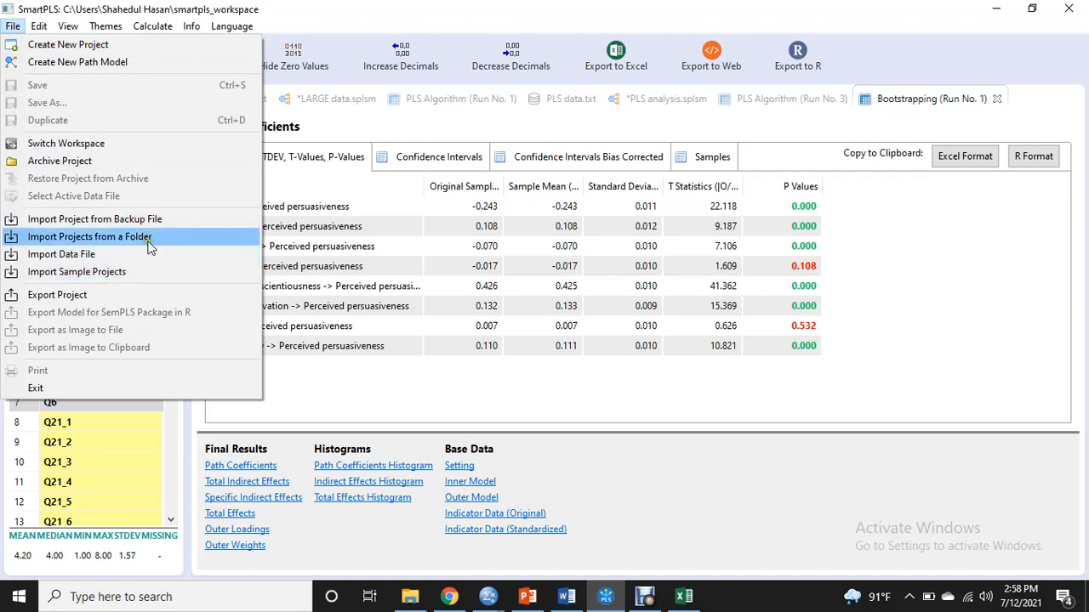
{"action": "left_click", "coordinate": [918, 255]}
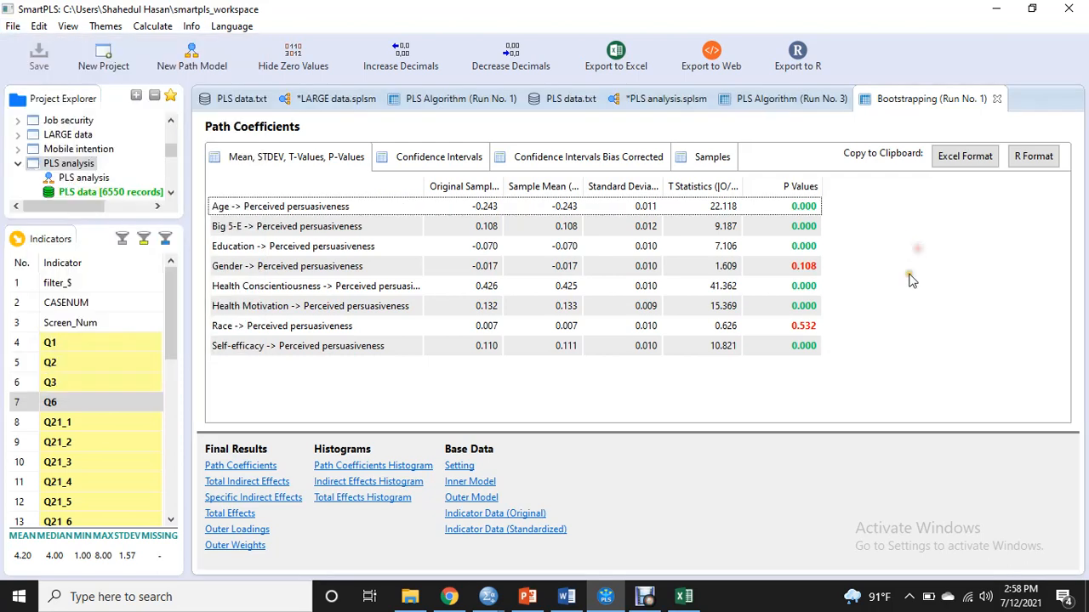